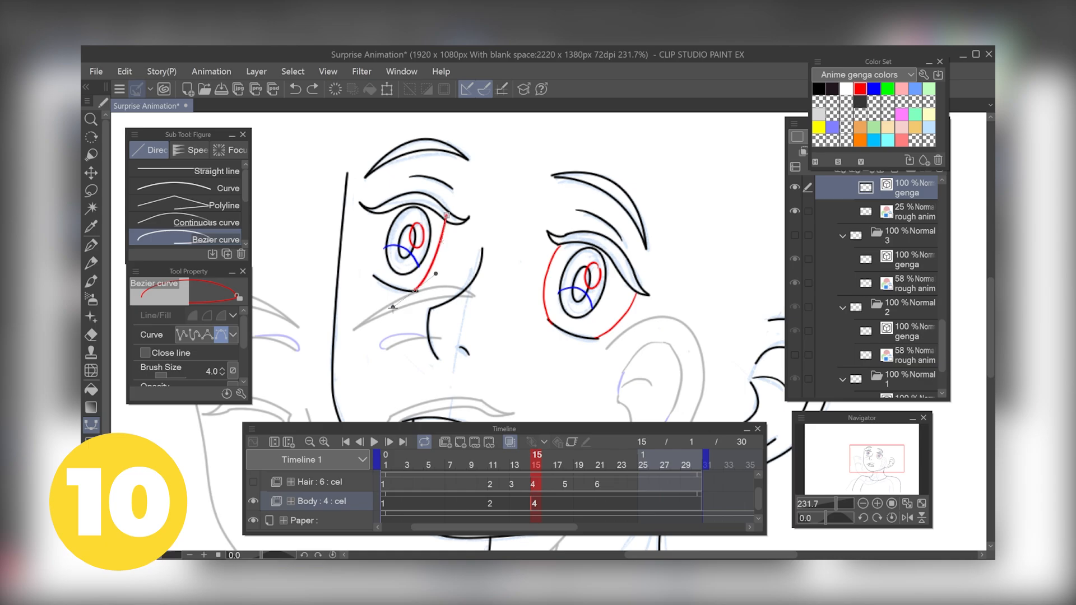
Step: Simplify the rough vector lines of the jaw and both sides of the neck on Layer 2
key(y)
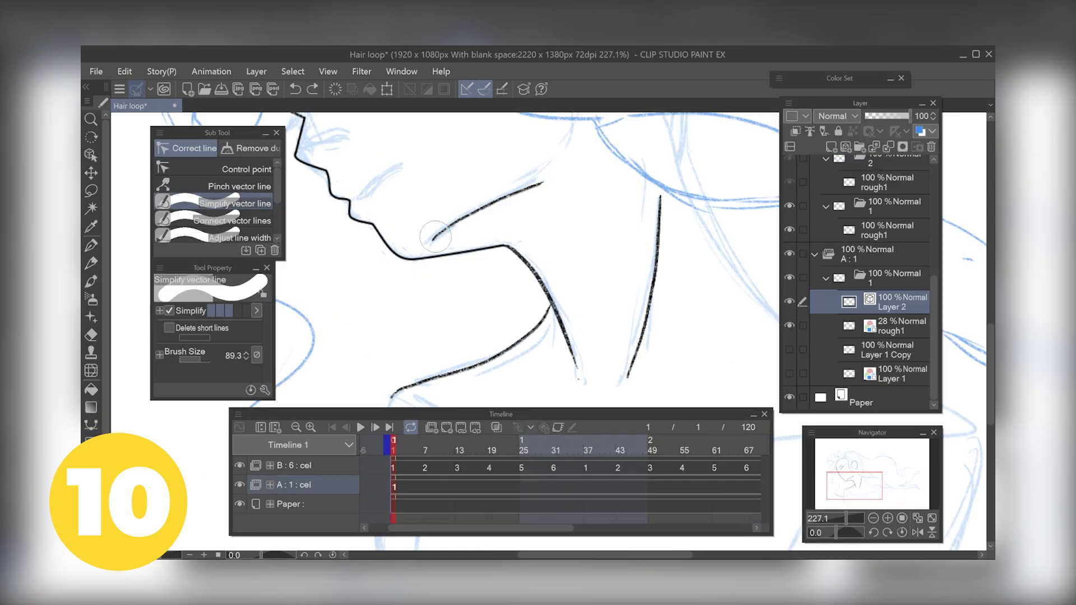
drag(428, 239, 504, 196)
drag(570, 183, 570, 182)
mouse_move(507, 235)
mouse_down()
mouse_move(578, 333)
mouse_move(585, 381)
mouse_up()
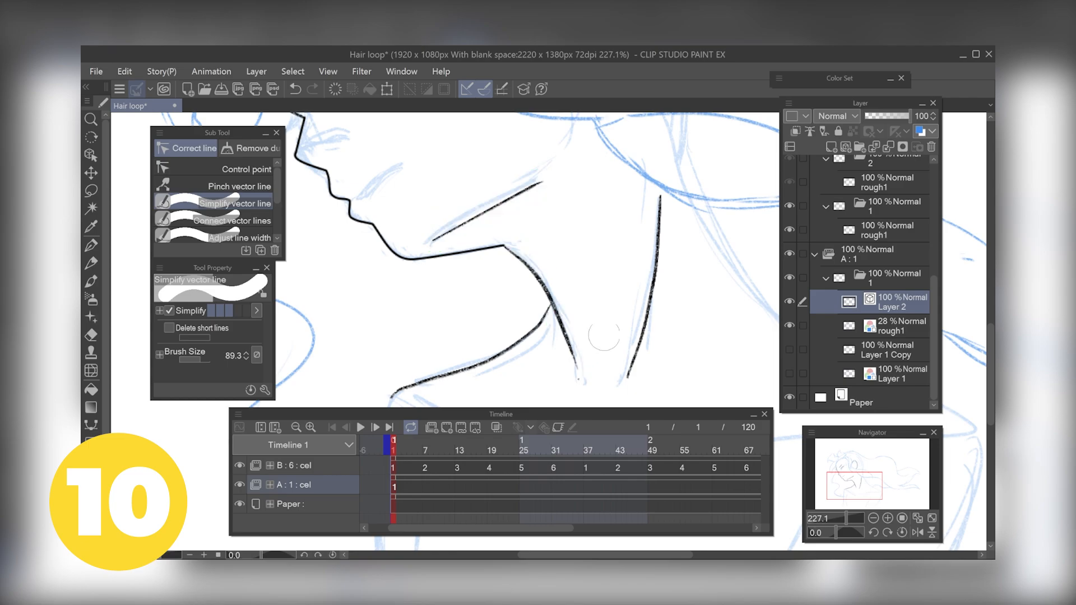
drag(662, 194, 629, 395)
drag(629, 395, 628, 399)
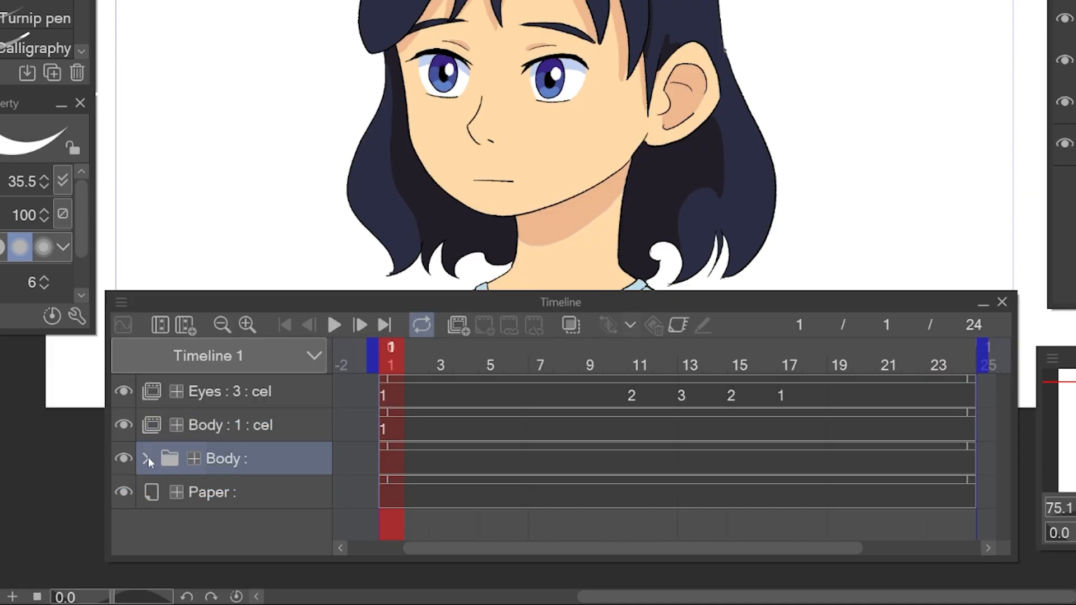
Step: Expand the Body layer folder in the timeline and inspect its Layer 1, Layer 2 and the folder itself
click(147, 458)
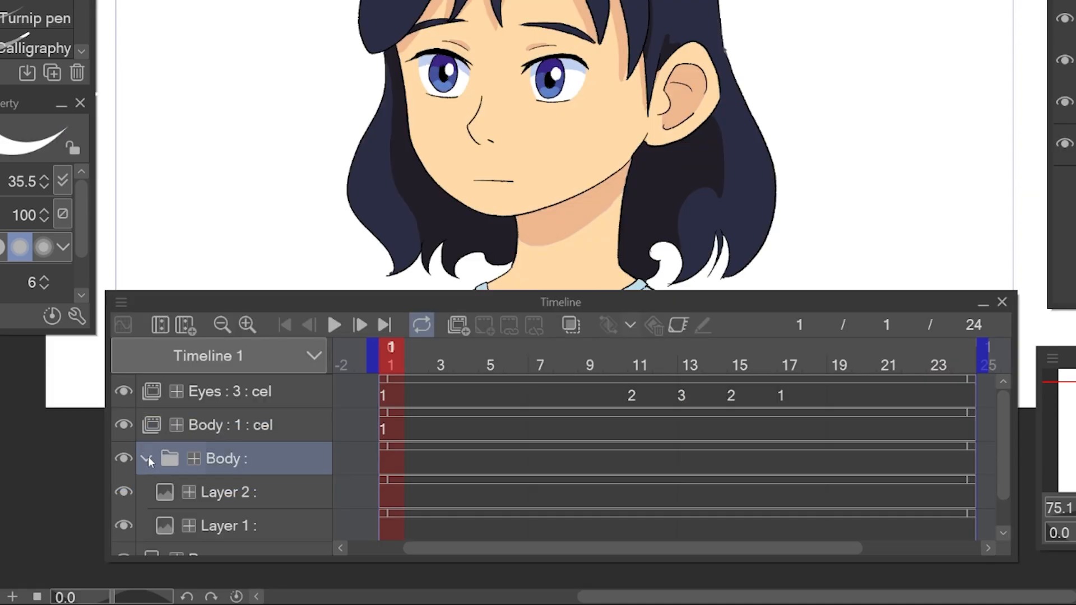
click(238, 523)
click(246, 493)
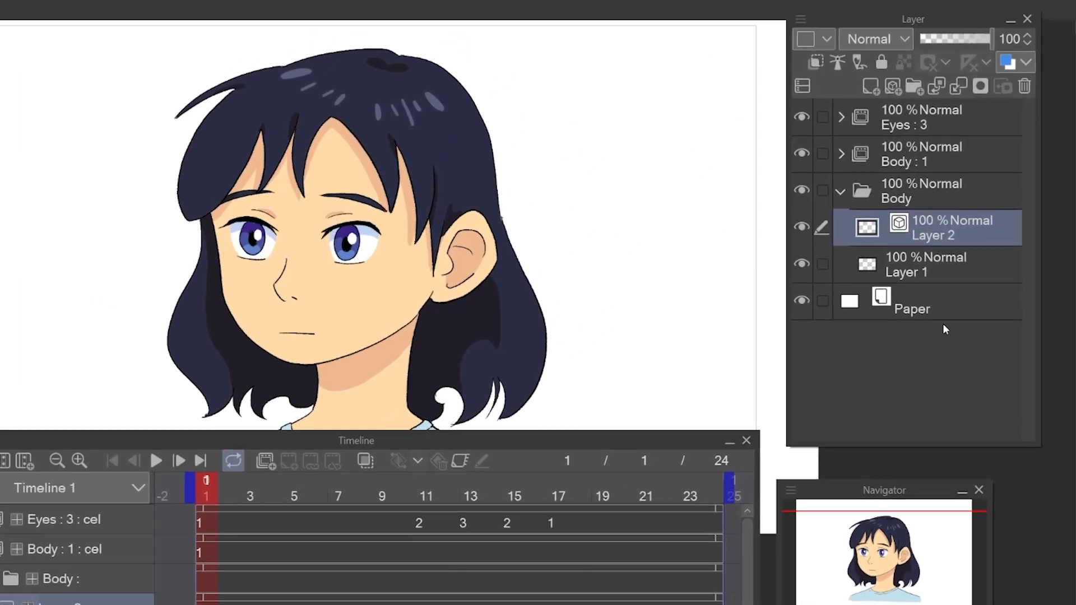
click(905, 196)
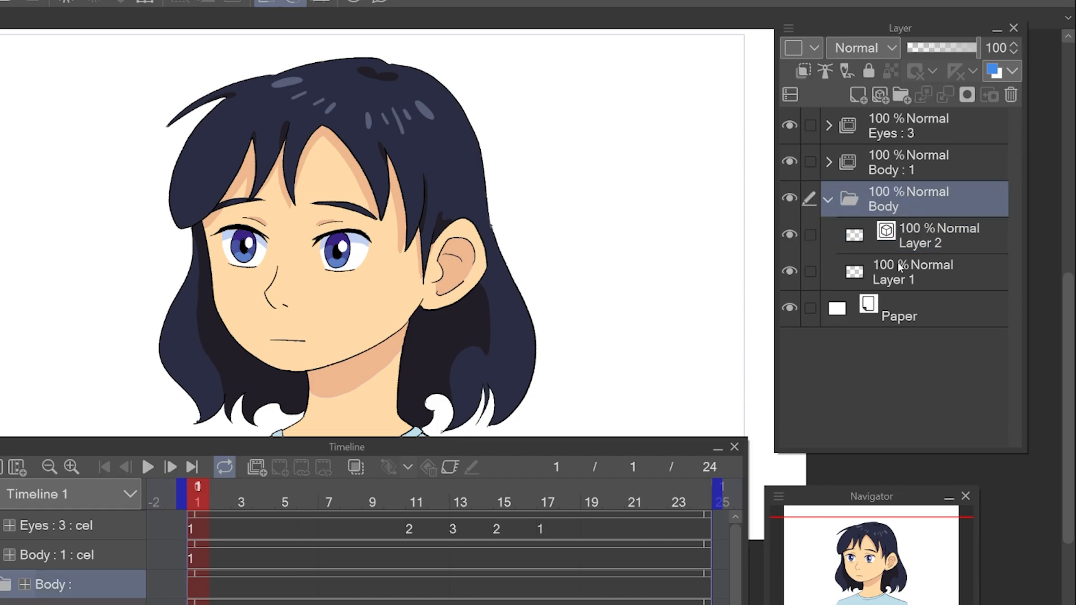
Step: Try retiming the Body animation folder's cel 1 to frame 14 and frame 5, and try retiming the Body layer folder
click(201, 555)
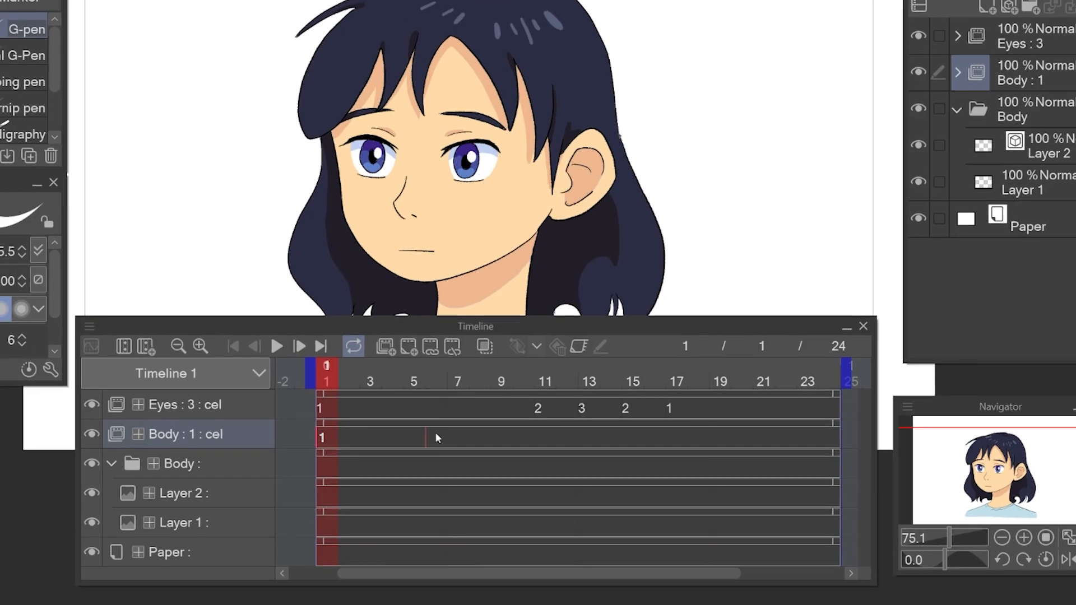
drag(435, 438, 617, 435)
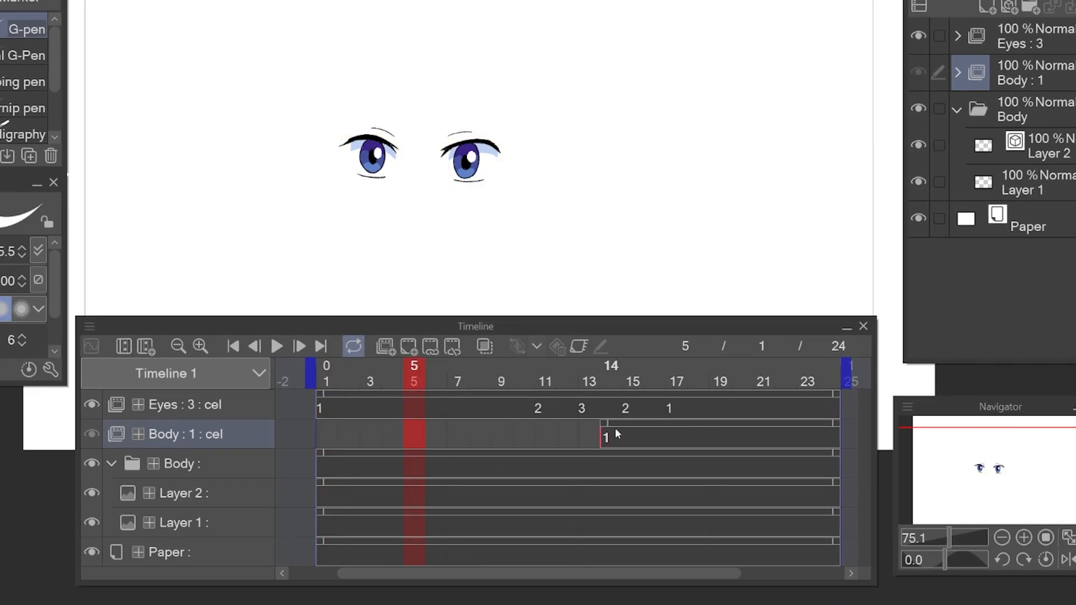
drag(463, 427, 415, 434)
click(395, 461)
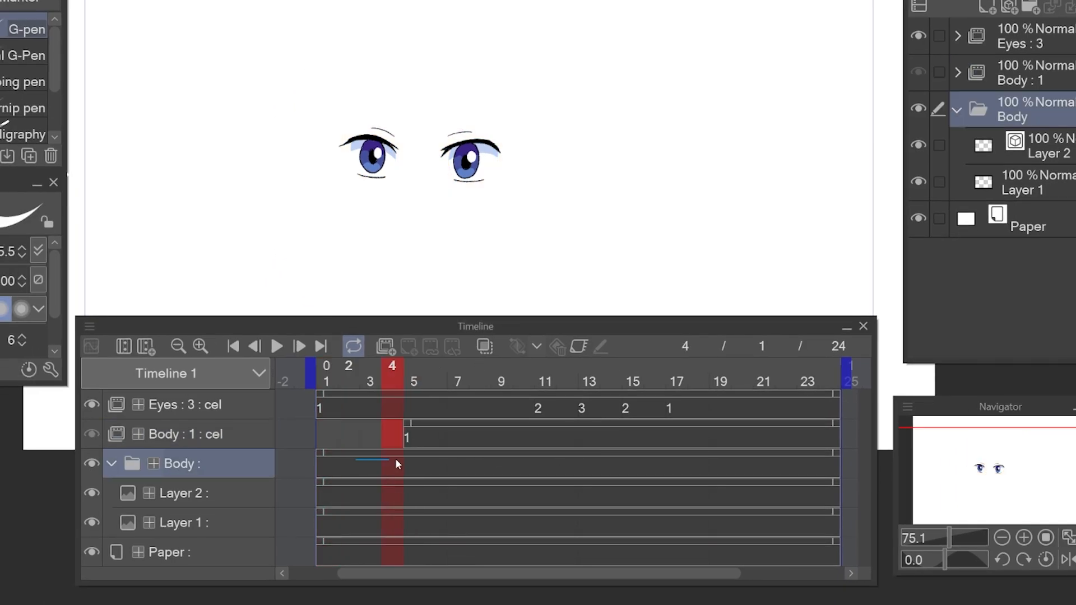
drag(464, 461, 617, 459)
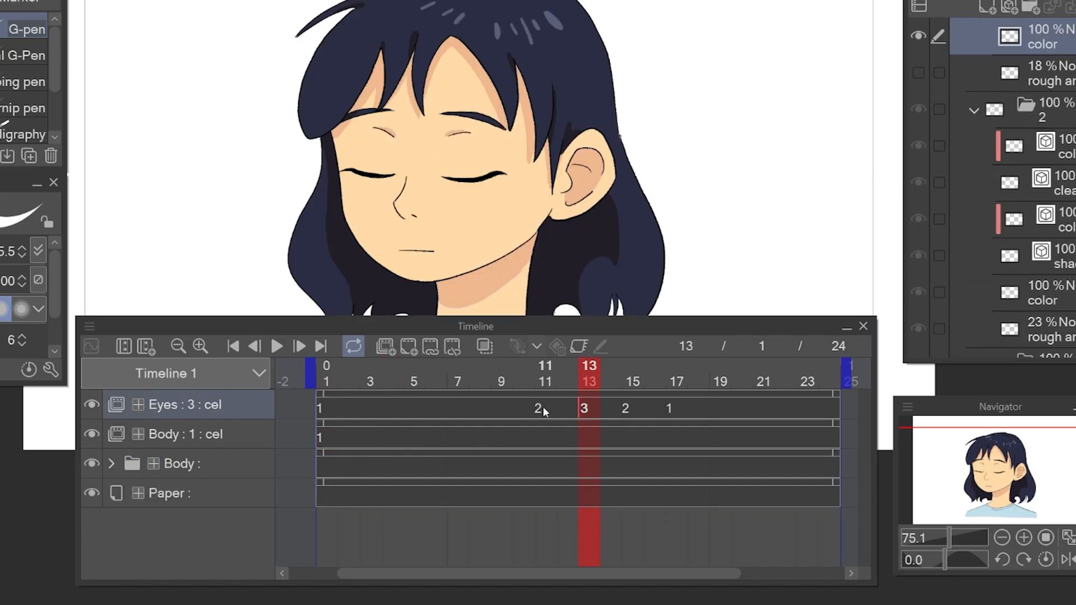
Step: Examine the Eyes cels on the timeline at frames 11, 17 and 13
click(541, 409)
click(670, 407)
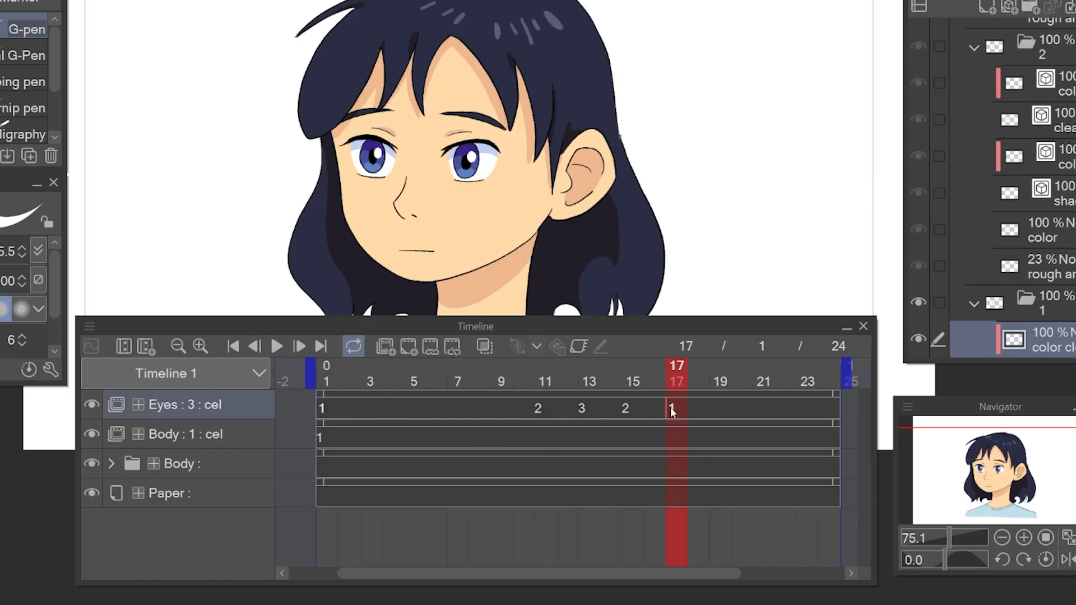
click(584, 412)
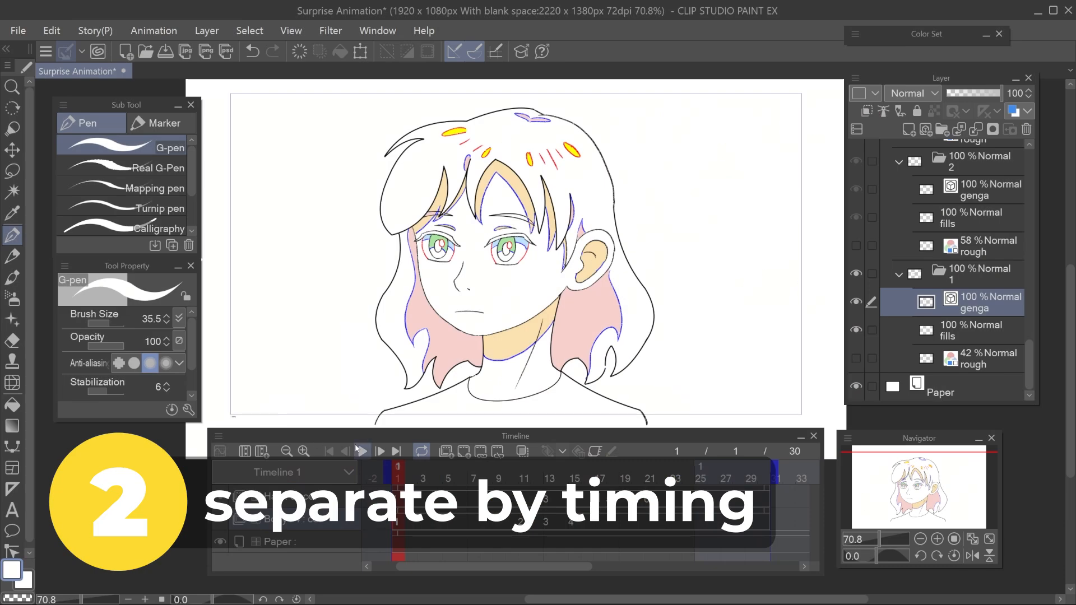
Step: Play the surprise animation to compare the Hair and Body tracks, and scrub through the frames around frame 21
click(363, 451)
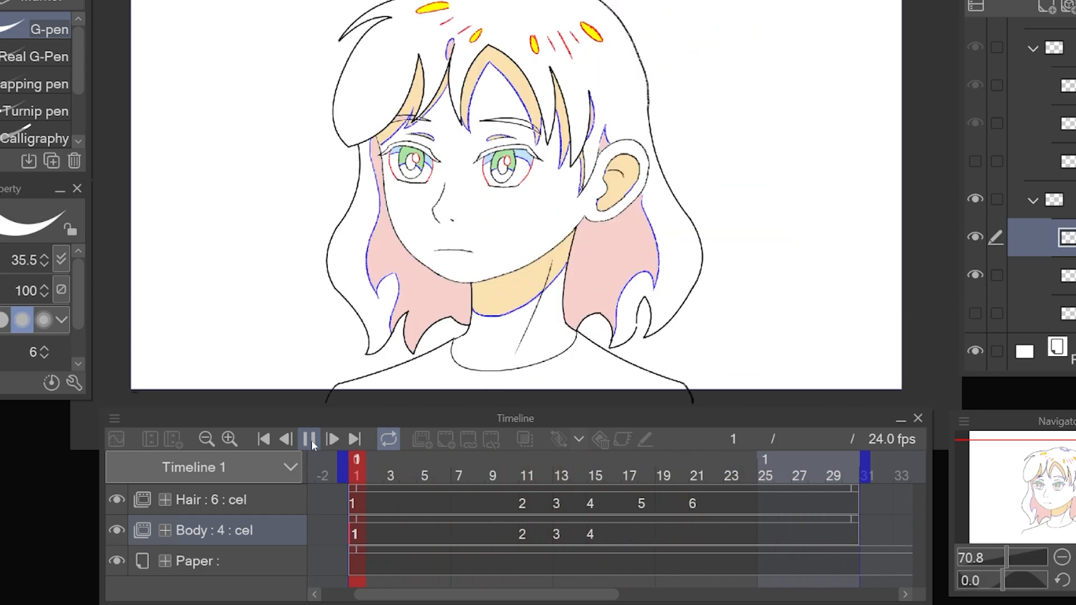
click(311, 439)
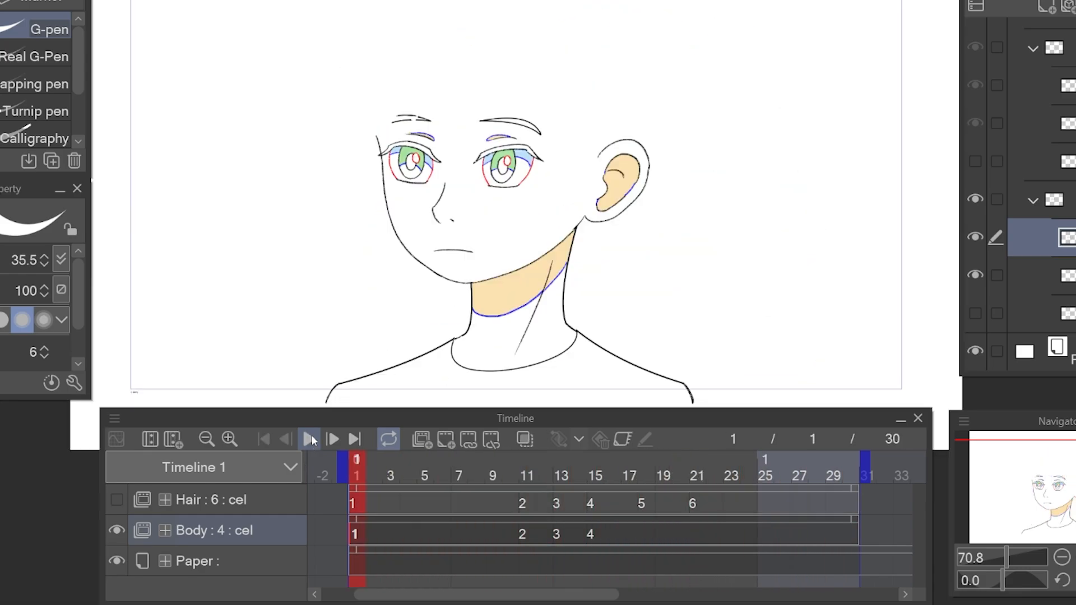
click(310, 440)
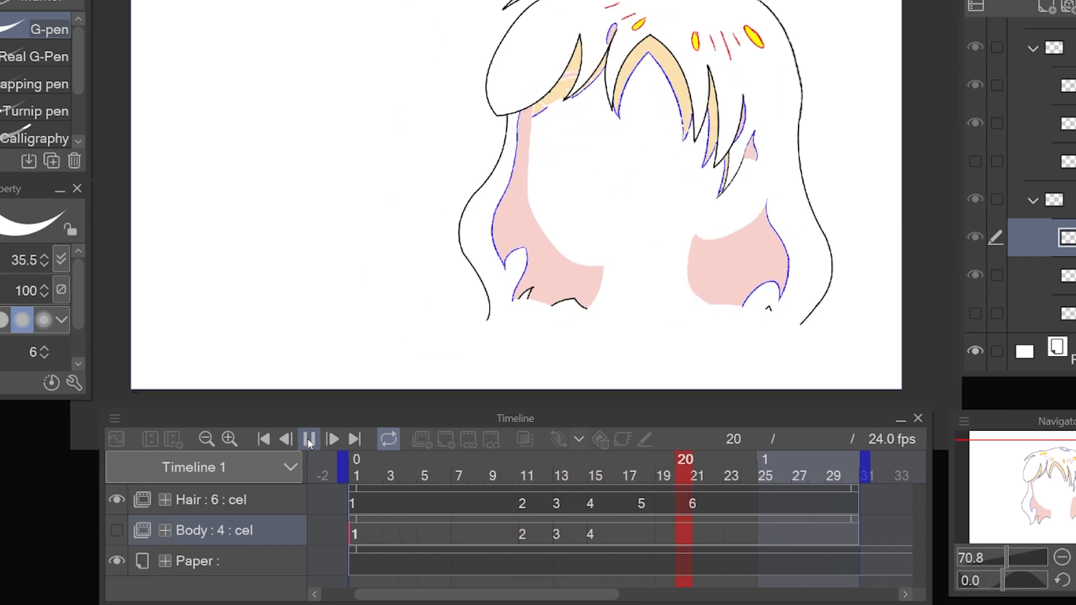
click(715, 477)
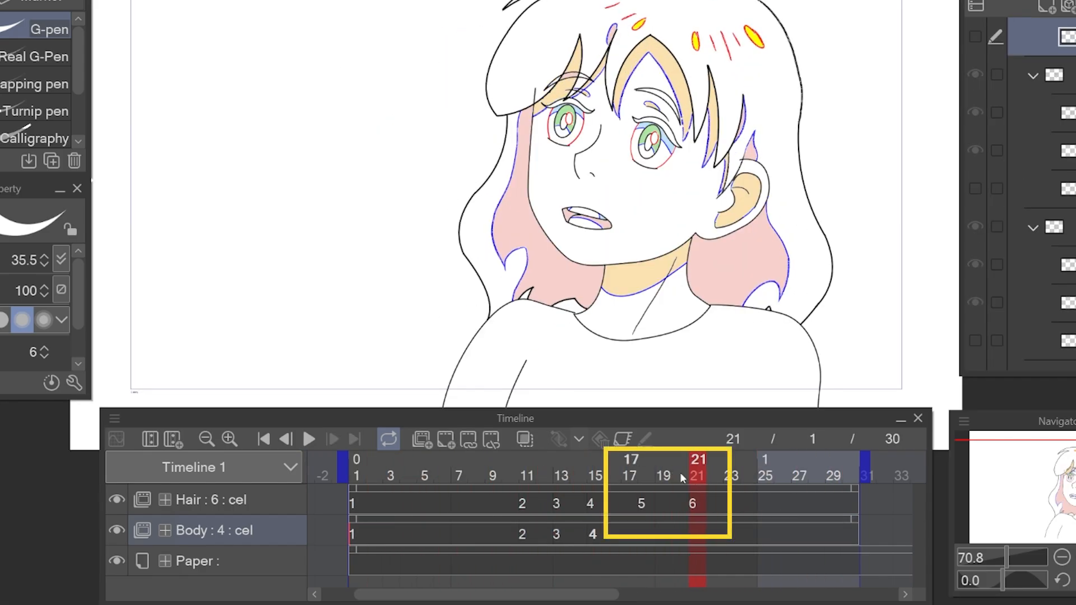
mouse_move(681, 473)
mouse_down()
mouse_move(621, 471)
mouse_move(714, 472)
mouse_up()
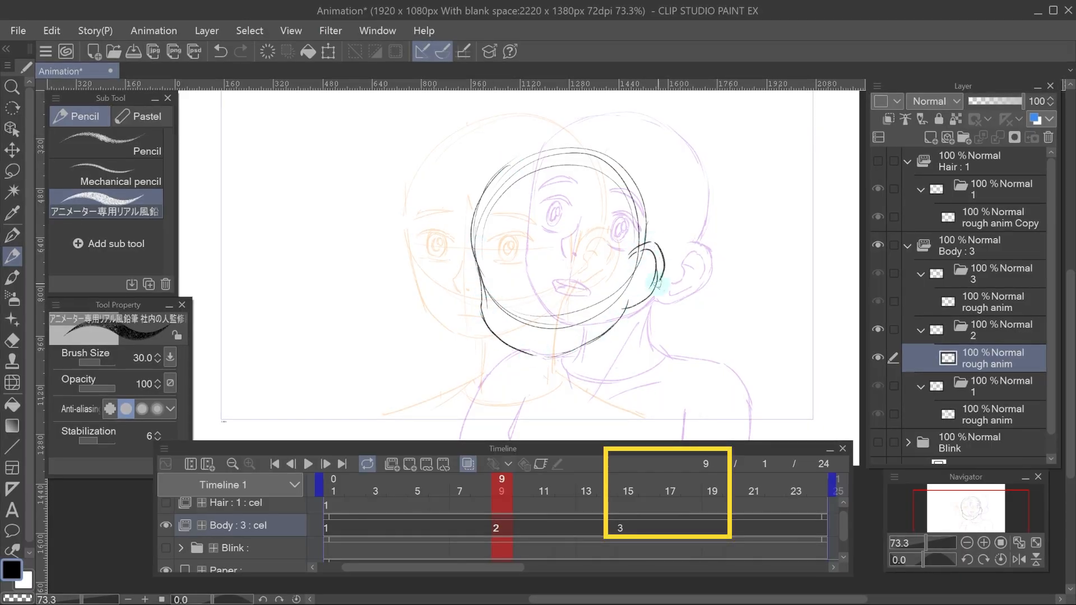
Step: Sketch the neck, collar and both shoulders on the rough layer of Body cel 2, erasing overlapping lines
drag(604, 337, 609, 373)
drag(545, 358, 535, 385)
drag(623, 368, 616, 351)
drag(616, 360, 697, 427)
key(e)
mouse_move(529, 370)
mouse_down()
mouse_move(523, 357)
mouse_move(614, 359)
mouse_up()
key(p)
Step: Sketch the nose, mouth, closed eyes and eyebrows on Body cel 2, and transform a selected part of the sketch
key(Right)
drag(512, 265, 508, 294)
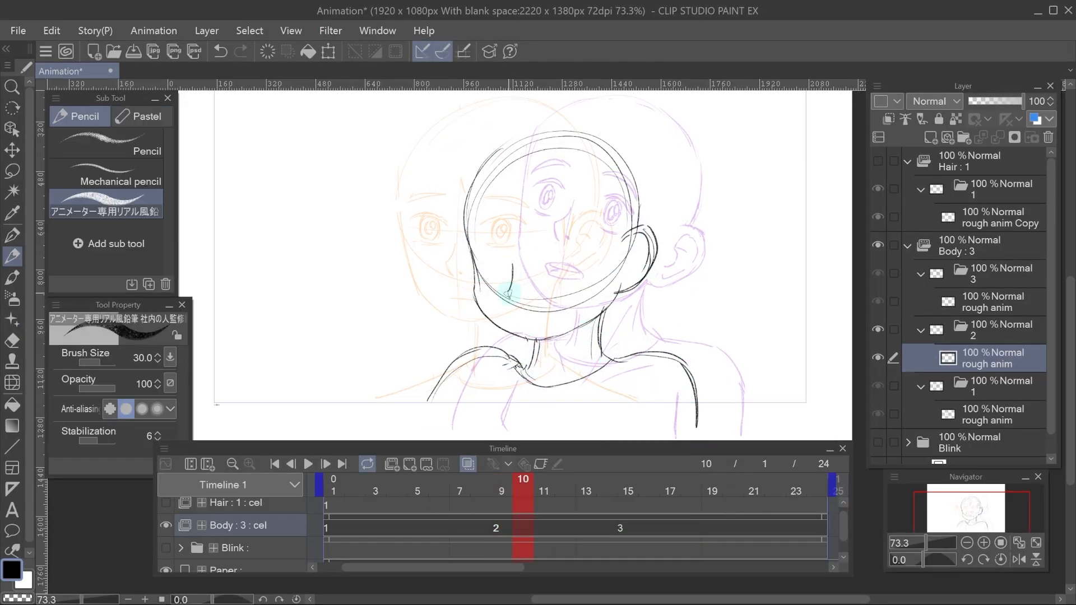
drag(656, 319, 717, 376)
scroll(717, 376, up, 2)
drag(587, 275, 539, 284)
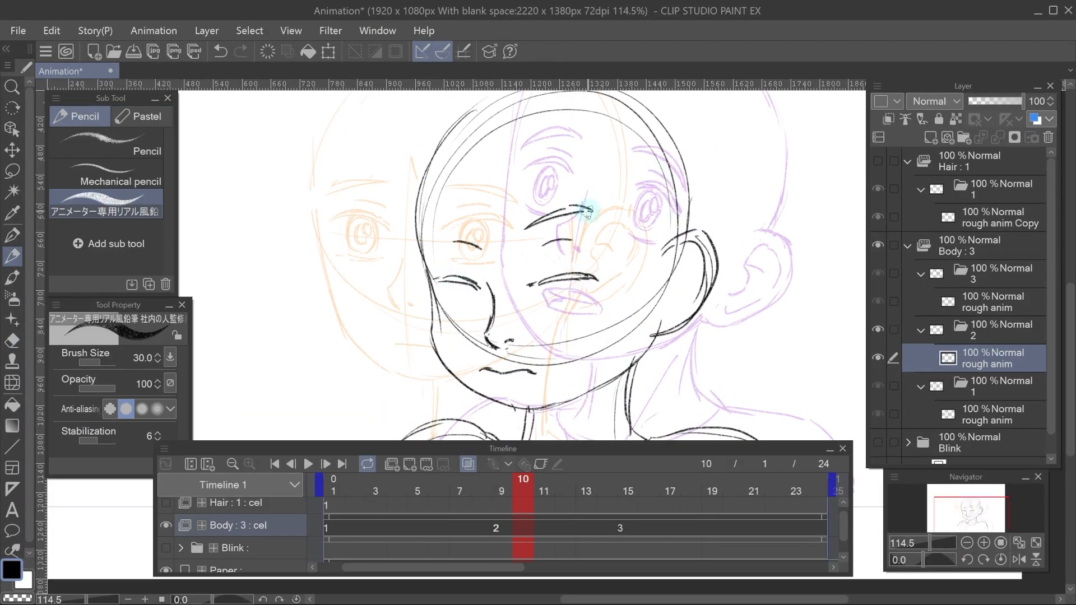
key(m)
key(ctrl+t)
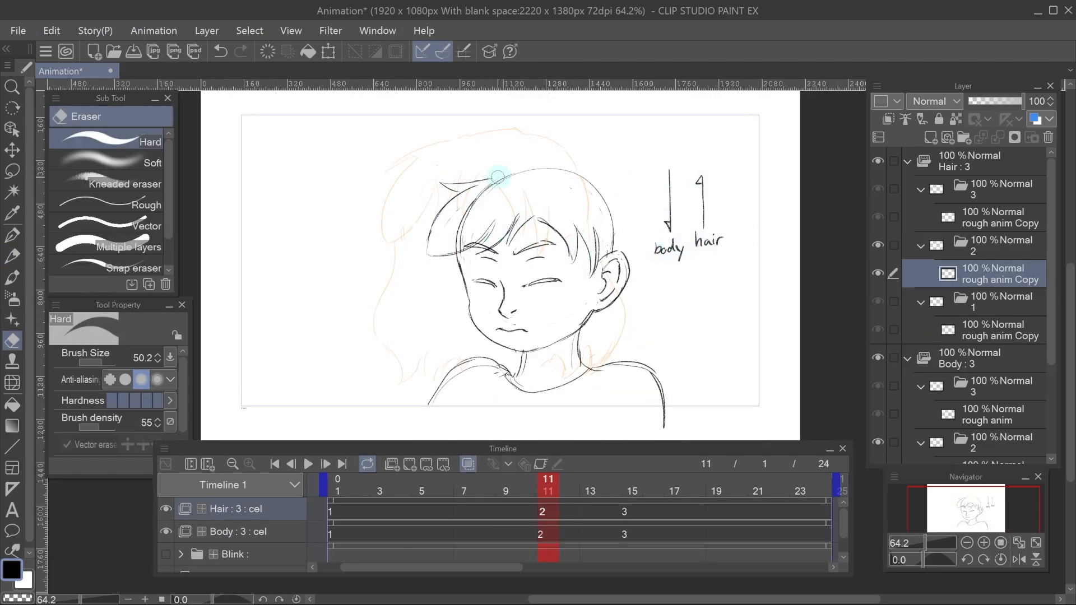
Step: Erase unwanted lines along the crown of the head on the rough layer of Hair cel 2
drag(588, 168, 443, 183)
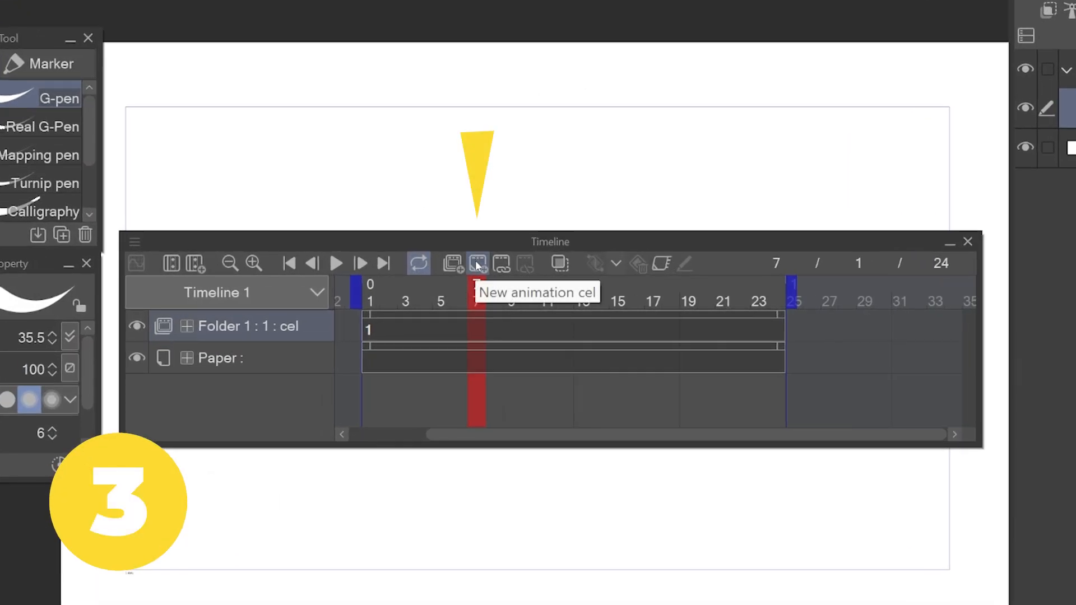
Step: Add a new animation cel at frame 7, and create a layer folder as another cel while at frame 13
click(477, 265)
click(582, 292)
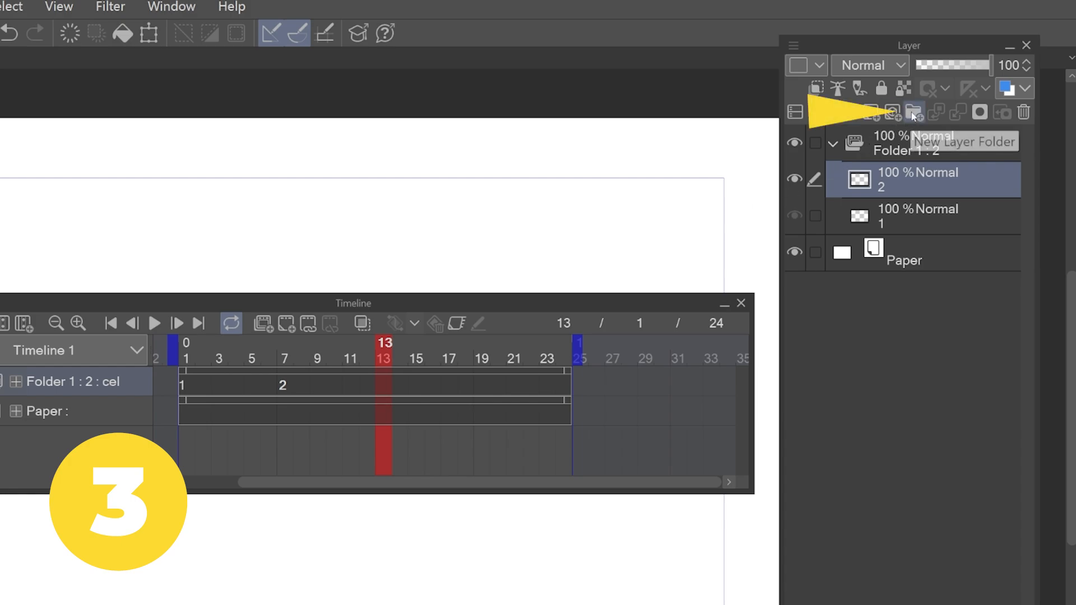
click(911, 115)
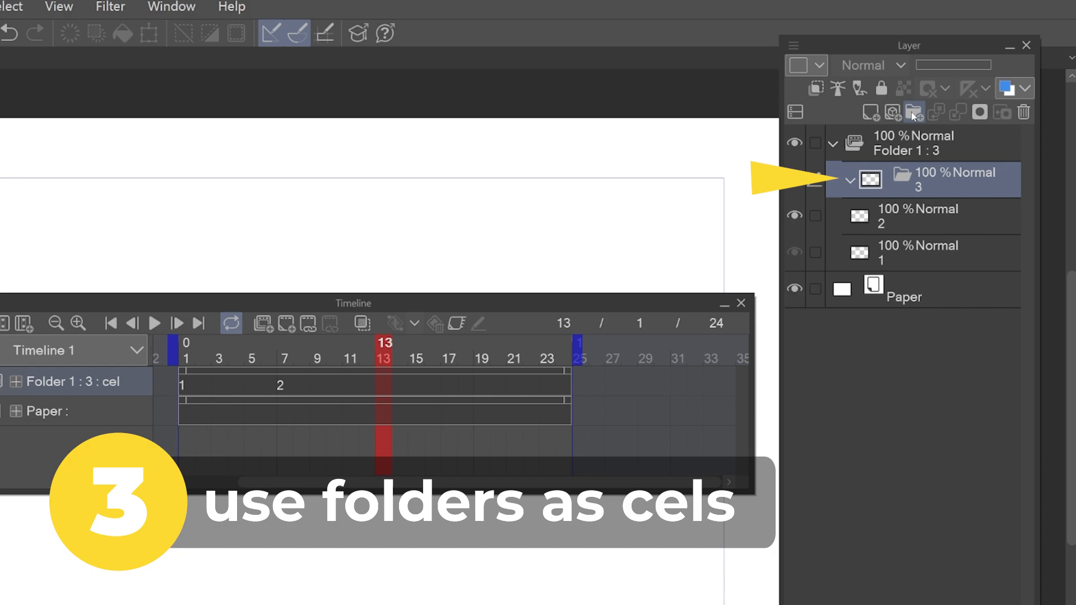
Step: Add a raster, a vector and another raster layer inside cel folder 3, clipping the topmost to the layer below
click(872, 115)
click(893, 115)
click(871, 114)
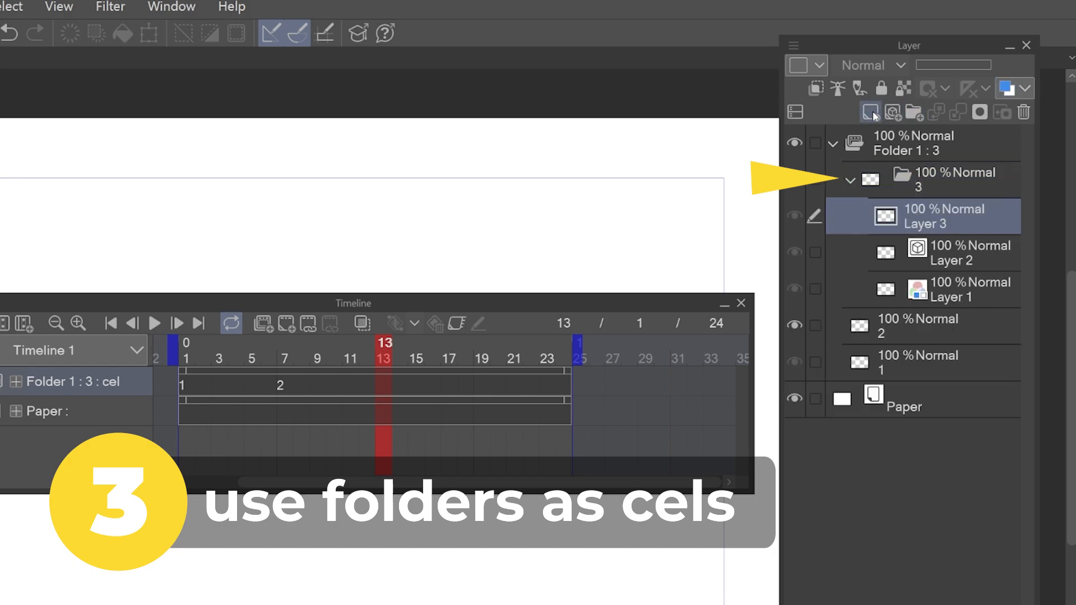
click(816, 90)
Step: Add another raster layer above the bottom layer of cel folder 3 and collapse the folder
click(973, 301)
key(ctrl+shift+n)
click(898, 175)
click(850, 181)
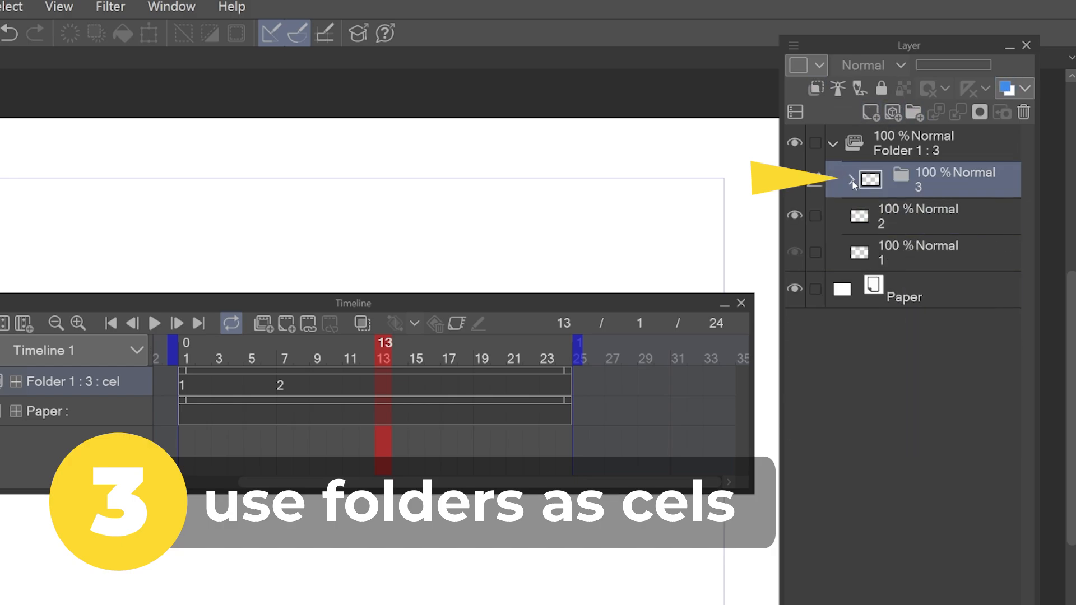
Step: Expand cel folder 3 and move all its layers into a new subfolder
click(850, 180)
click(939, 217)
click(913, 114)
click(939, 249)
shift+click(946, 363)
drag(947, 363, 931, 218)
Step: Add two raster layers above the bottom layer, and group these three in a nested subfolder with the layer color effect
click(952, 363)
click(871, 114)
click(871, 114)
click(952, 400)
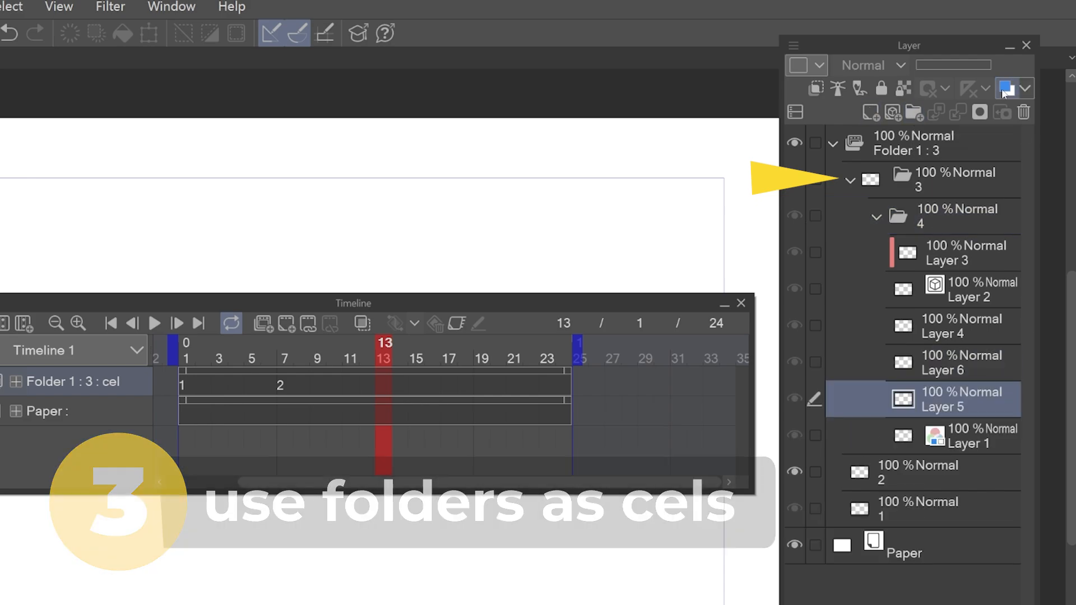
click(913, 115)
Step: Create a second subfolder in cel folder 3 with three vector layers, clipping the topmost to the layer below
click(953, 217)
click(913, 116)
click(895, 116)
click(893, 114)
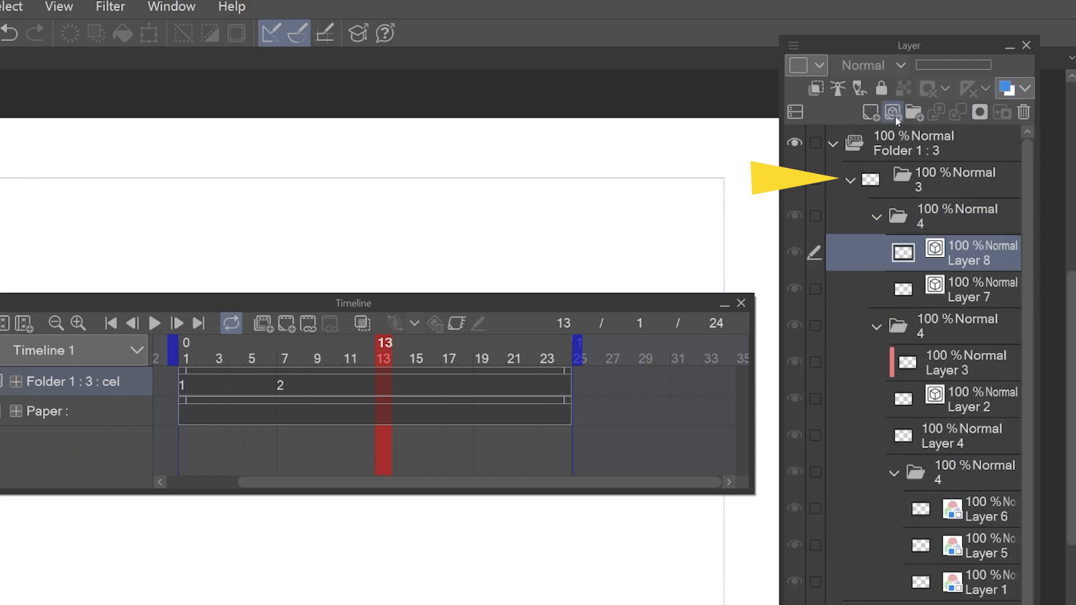
click(894, 114)
click(815, 90)
Step: Assign cel 3 to frame 13 of the Folder 1 track
click(897, 179)
right_click(382, 383)
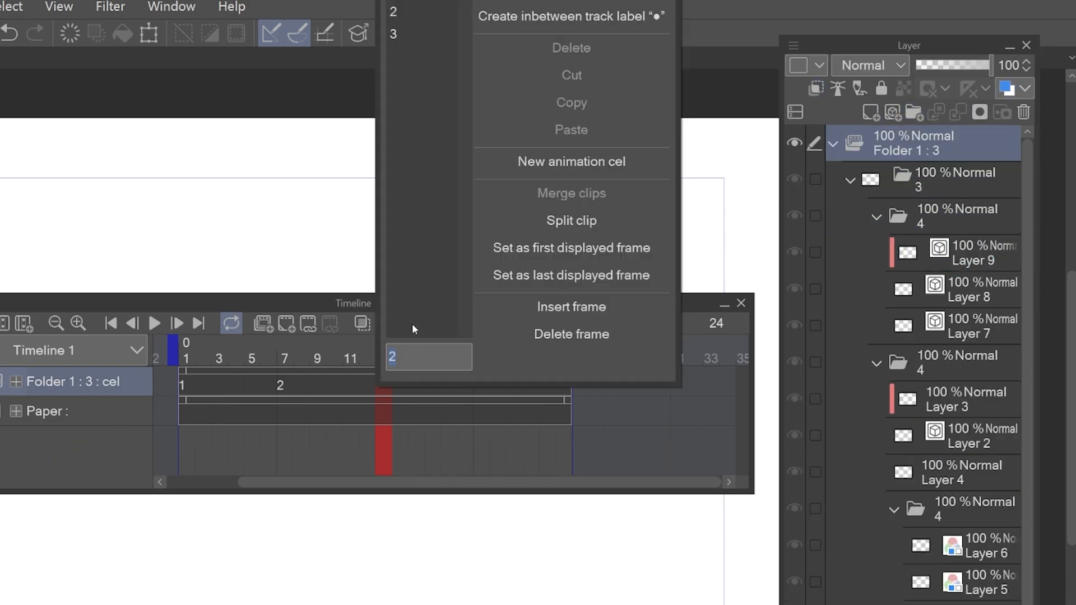
click(401, 43)
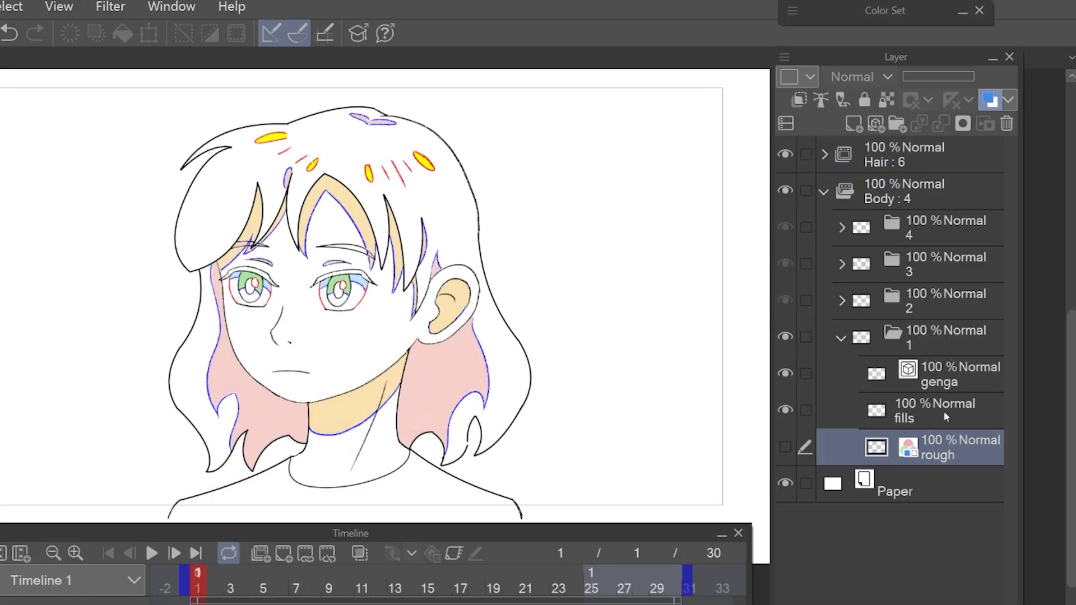
Step: Inspect the fills and genga layers of Body cel 1 and the separate color and line layers of Eyes cels 3 and 2
click(945, 415)
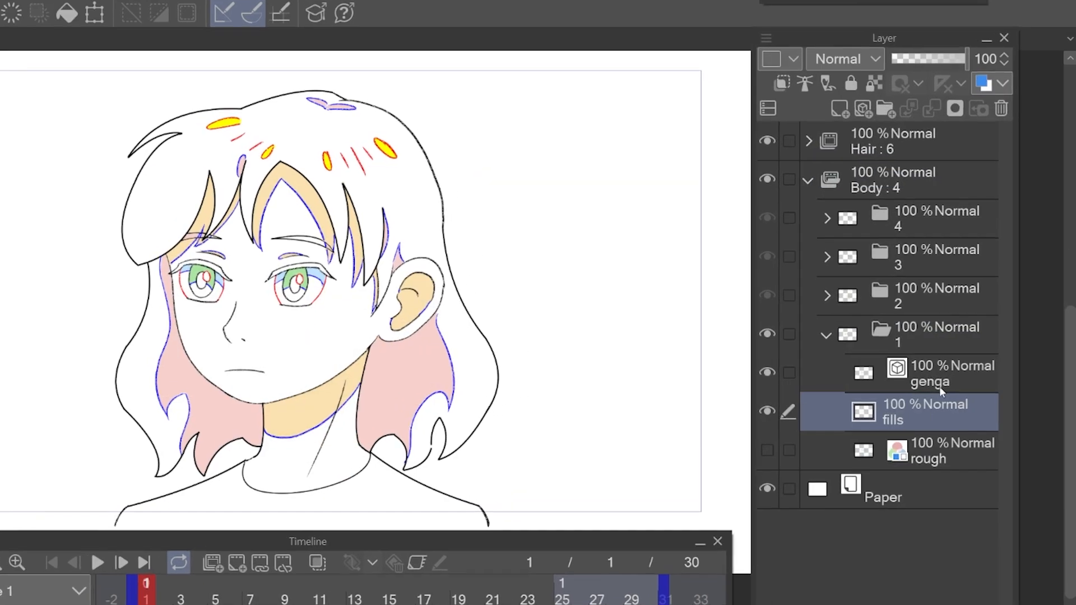
click(942, 375)
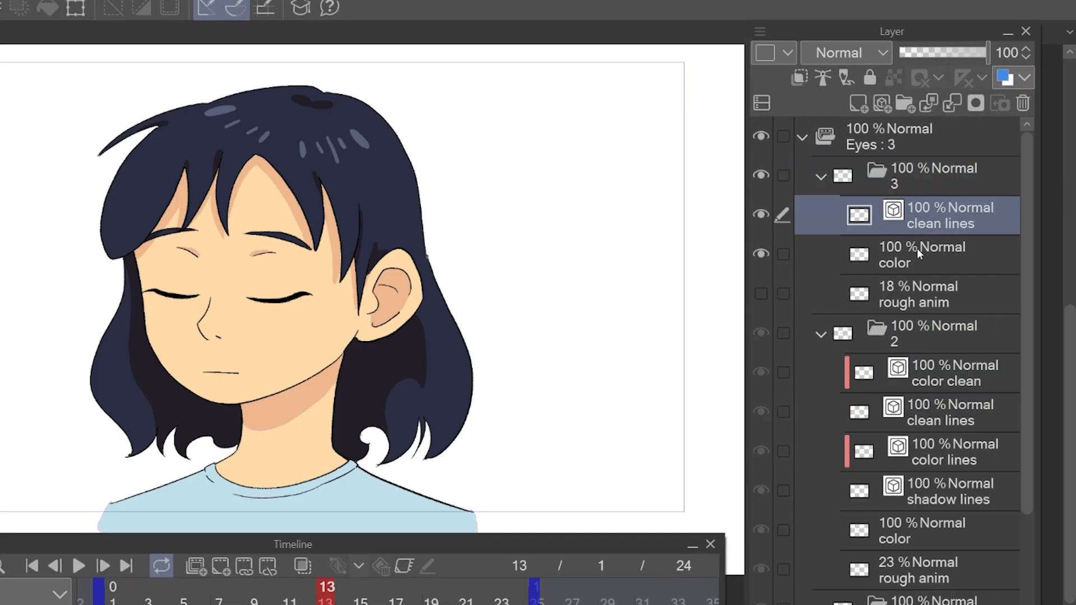
click(944, 283)
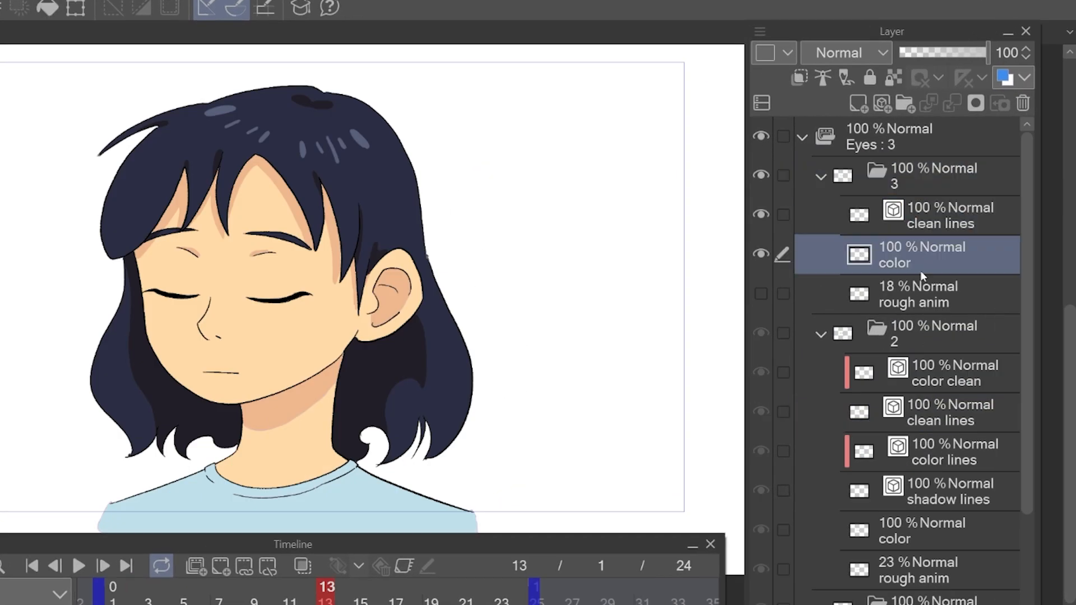
click(930, 373)
click(932, 403)
click(934, 445)
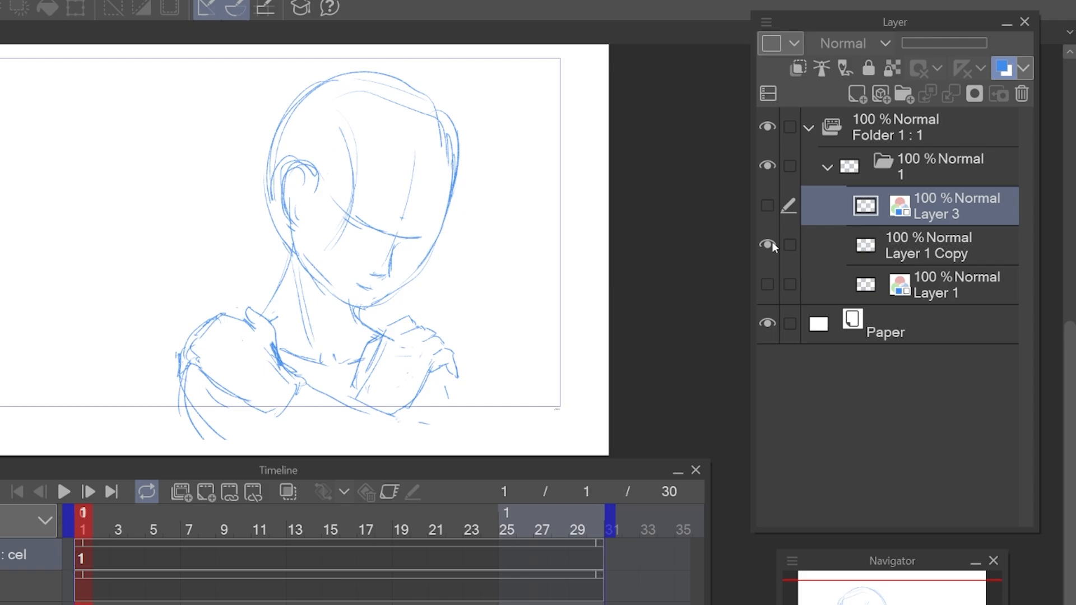
Step: Compare the rough sketches by switching visibility between Layer 1 and Layer 1 Copy
click(767, 283)
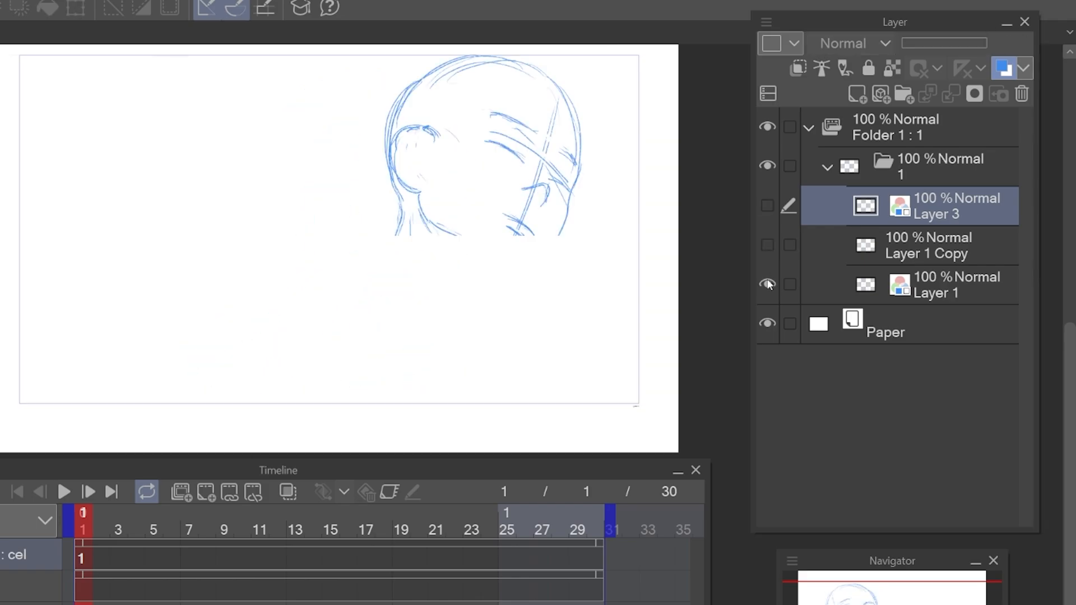
click(767, 283)
click(766, 244)
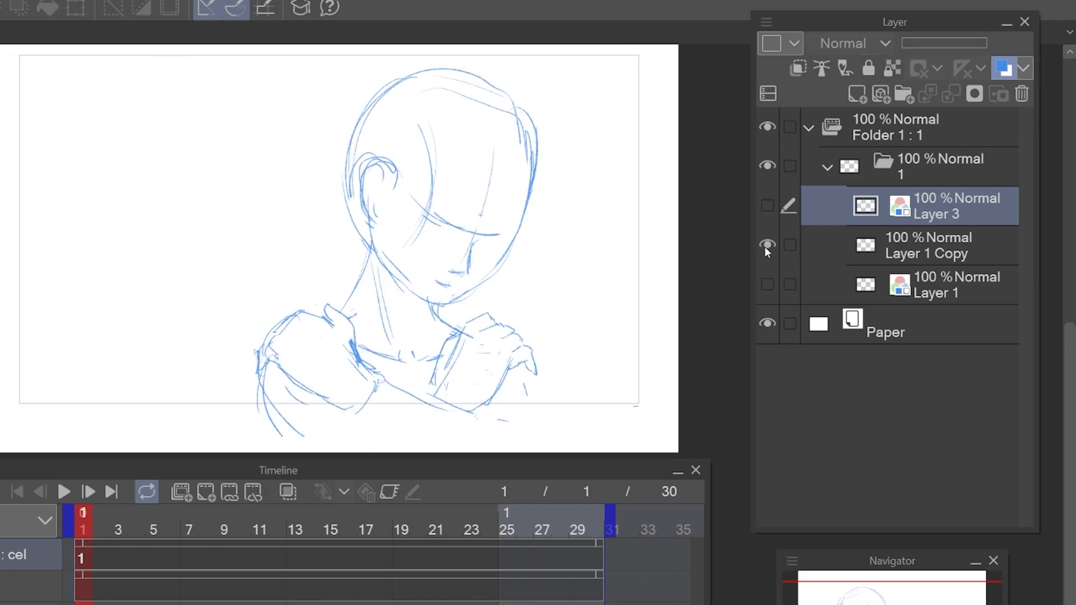
Step: Hide Layer 1 Copy and show Layer 3 to compare the next sketch in cel folder 1
click(765, 245)
click(768, 207)
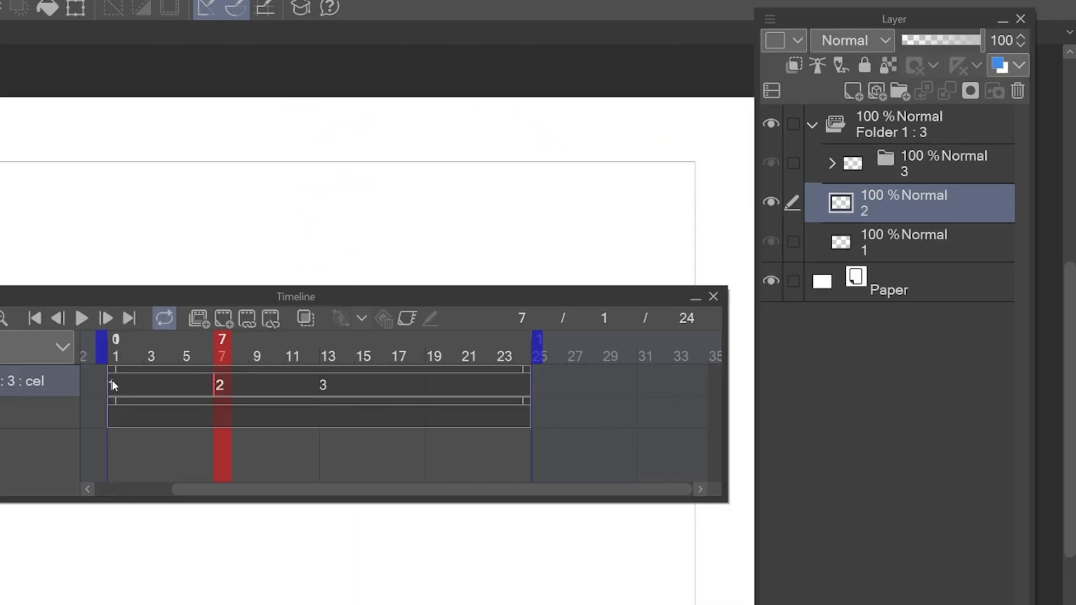
Step: Check cels 1, 2 and 3 at frames 1, 7 and 13 of the Folder 1 track
click(110, 380)
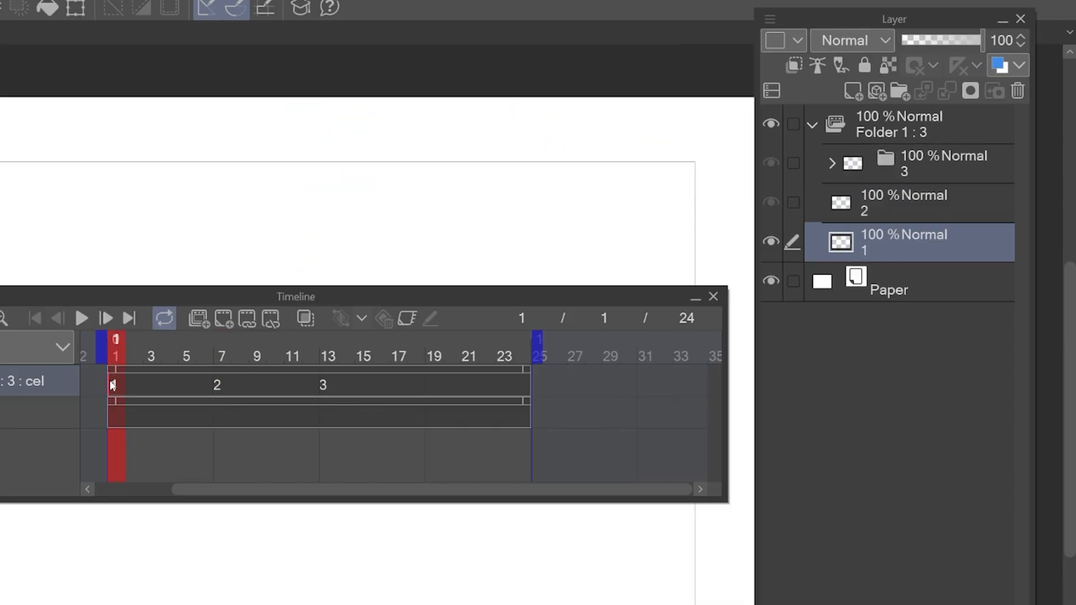
click(222, 382)
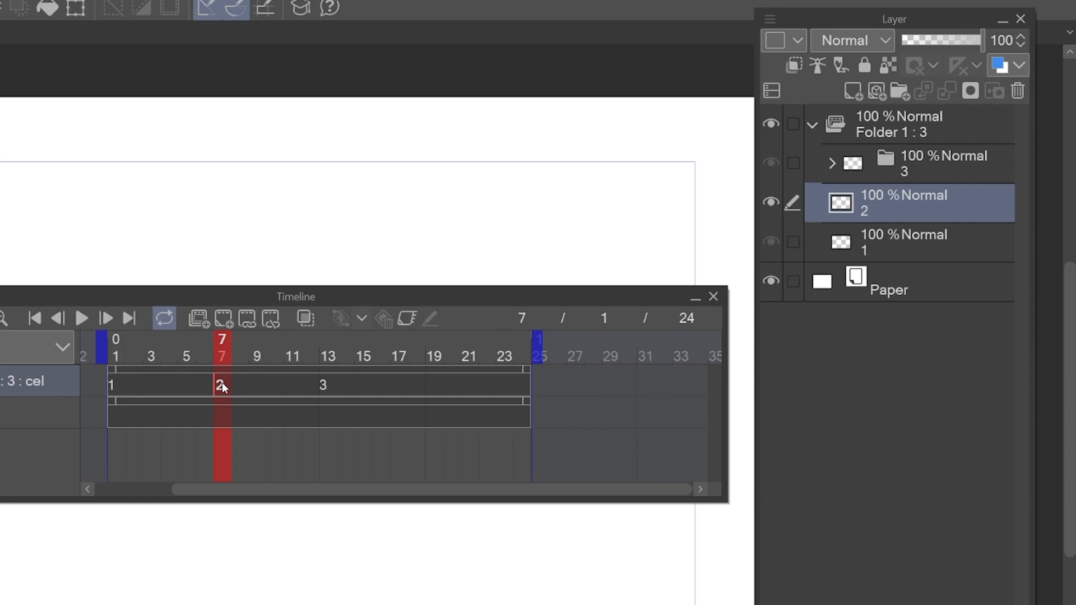
click(325, 383)
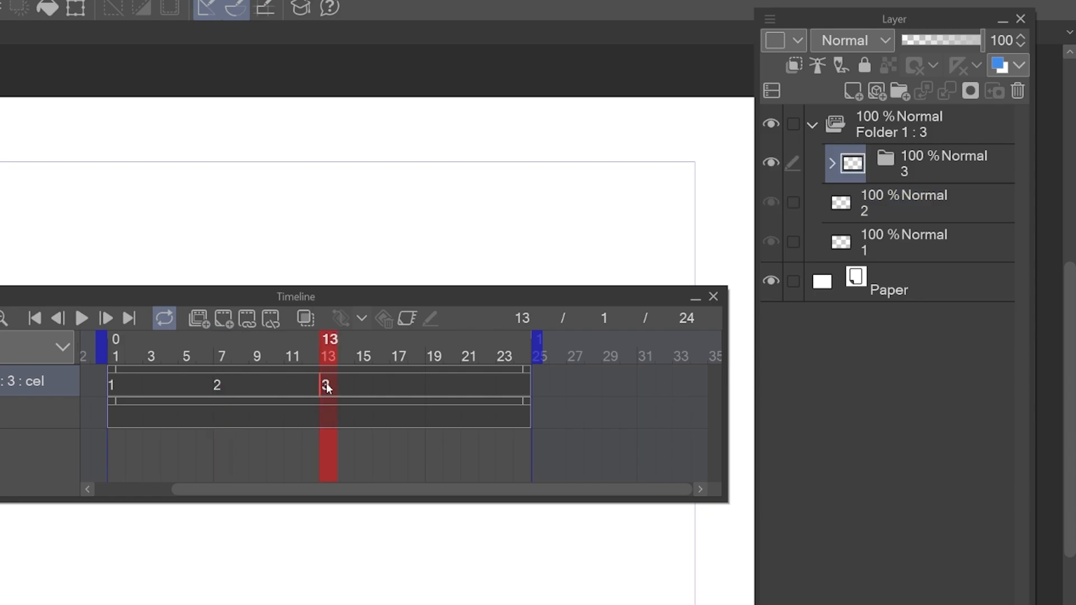
Step: Expand cel folder 3 and add a new animation cel with the same layer structure at frame 19
click(831, 164)
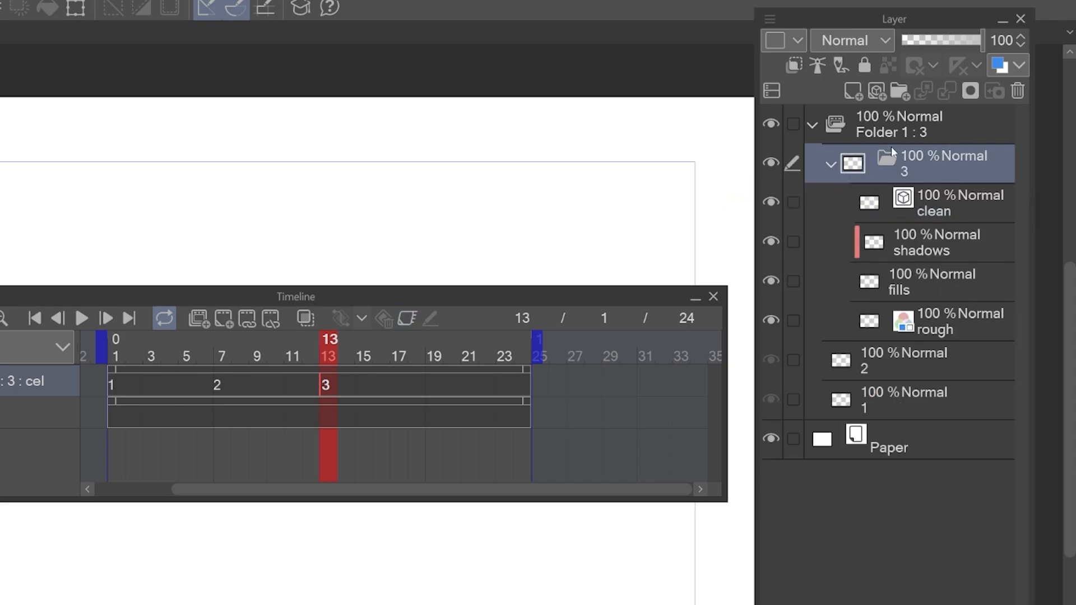
click(223, 318)
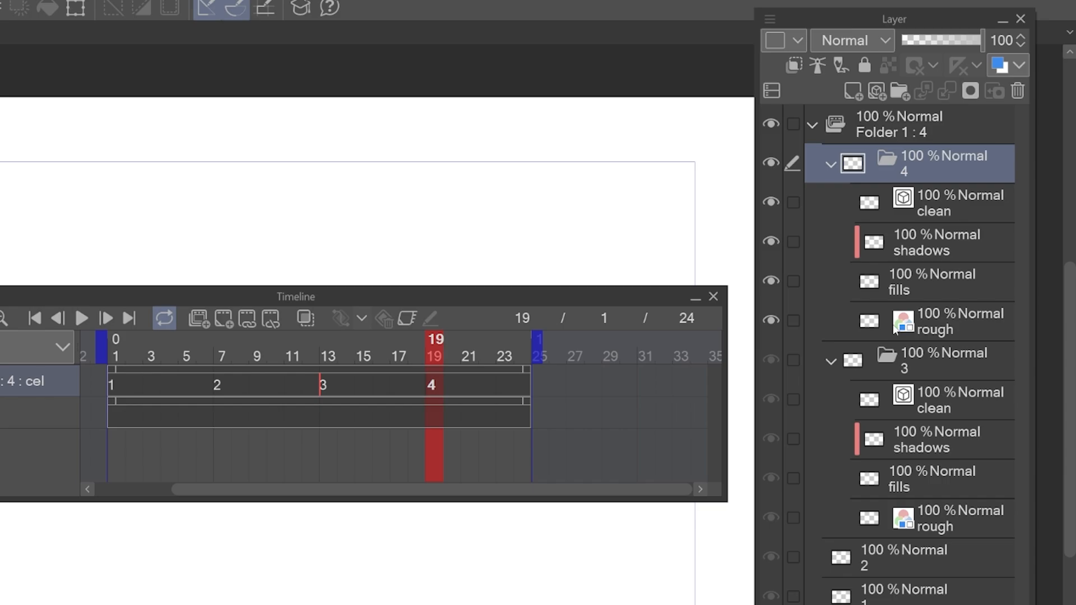
click(944, 360)
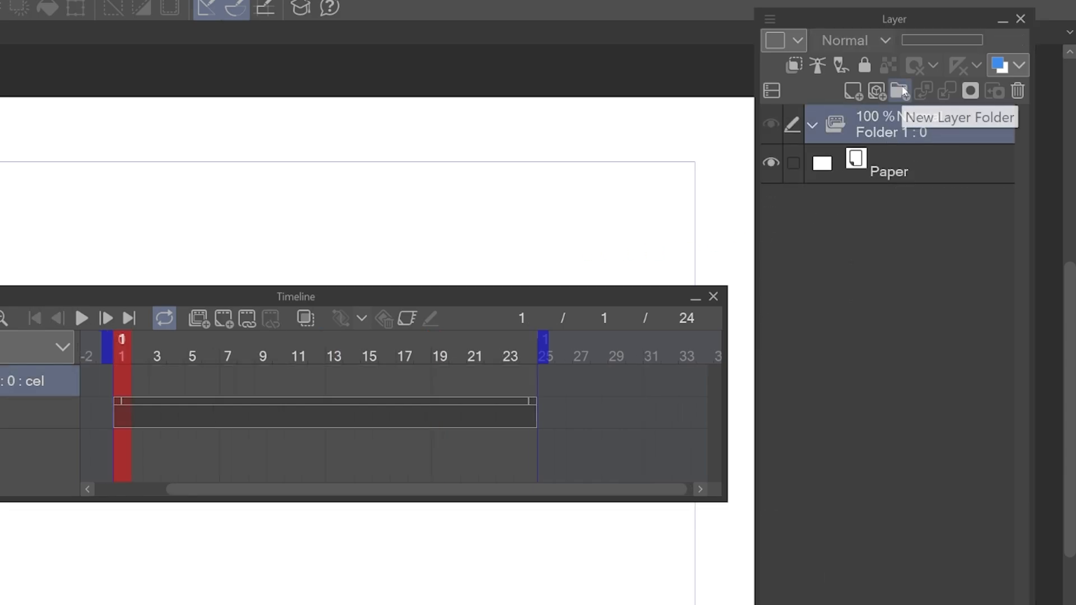
Step: Create a layer folder inside the empty Folder 1 animation folder and assign it to frame 1 as cel 1
click(900, 91)
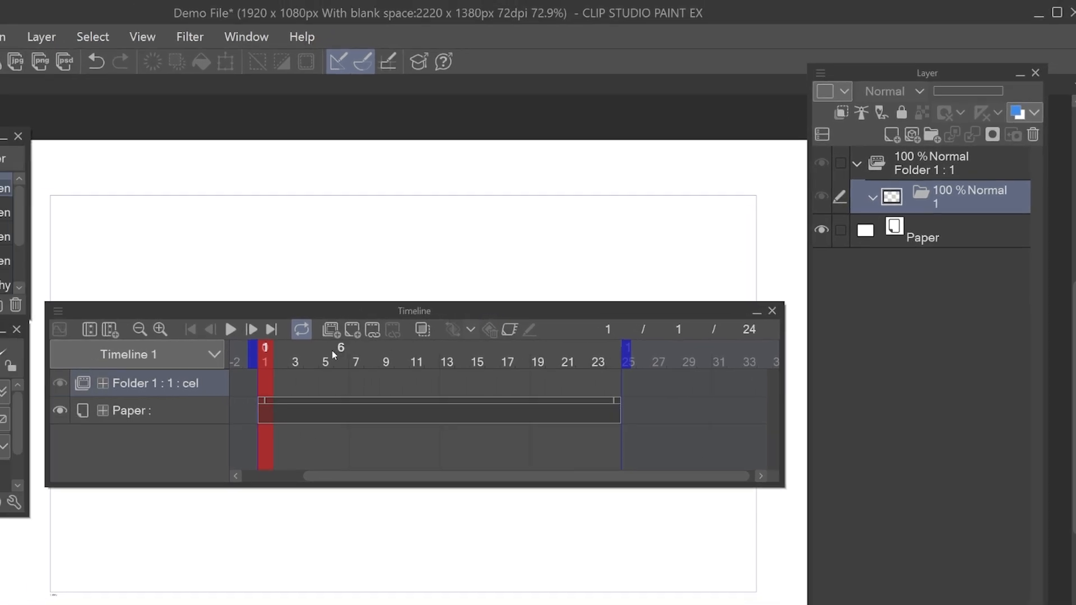
right_click(266, 380)
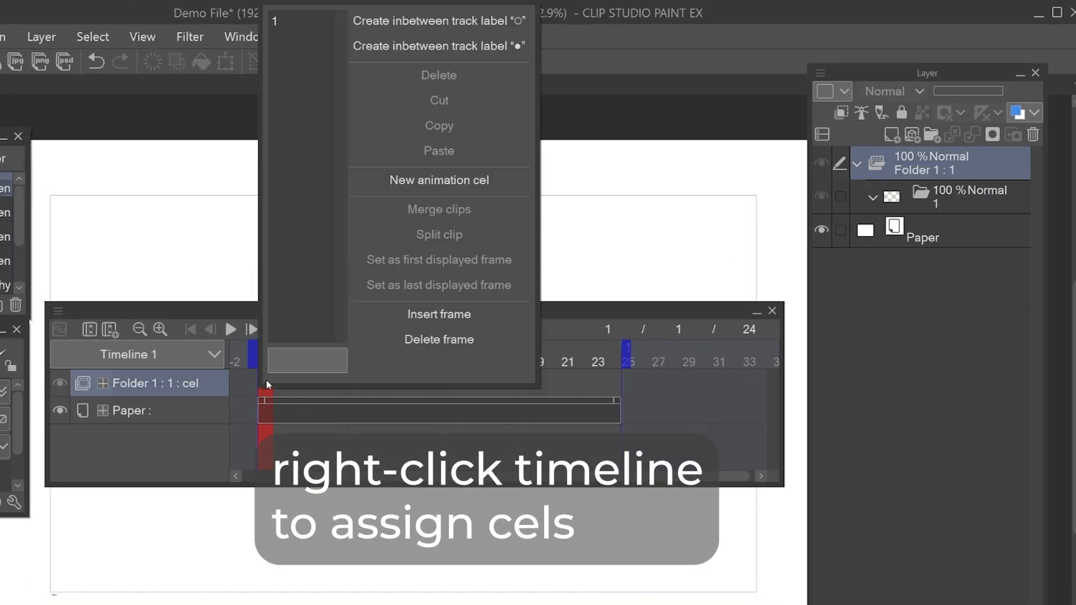
click(291, 25)
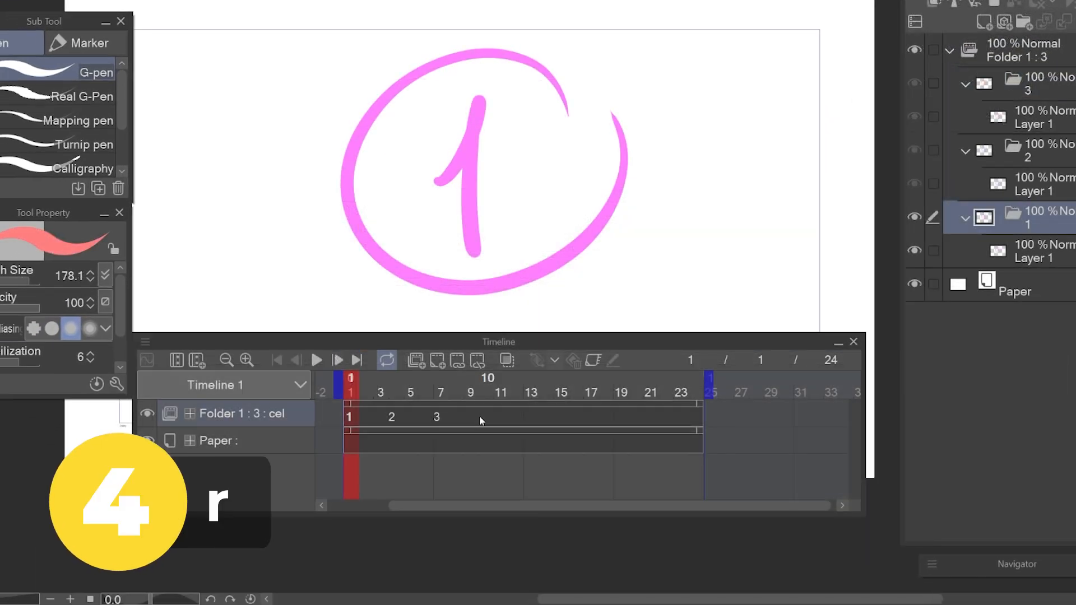
Step: Reassign cels 1, 2 and 3 to frames 10, 13 and 16 of the Folder 1 track
right_click(479, 415)
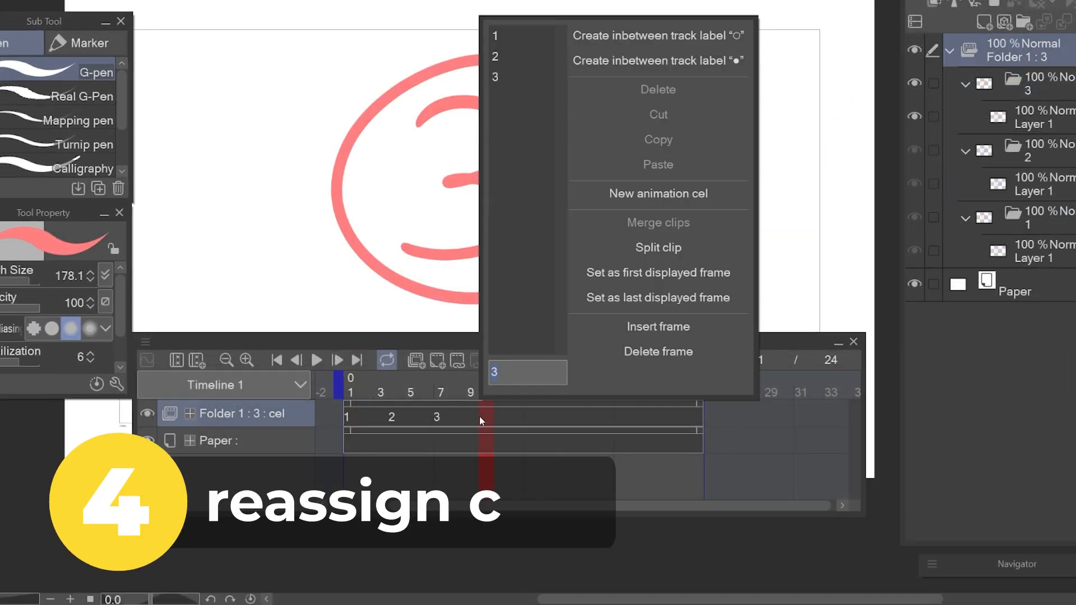
click(513, 35)
right_click(529, 412)
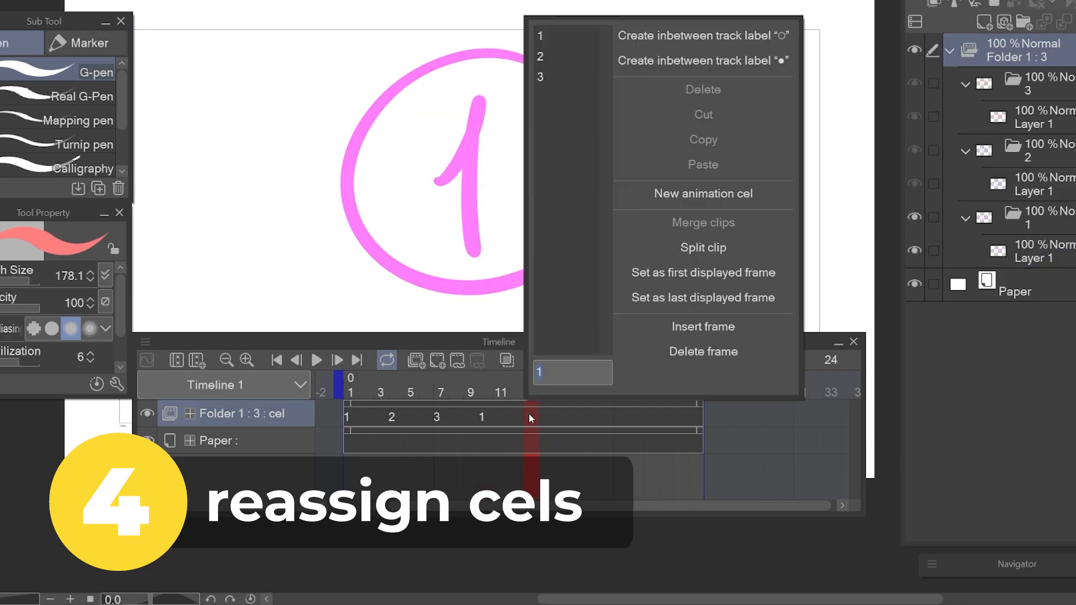
click(559, 62)
right_click(573, 416)
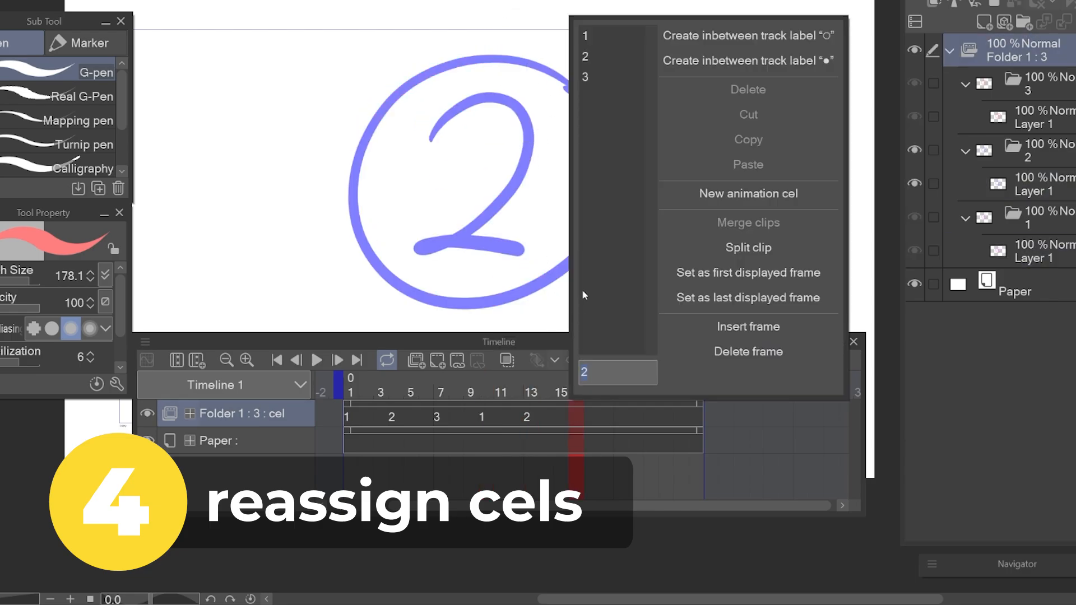
click(597, 76)
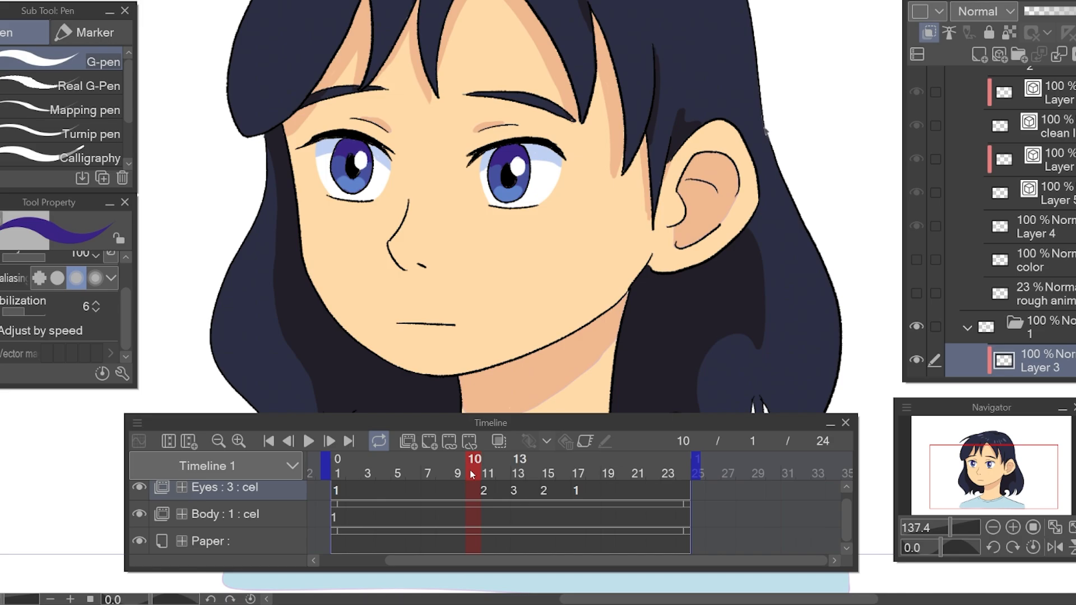
Step: Scrub the timeline to preview the blink made from the reused Eyes cels
drag(494, 471, 590, 472)
mouse_move(446, 499)
mouse_down()
mouse_move(600, 483)
mouse_move(464, 489)
mouse_up()
mouse_move(511, 486)
mouse_down()
mouse_move(593, 485)
mouse_move(471, 488)
mouse_move(623, 486)
mouse_up()
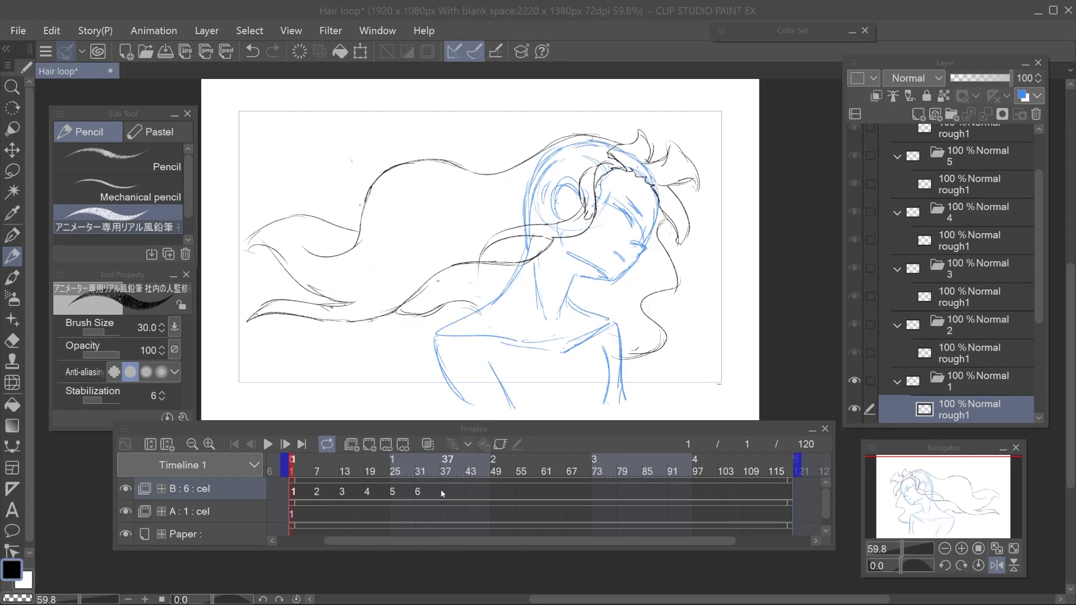
Step: Assign cels 1 and 2 again to frames 37 and 43 of track B in the hair loop
click(441, 489)
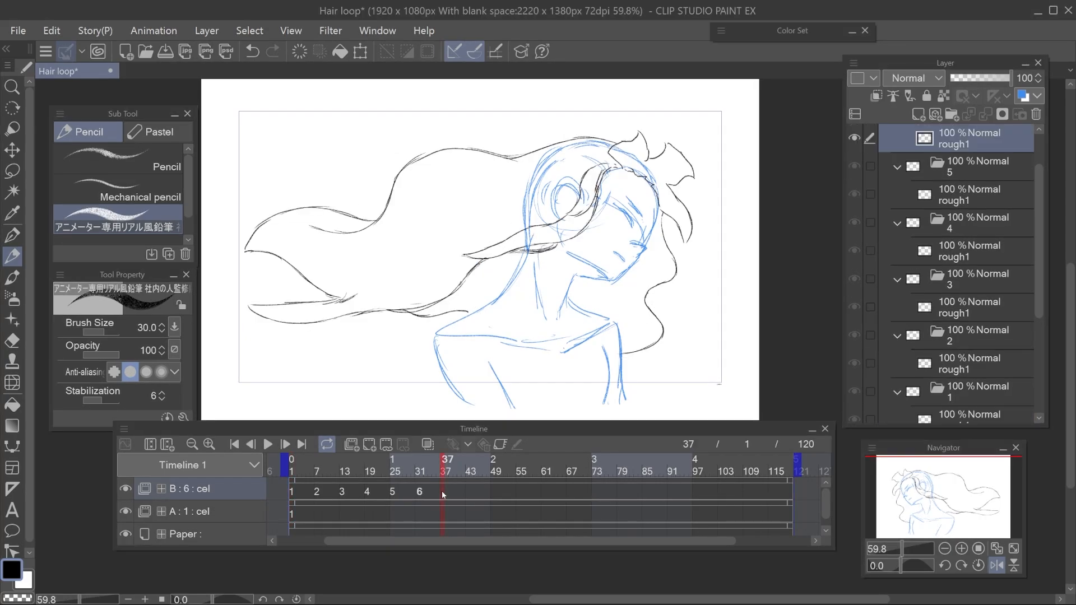
right_click(442, 489)
click(465, 174)
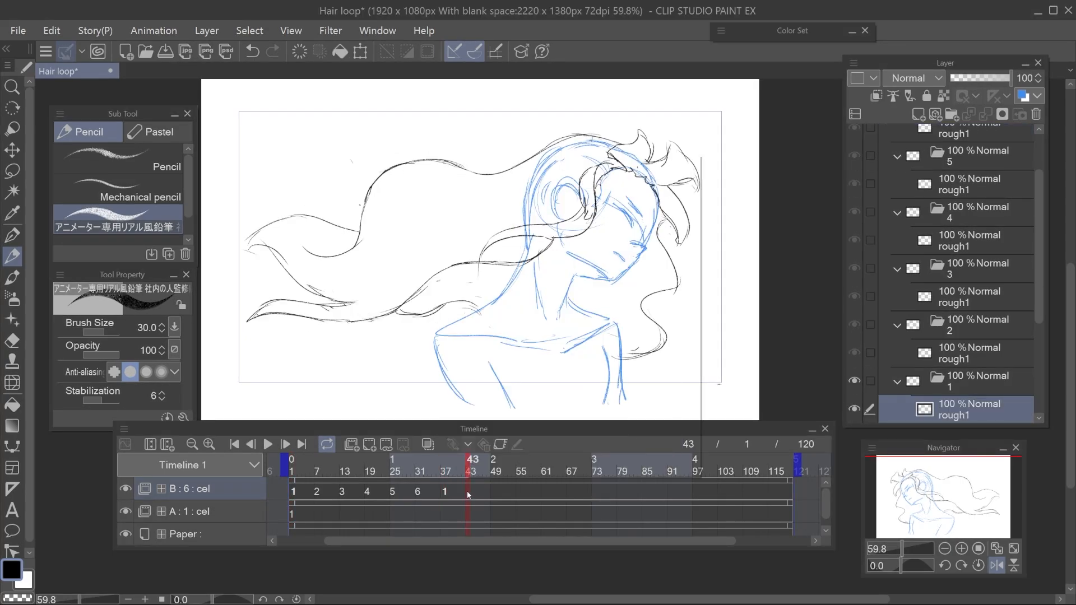
right_click(466, 489)
click(490, 194)
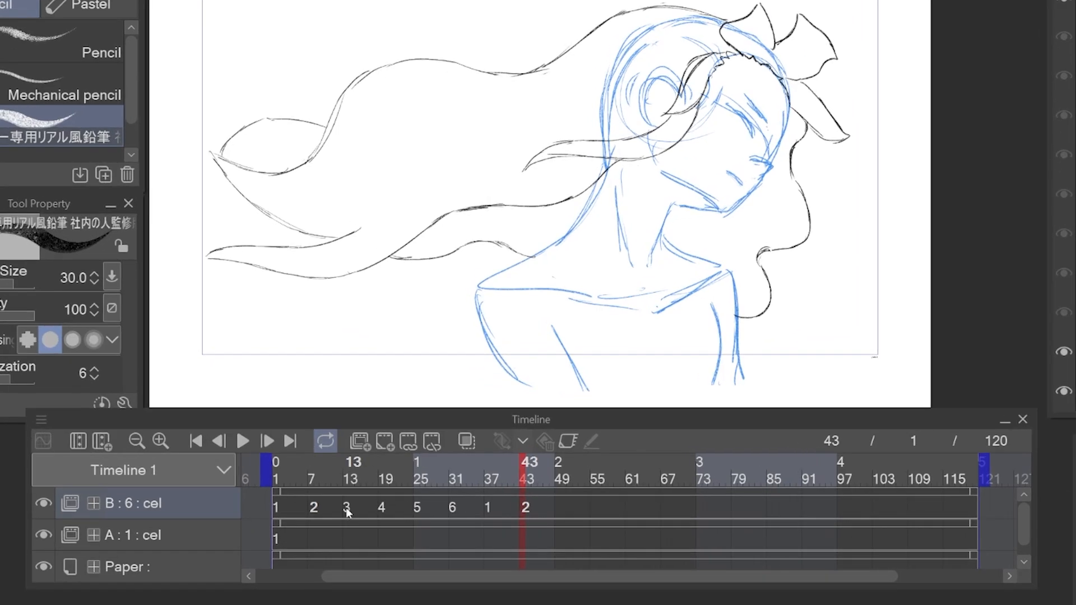
Step: Duplicate cel 3 from frame 13 to frame 49 on track B, and cels 4 to 6 to the frames starting at 55
click(343, 492)
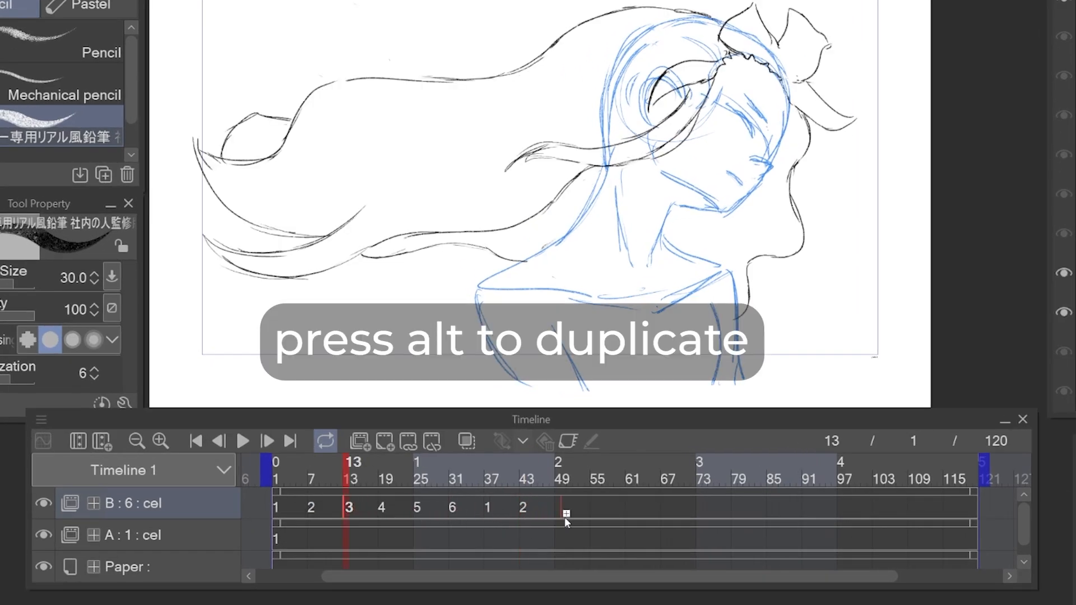
drag(566, 519, 557, 516)
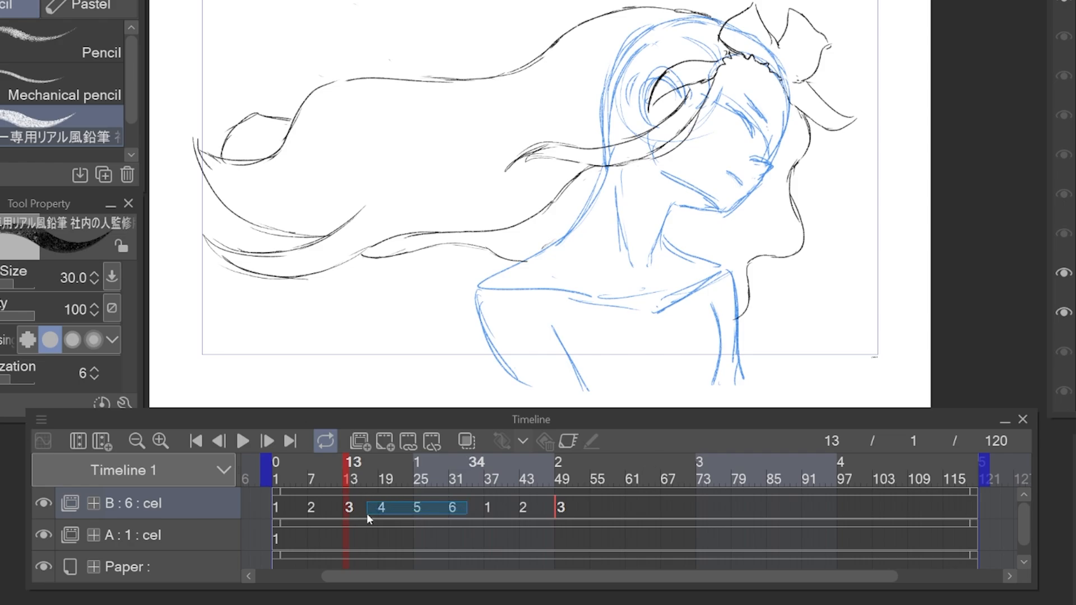
click(455, 510)
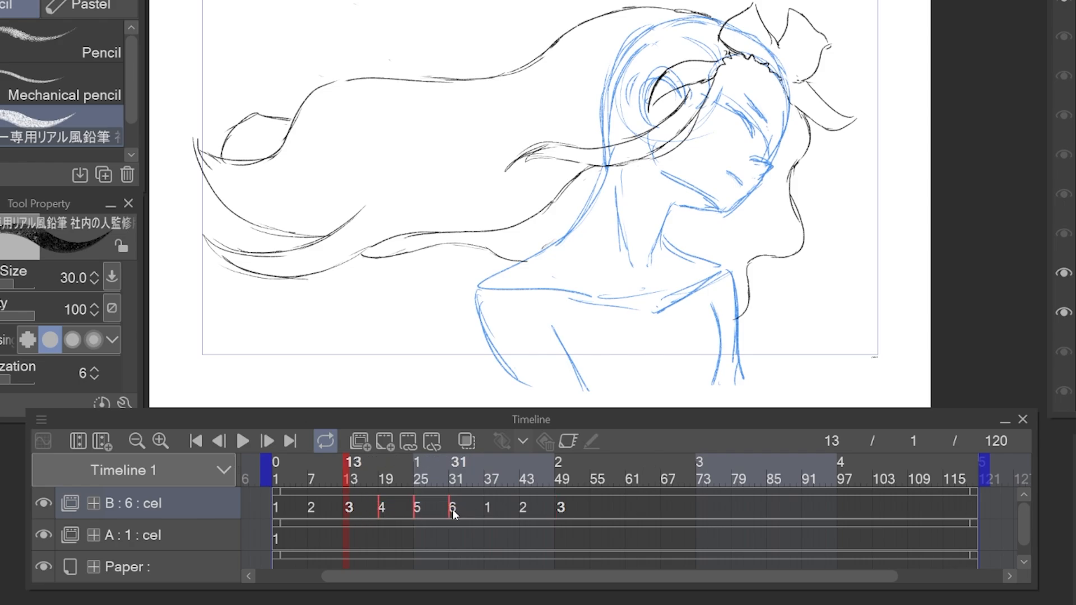
drag(453, 510, 666, 512)
Step: Repeat the hair cycle further along track B, with cels 1 to 6 starting at frame 73 and cels 1 and 2 at frames 109 and 115
drag(688, 512, 878, 515)
click(636, 511)
drag(577, 516, 520, 512)
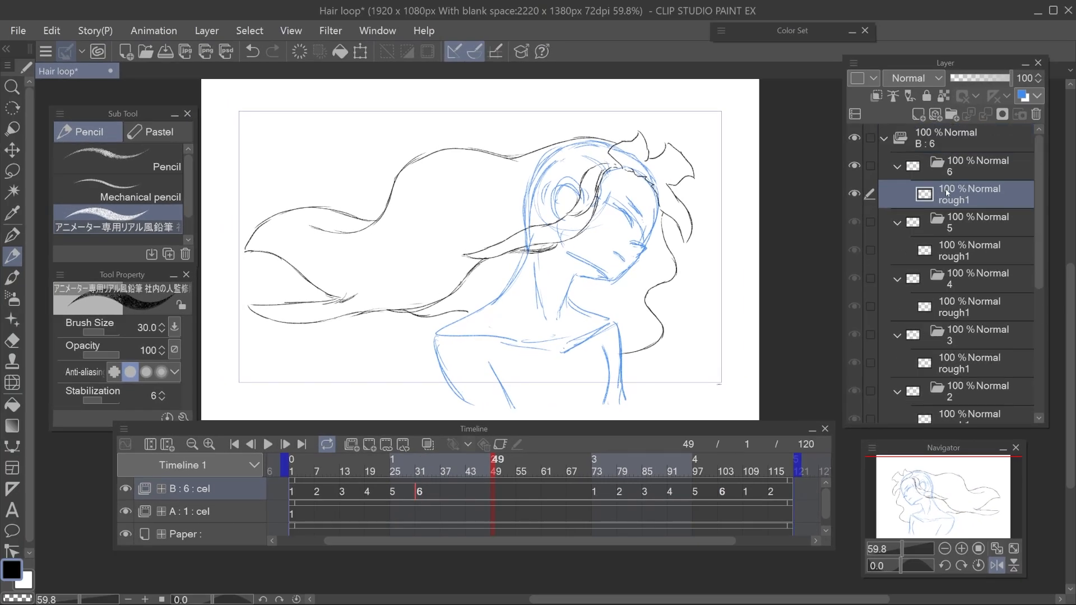
Step: Look through the cel folders of animation folder B down to cel folder 1
scroll(979, 292, down, 5)
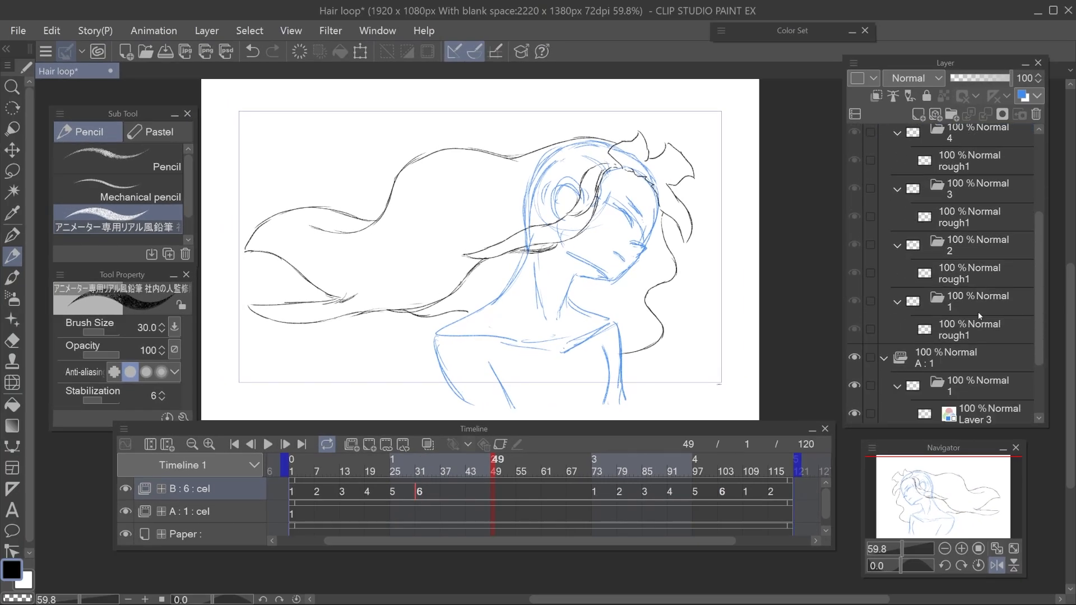
click(972, 308)
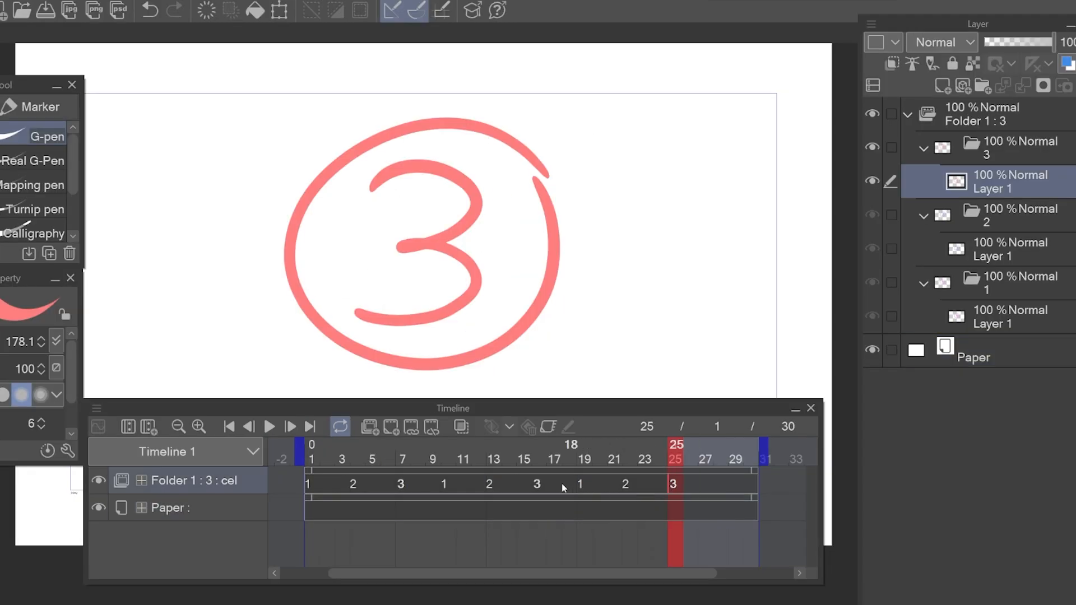
Step: Select the repeated instances of cels 3 and 1, and draw a black vertical stroke over the numeral on cel 1
click(539, 484)
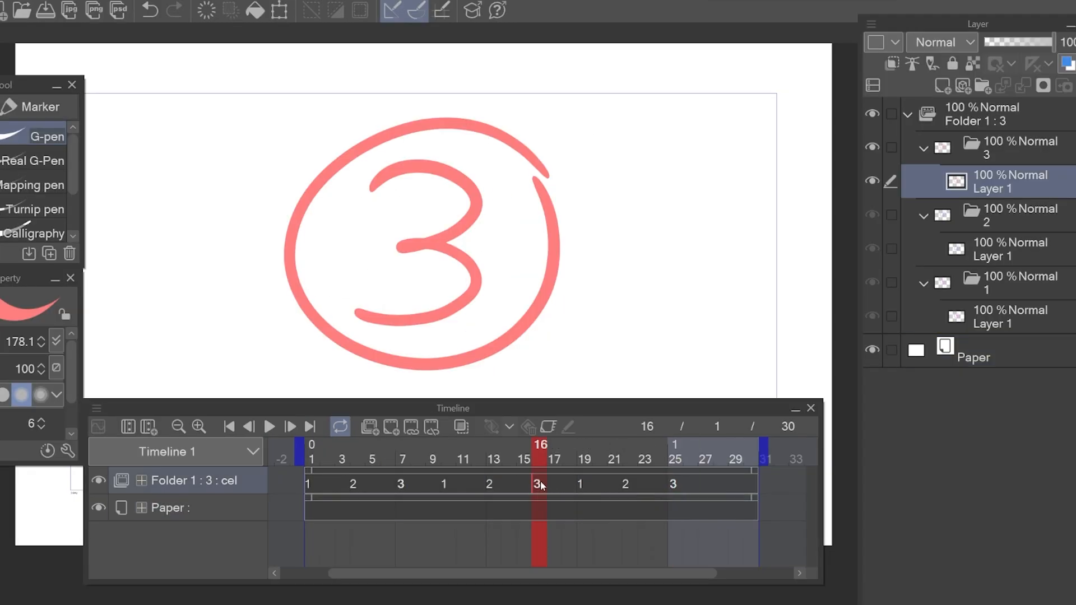
click(307, 485)
click(446, 486)
drag(453, 159, 442, 322)
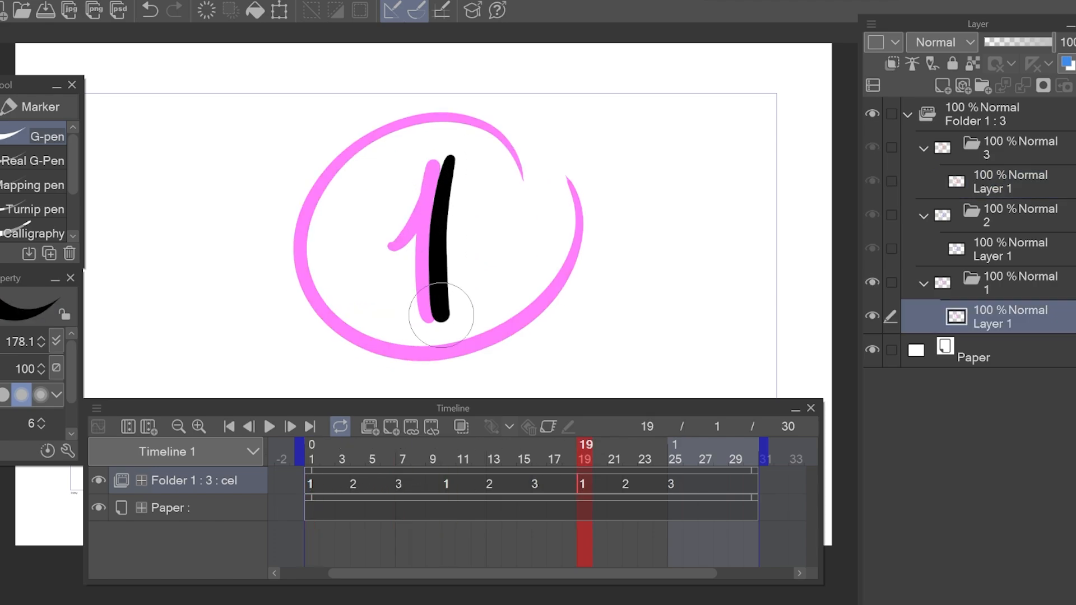
Step: Cross out cel 3 at frame 7, write a black 4 beside it, and scrub through its repeated instances
mouse_move(583, 448)
mouse_down()
mouse_move(311, 460)
mouse_move(402, 460)
mouse_up()
drag(540, 141, 295, 339)
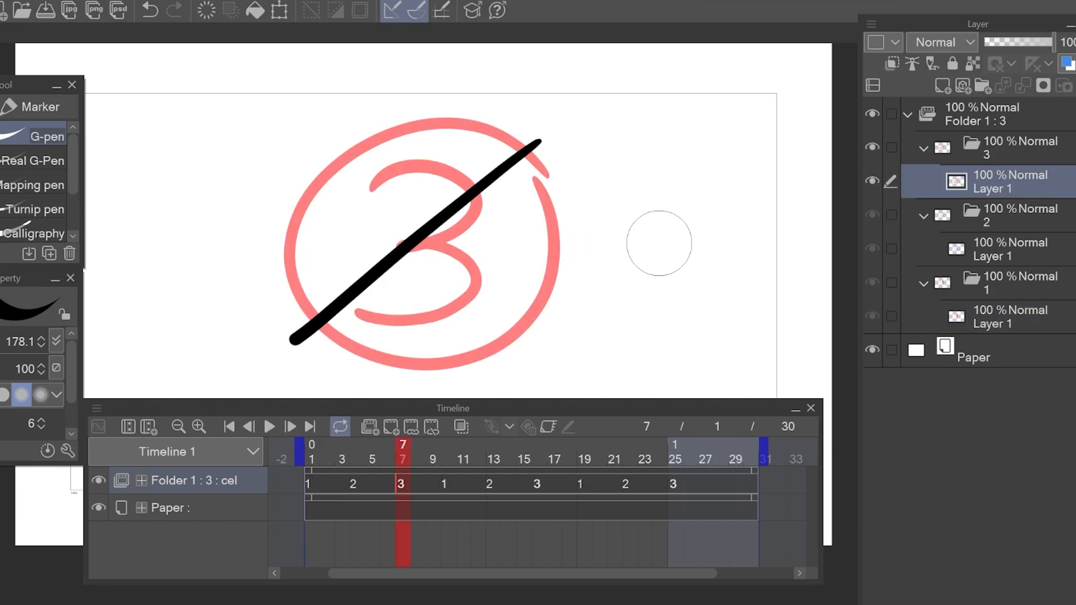
mouse_move(656, 247)
mouse_down()
mouse_move(626, 251)
mouse_move(638, 216)
mouse_move(676, 182)
mouse_move(654, 335)
mouse_up()
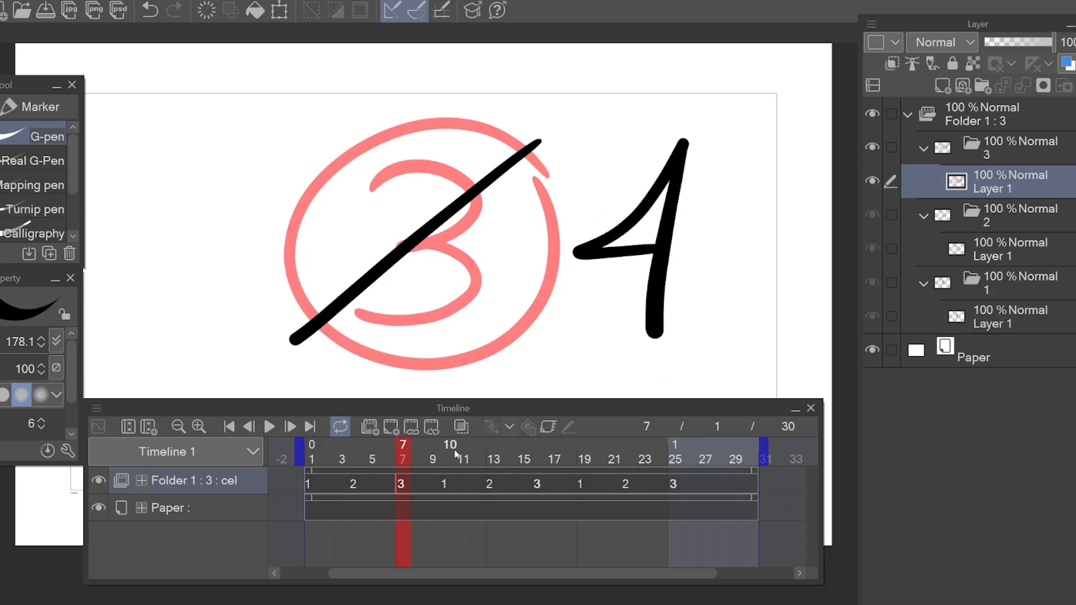
drag(451, 453, 709, 448)
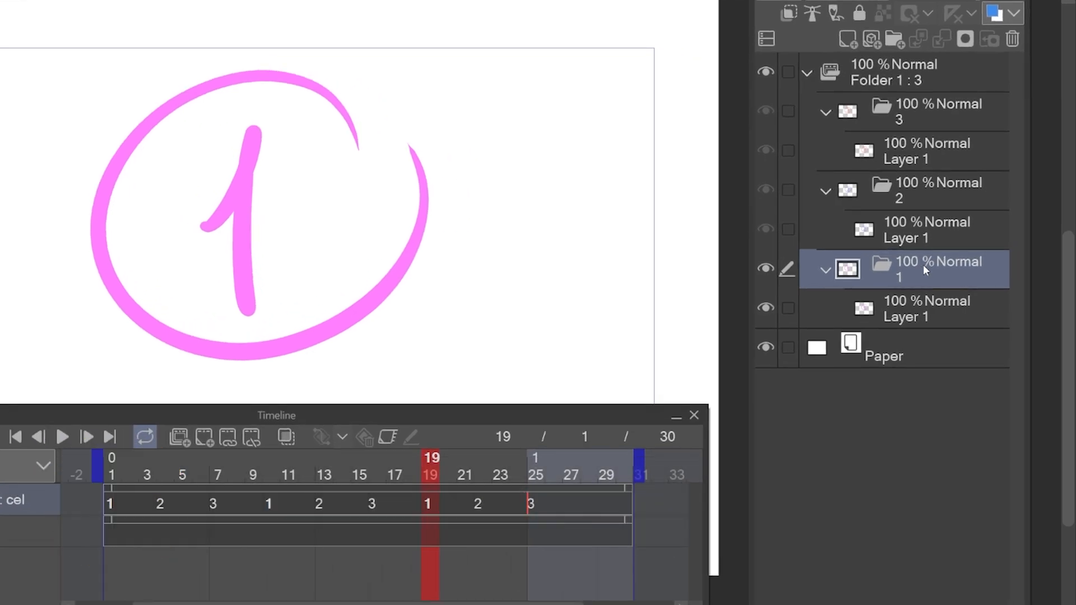
Step: Duplicate cel folder 1 and assign the copy, 1a, to frame 28 of the Folder 1 track
key(ctrl+v)
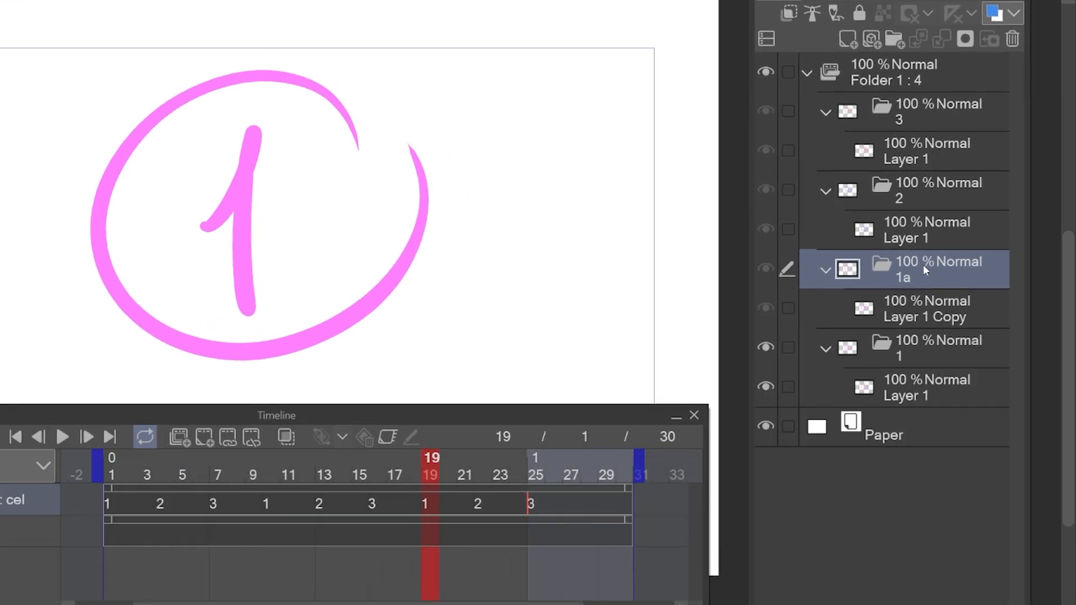
right_click(581, 501)
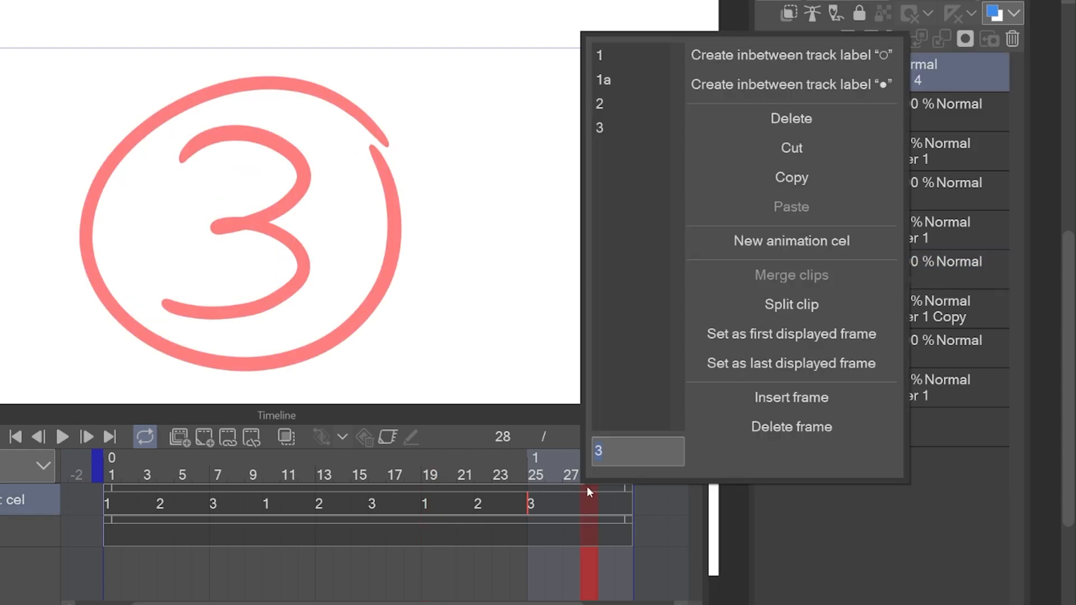
click(613, 85)
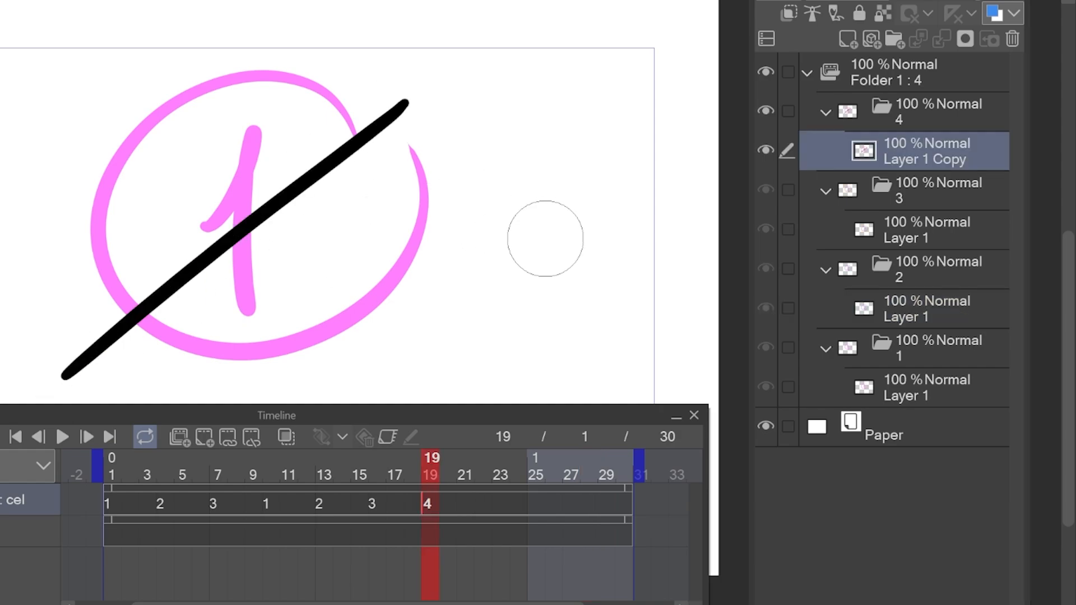
Step: Write a large black 4 beside the crossed-out 1 on cel 4 at frame 19
drag(552, 132, 535, 240)
drag(567, 112, 537, 326)
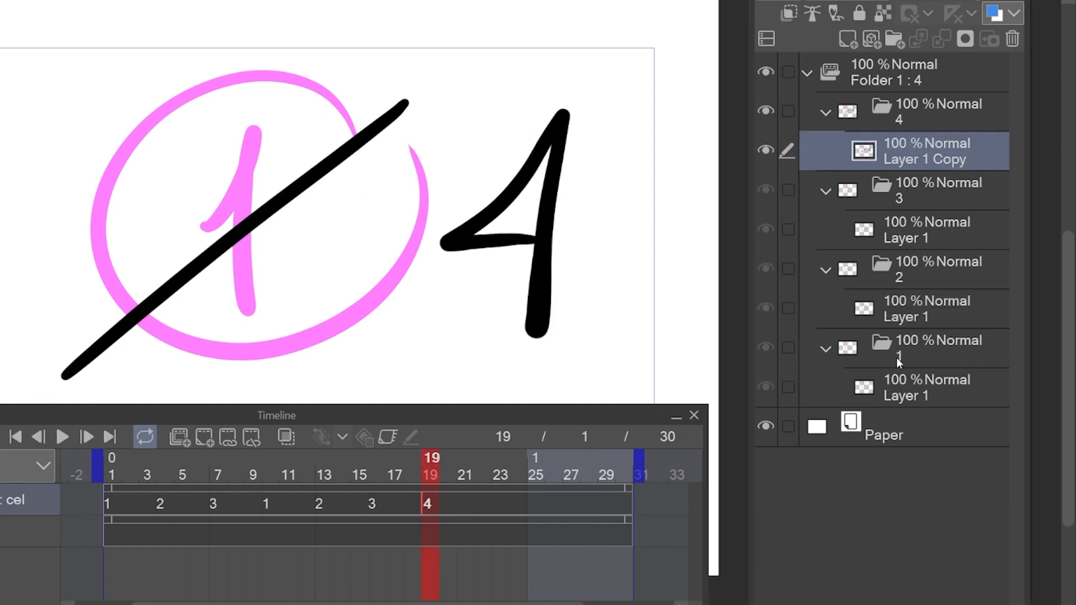
Step: Duplicate Layer 1 within cel folder 1
click(913, 388)
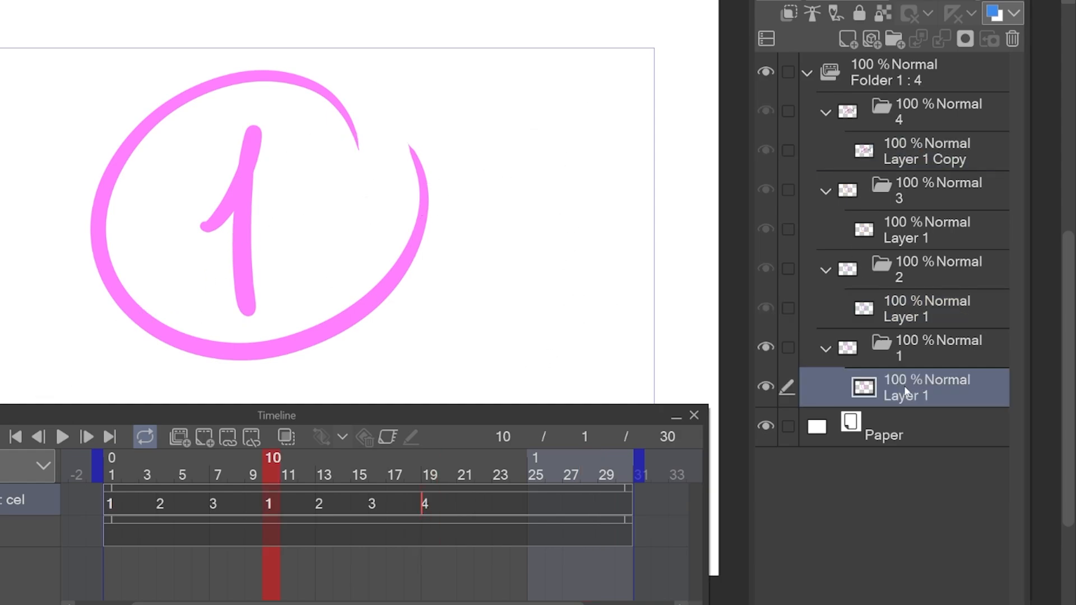
drag(900, 385, 917, 364)
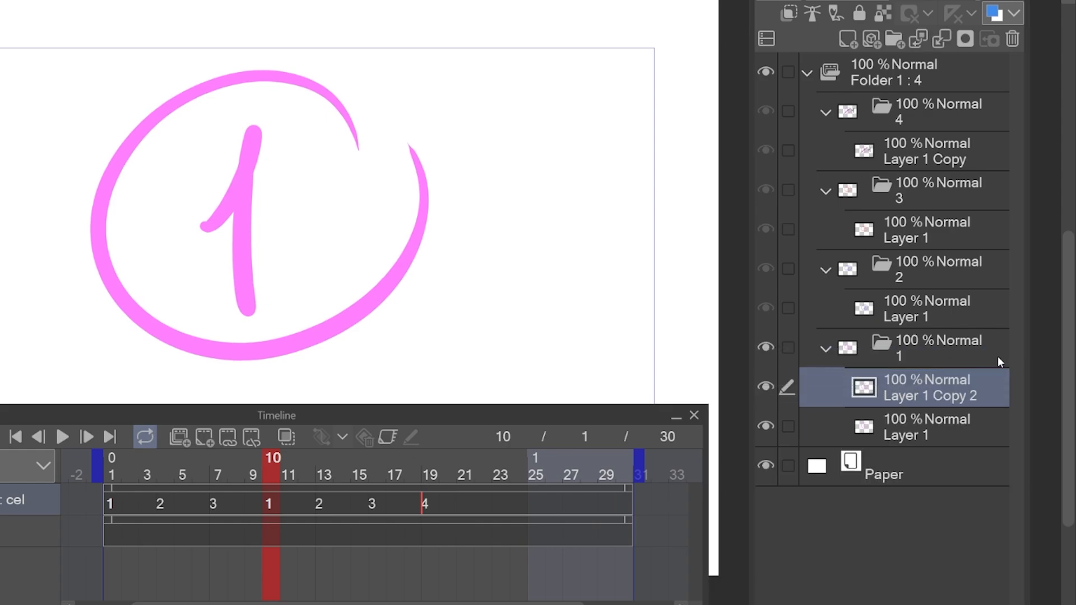
Step: Duplicate cel folder 1, place the copy 1a inside cel folder 2, and display frame 13
click(917, 349)
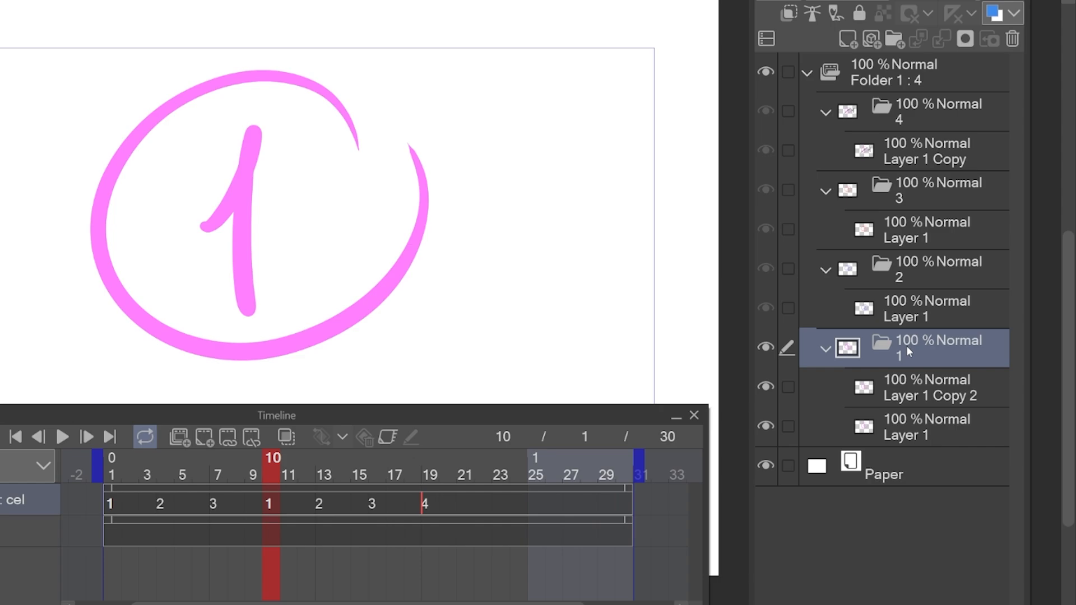
drag(906, 345, 914, 319)
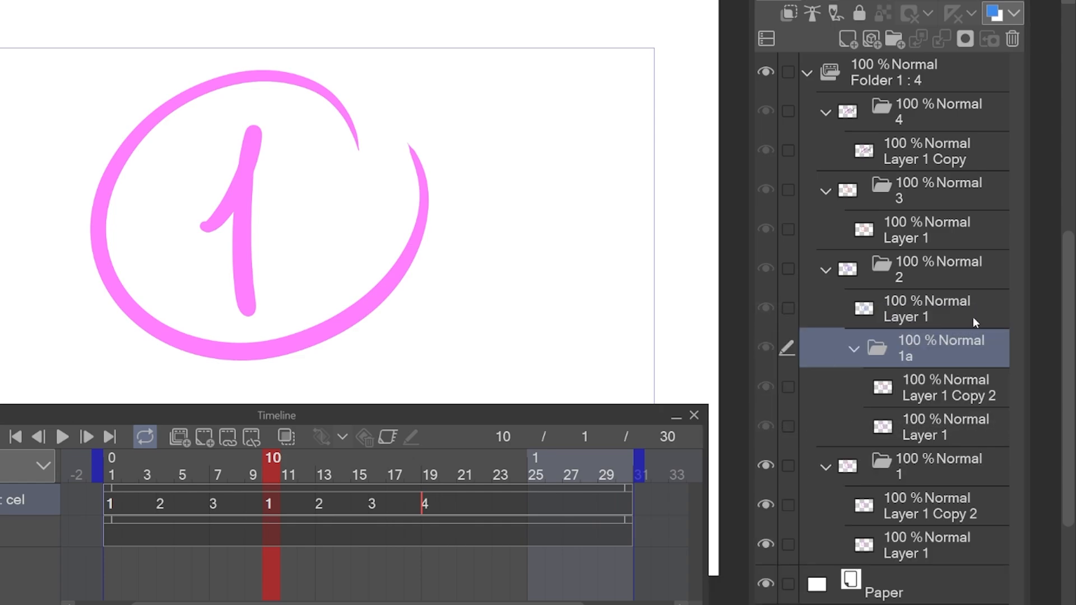
click(921, 348)
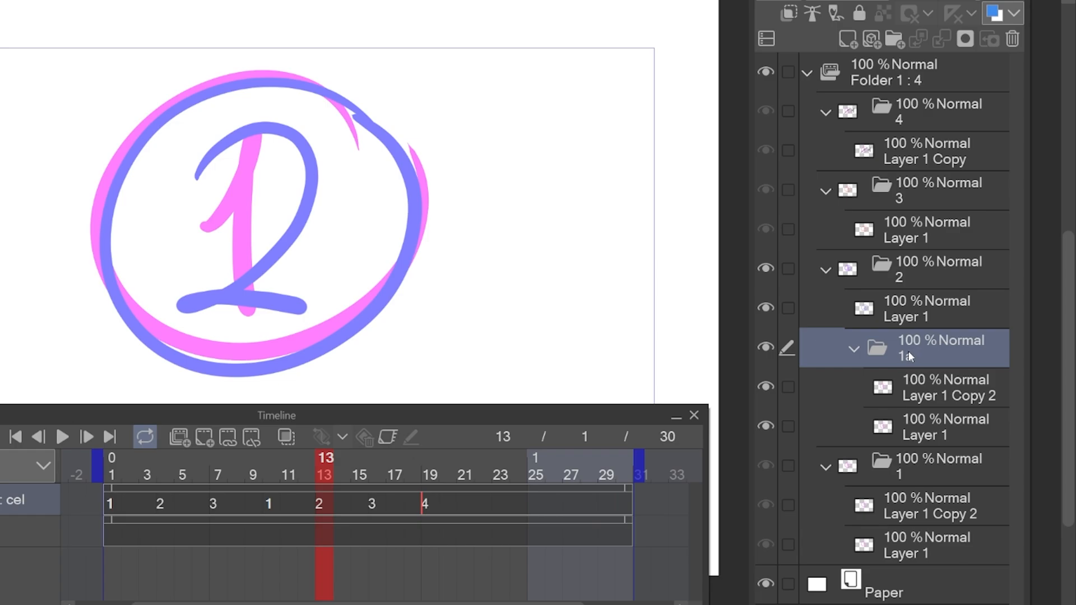
mouse_move(316, 470)
mouse_down()
mouse_move(307, 470)
mouse_move(320, 475)
mouse_up()
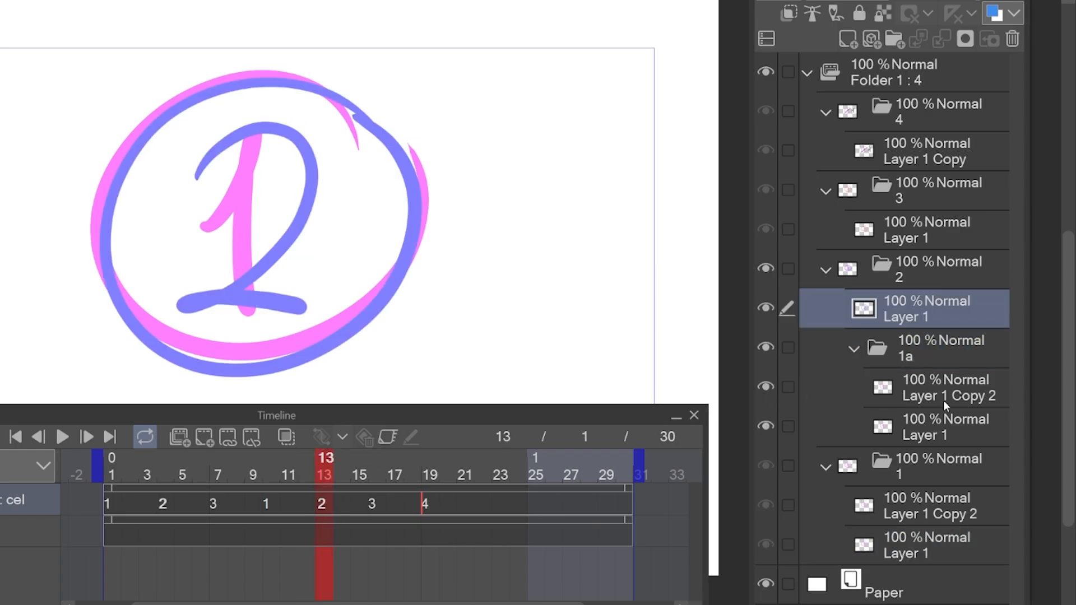
Step: Move folder 1a out of cel folder 2 and place it between cels 2 and 3
drag(897, 348, 931, 271)
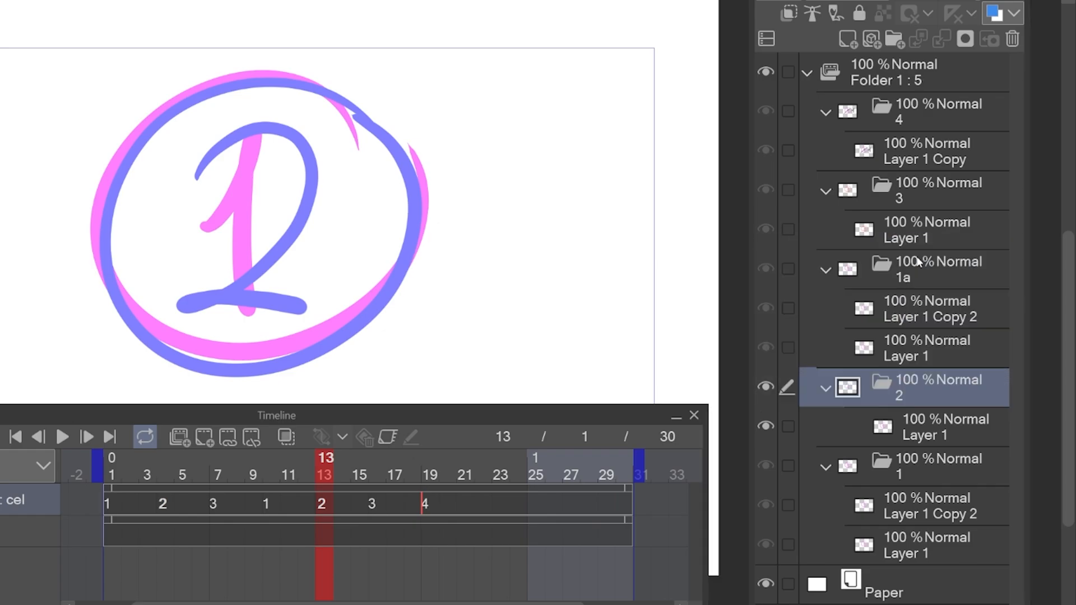
click(932, 277)
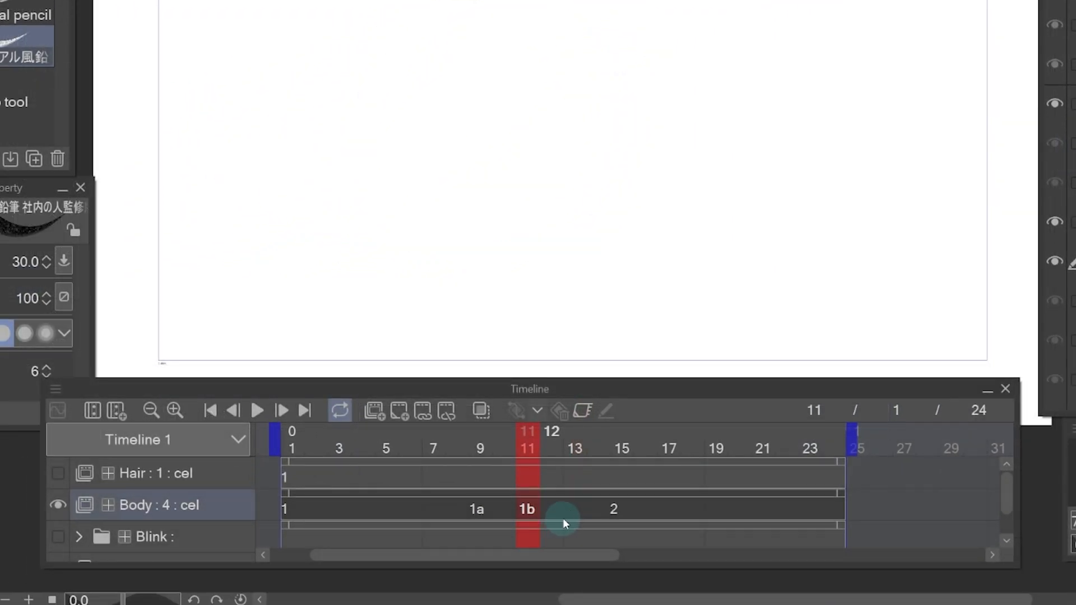
Step: Add new animation cels to the Body track at frames 6, 19, 17 and 16
drag(563, 517, 445, 513)
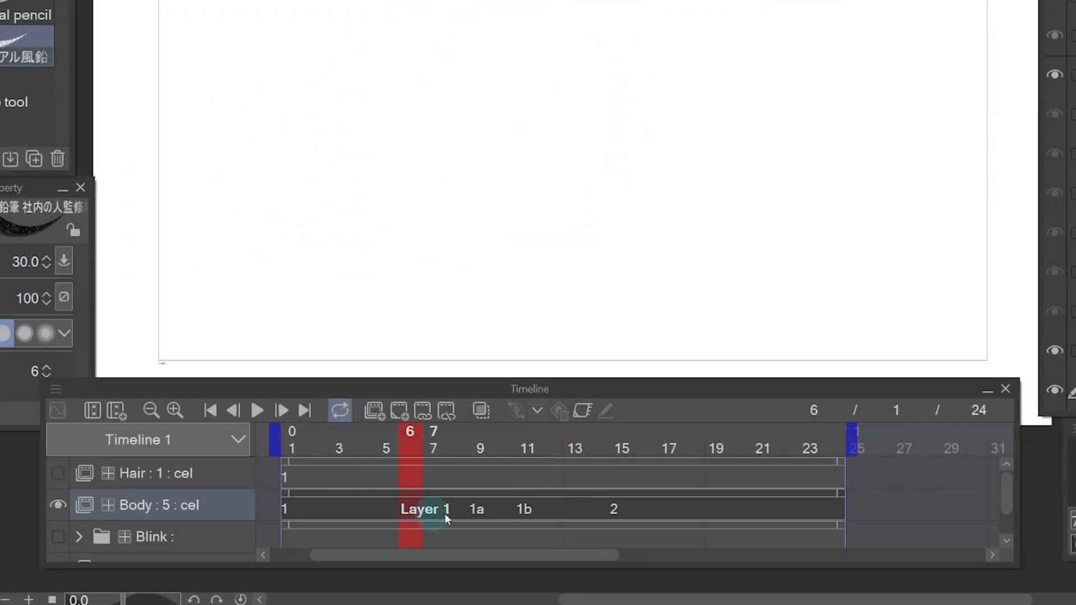
click(668, 516)
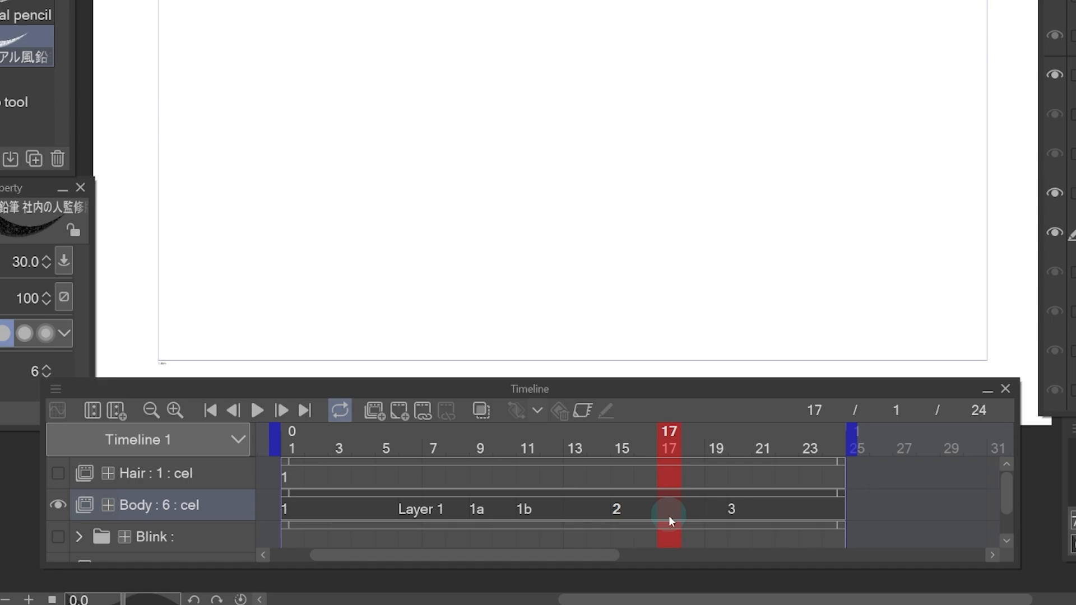
key(ctrl+shift+n)
click(646, 517)
key(ctrl+shift+n)
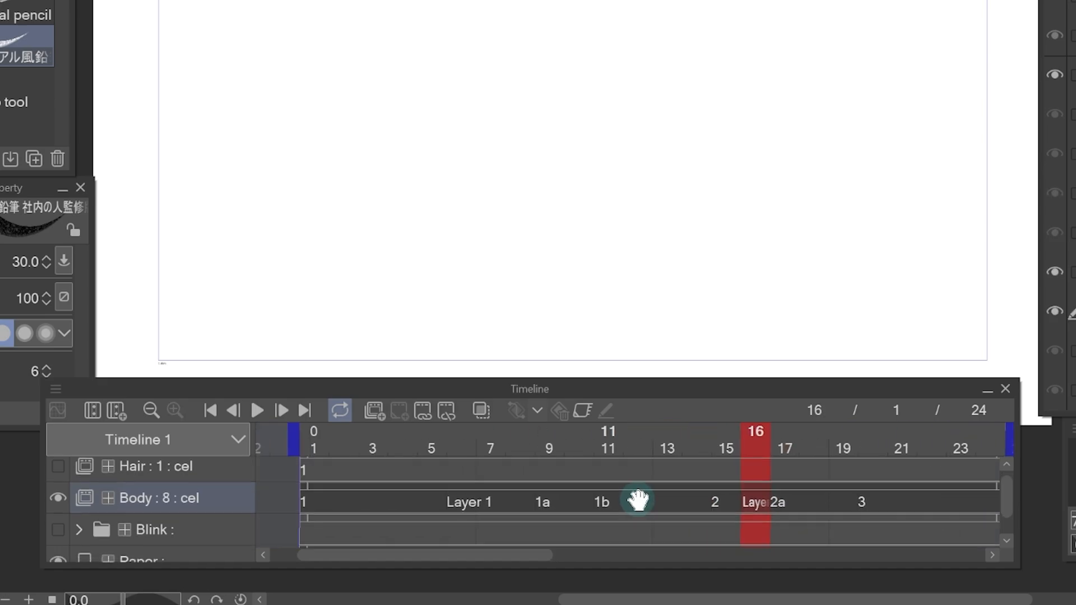
drag(637, 499, 622, 505)
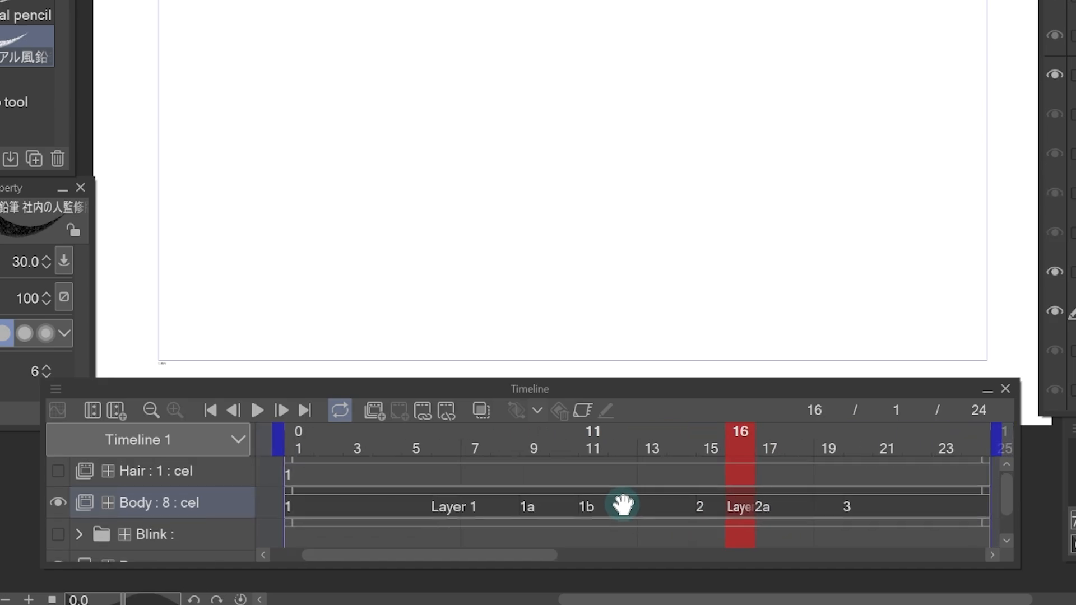
Step: Rename the Body track's cels in timeline order
right_click(187, 506)
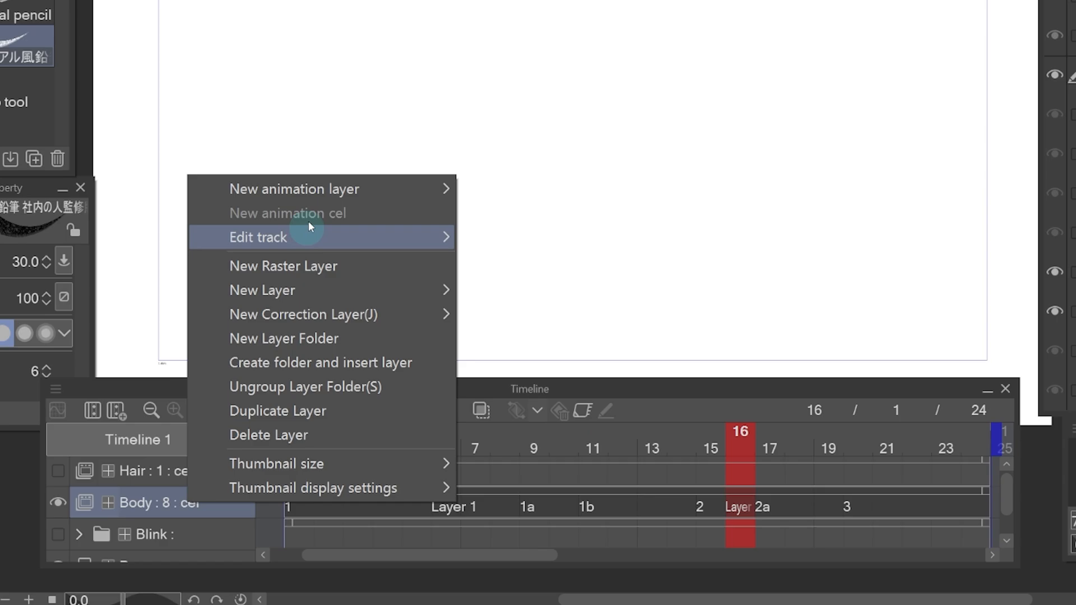
mouse_move(309, 238)
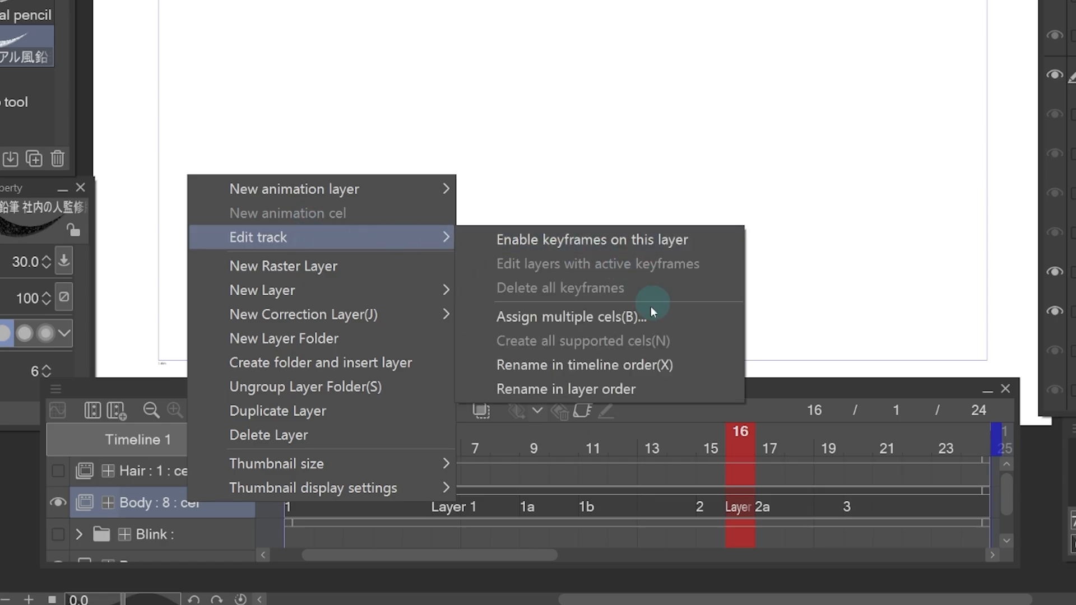
click(658, 363)
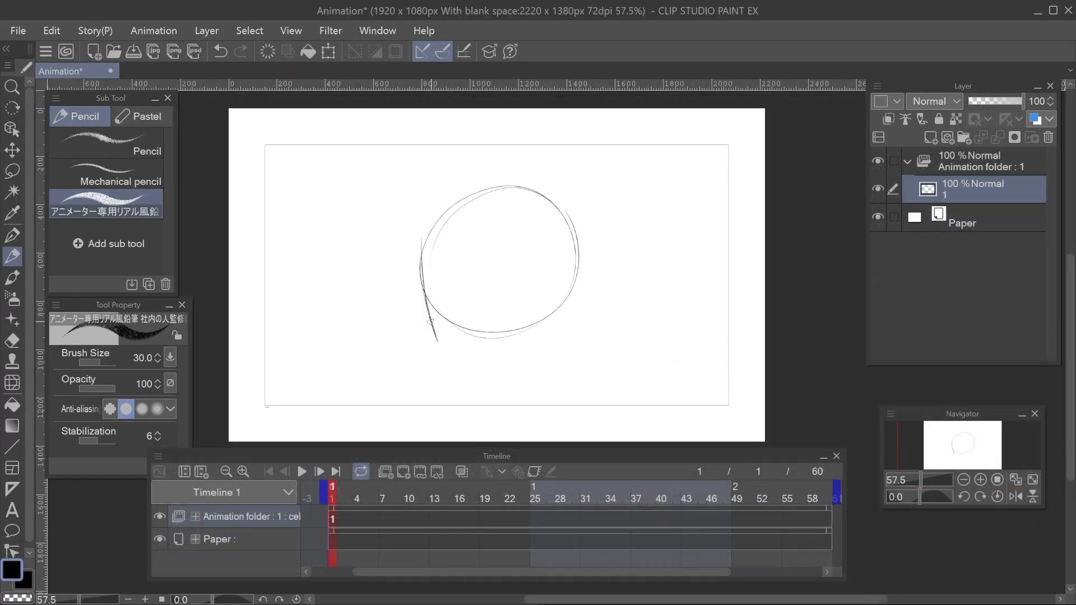
Step: Sketch the jaw, ear, guidelines and facial features around the head circle on cel 1
drag(429, 319, 461, 359)
drag(563, 282, 577, 277)
drag(584, 280, 556, 325)
drag(556, 316, 548, 333)
drag(541, 334, 489, 361)
drag(474, 218, 470, 359)
drag(427, 288, 551, 289)
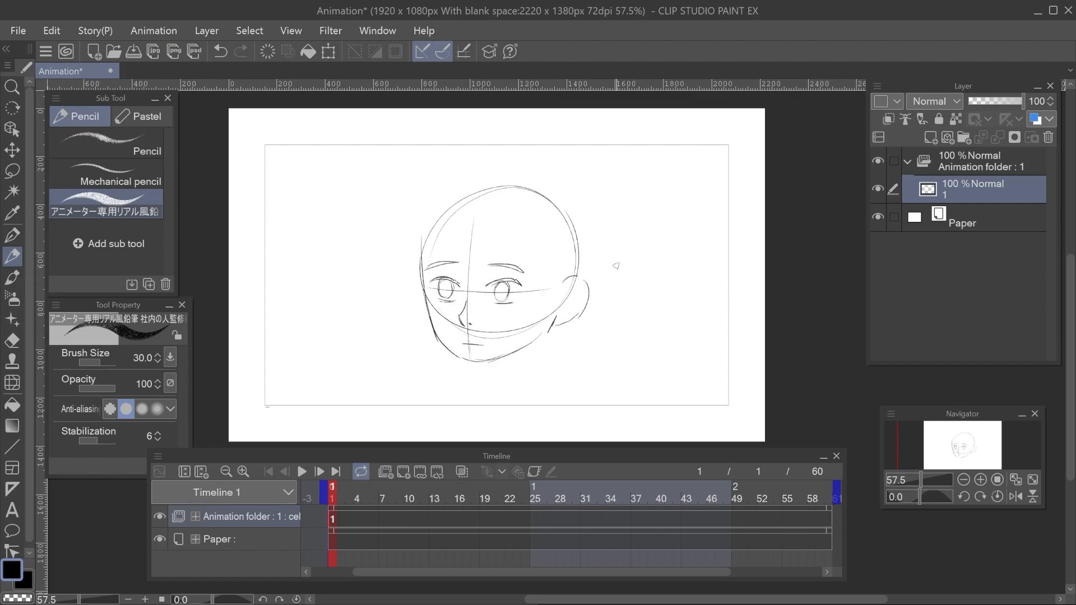
Step: Sketch the wavy shoulder-length hair with fringe, plus the neck and shoulders, around the face on cel 1
drag(404, 216, 464, 187)
drag(469, 182, 577, 216)
drag(581, 224, 586, 280)
drag(465, 213, 420, 275)
mouse_move(489, 213)
mouse_down()
mouse_move(475, 263)
mouse_move(524, 268)
mouse_up()
drag(528, 230, 548, 291)
drag(547, 245, 555, 302)
drag(482, 362, 481, 406)
drag(592, 311, 613, 354)
drag(602, 358, 616, 380)
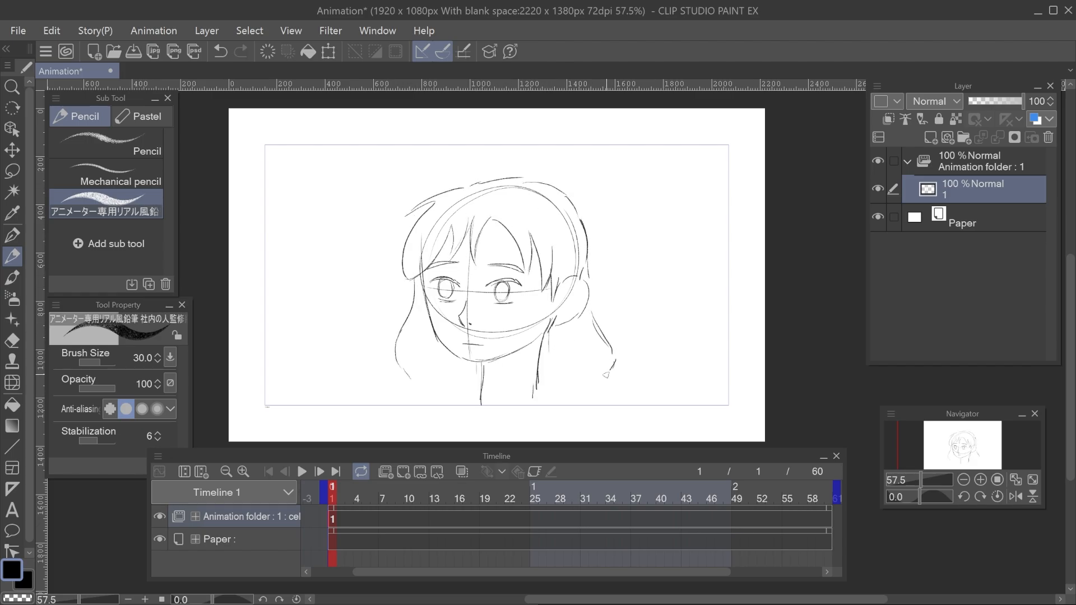
drag(589, 263, 619, 385)
mouse_move(442, 370)
mouse_down()
mouse_move(406, 407)
mouse_move(482, 381)
mouse_up()
drag(559, 401, 586, 371)
drag(589, 392, 610, 368)
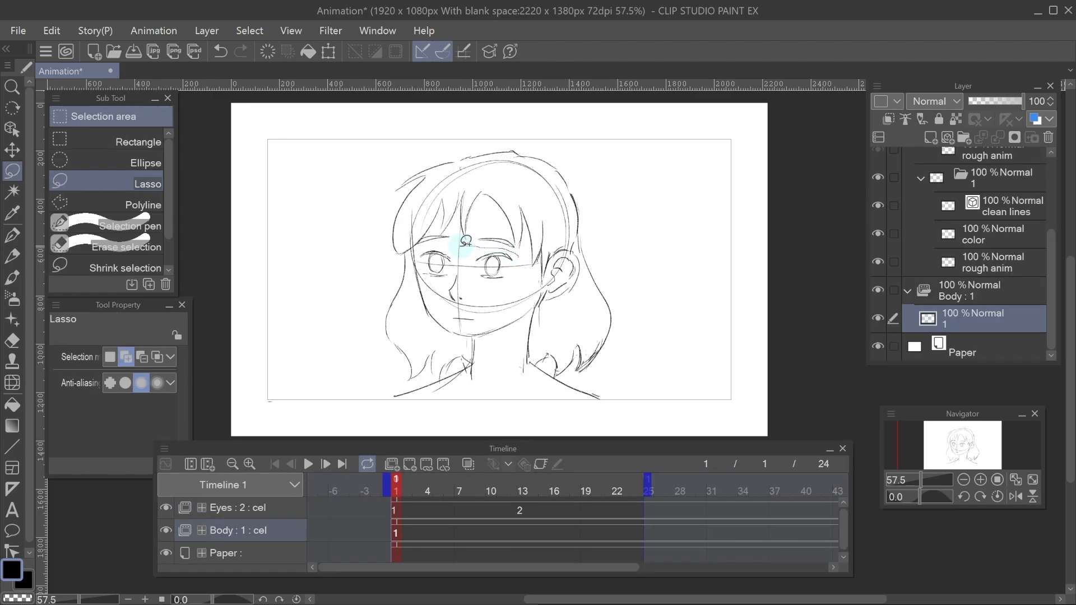
Step: Cut the lassoed eyes out of Body cel 1 and switch to the rough anim layer in Eyes cel 1
mouse_move(465, 241)
mouse_down()
mouse_move(479, 288)
mouse_move(544, 266)
mouse_up()
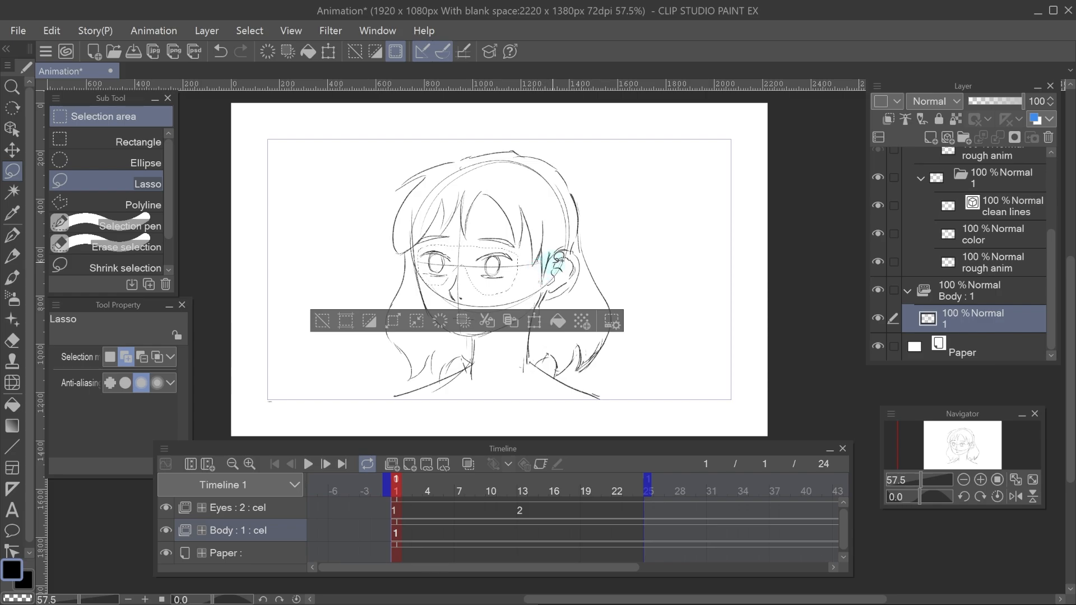
click(992, 233)
click(1003, 177)
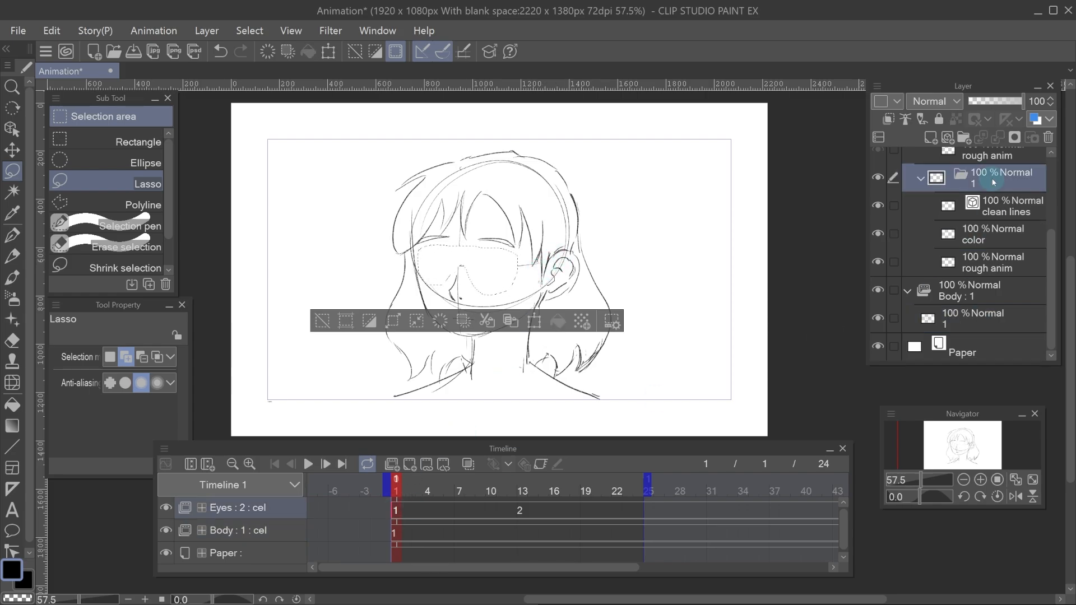
click(991, 262)
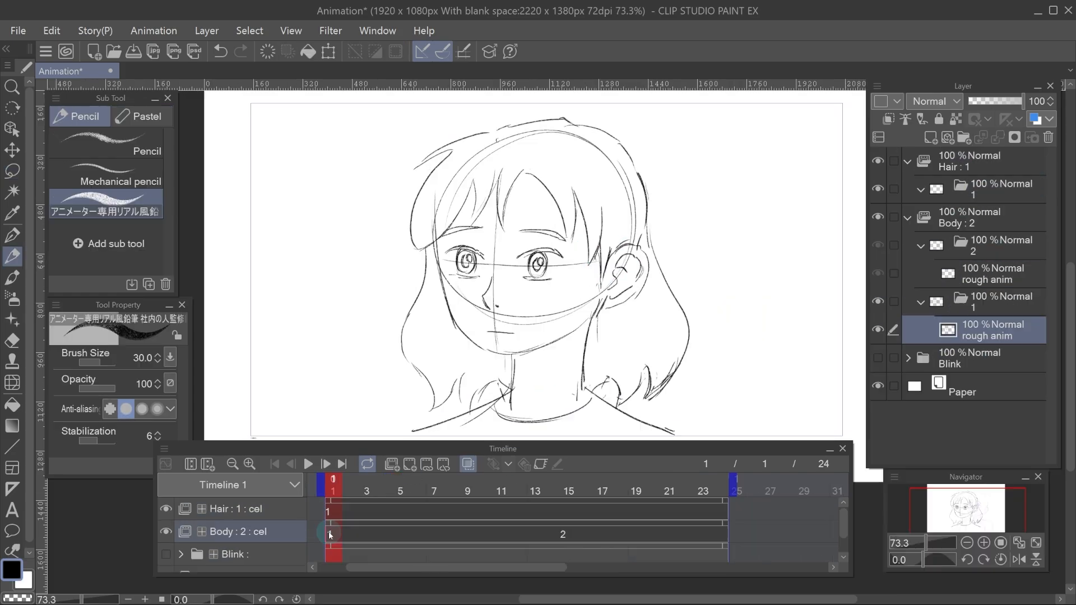
Step: Lasso the hair on Body cel 1's rough anim layer and move it into Hair cel 1 by cutting and pasting
key(m)
mouse_move(598, 370)
mouse_down()
mouse_move(648, 409)
mouse_move(431, 254)
mouse_move(638, 315)
mouse_move(596, 353)
mouse_up()
mouse_move(620, 242)
mouse_down()
mouse_move(513, 218)
mouse_move(442, 241)
mouse_move(454, 154)
mouse_move(628, 246)
mouse_up()
mouse_move(447, 210)
mouse_down()
mouse_move(624, 195)
mouse_move(626, 239)
mouse_up()
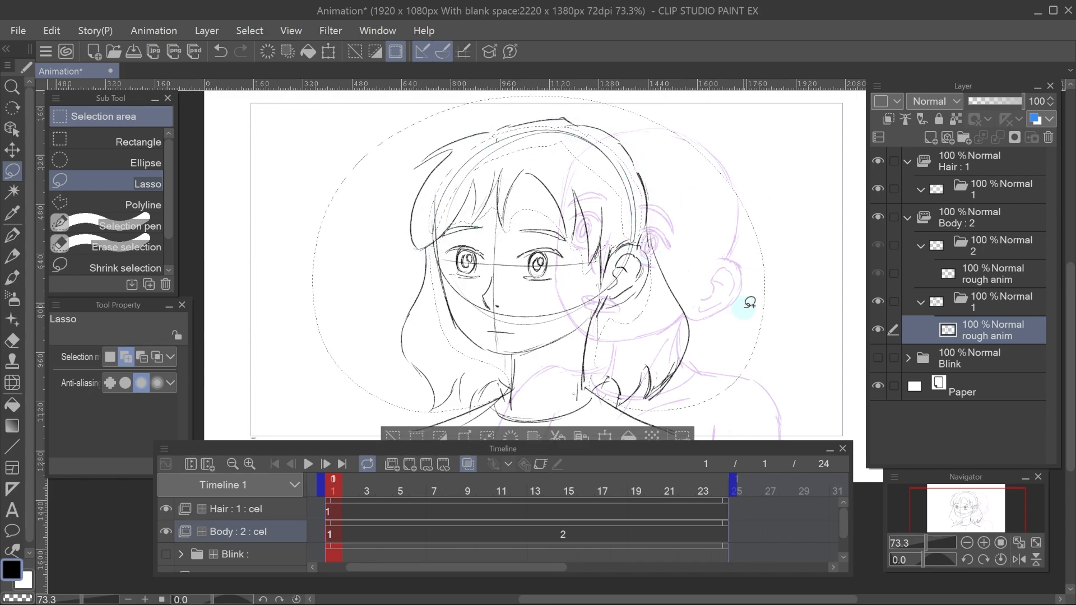
key(ctrl+x)
click(978, 190)
key(ctrl+v)
Step: Step through frames 16, 13 and 17 to compare the separated hair with the Body track's cels
click(587, 492)
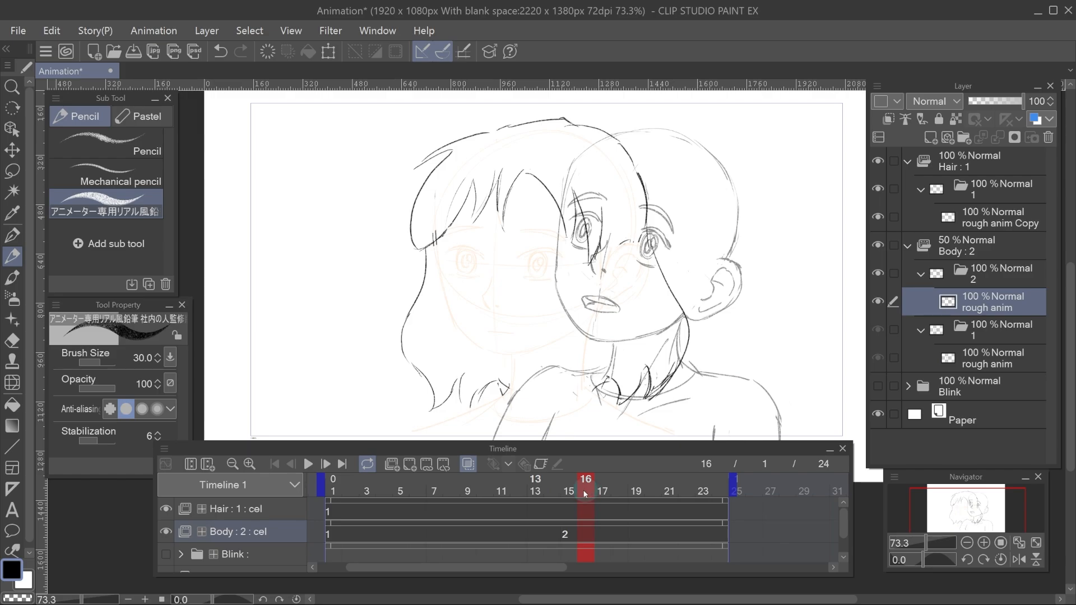
click(535, 490)
click(603, 490)
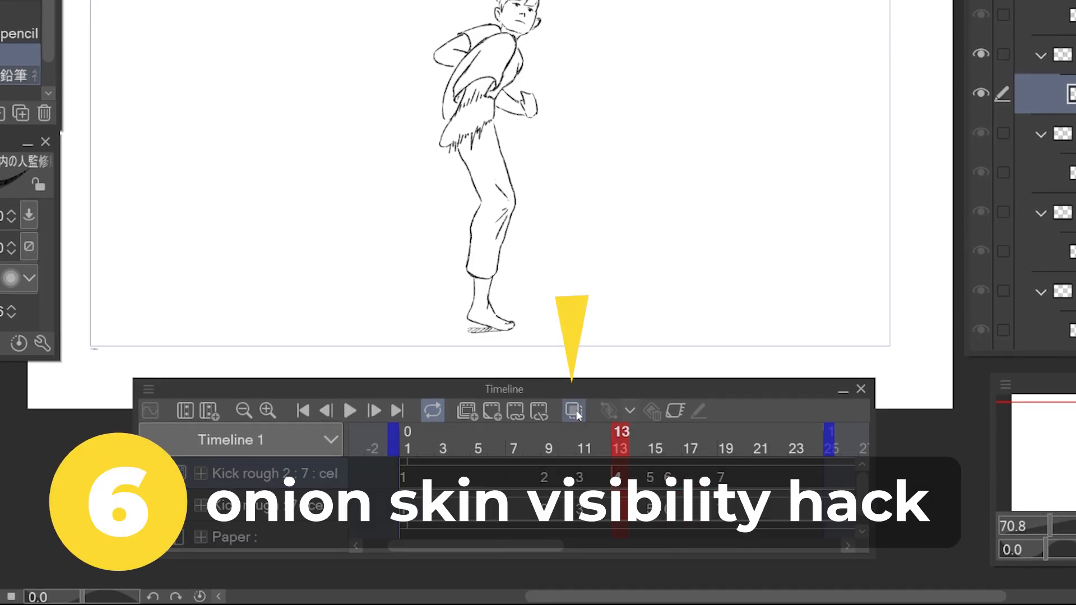
Step: Enable onion skin for the Kick rough 2 animation and open the onion skin settings
click(574, 412)
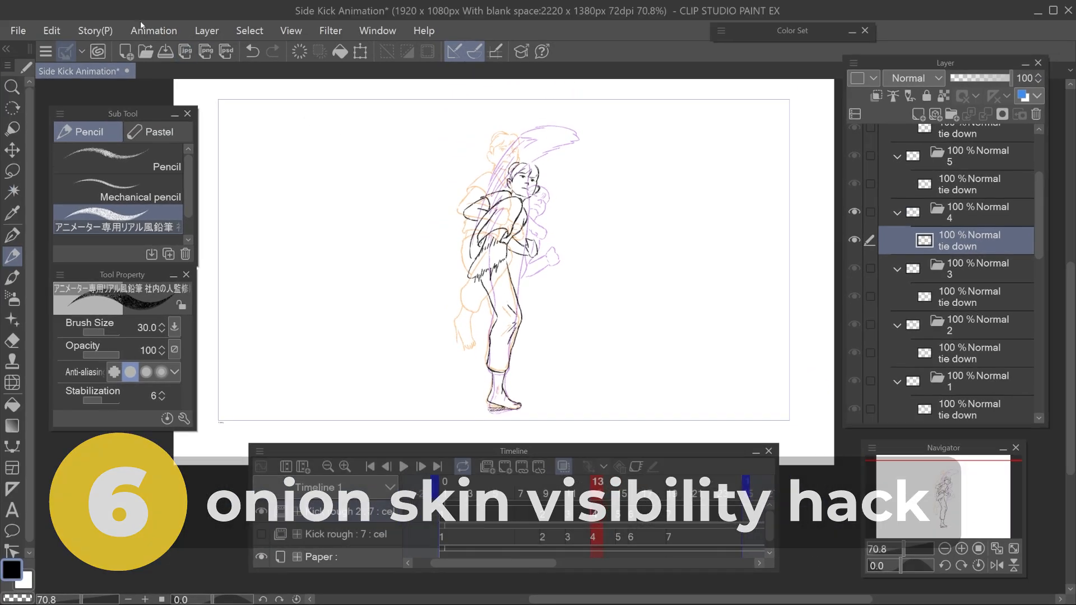
click(153, 30)
mouse_move(270, 216)
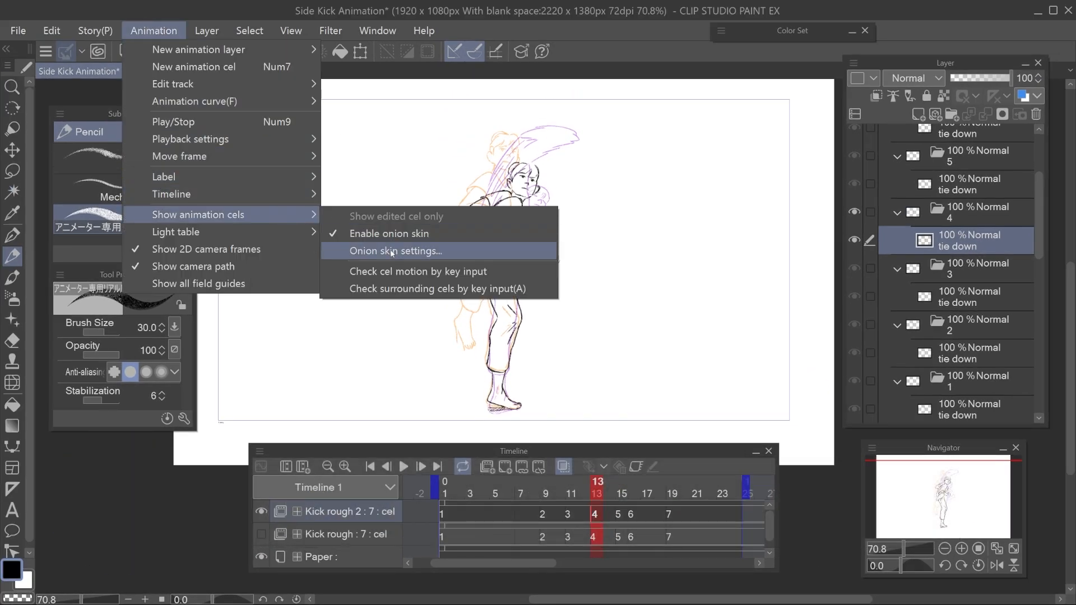
click(391, 252)
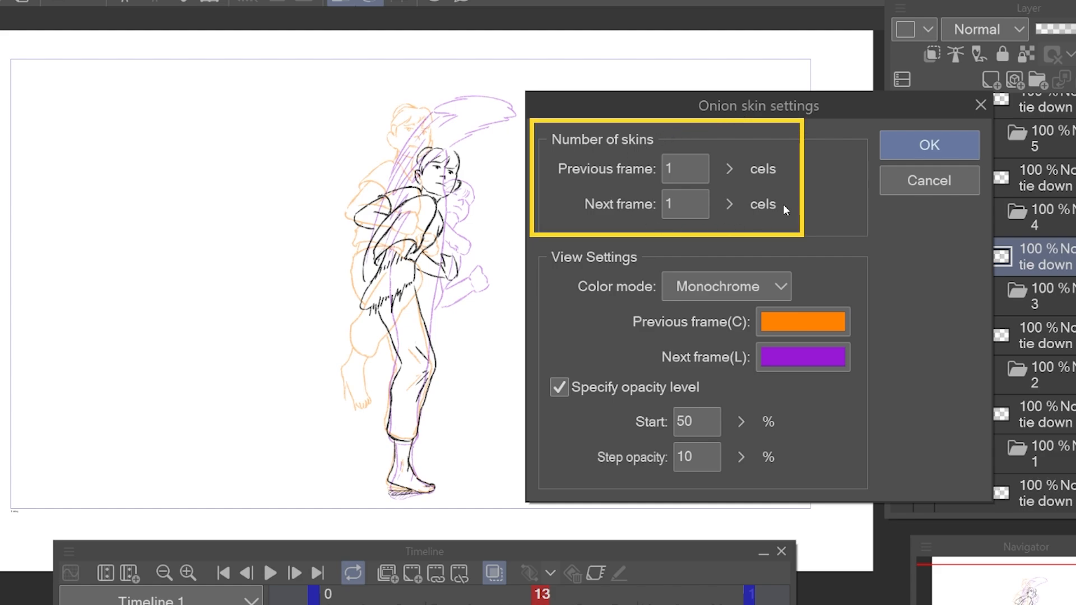
Step: Set the onion skins to 3 previous and 3 next cels with a step opacity of 20%
click(732, 164)
click(751, 130)
click(751, 130)
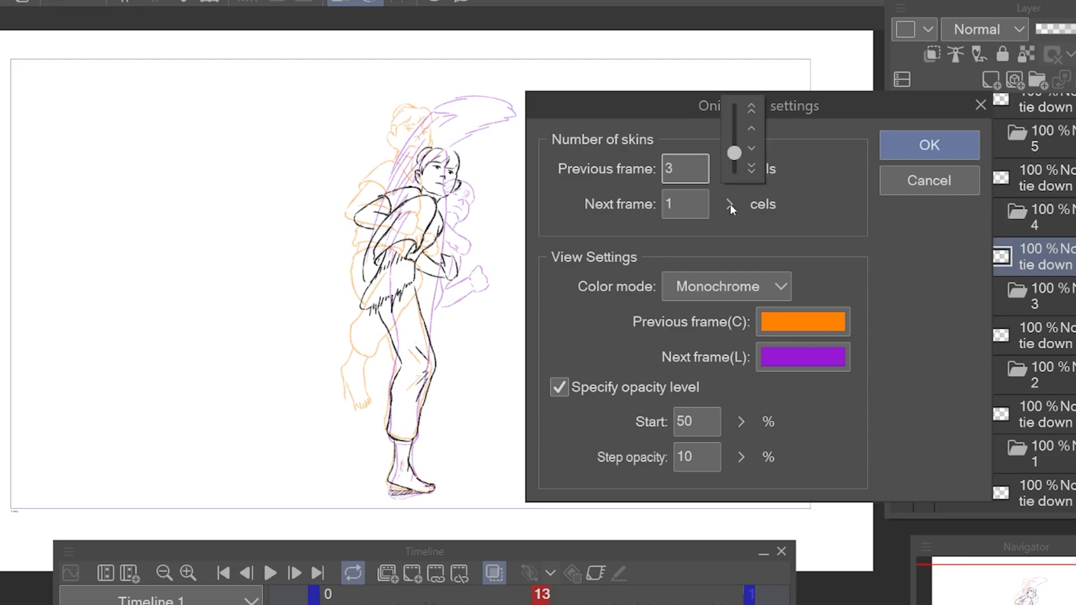
click(731, 203)
click(728, 204)
click(750, 167)
click(749, 167)
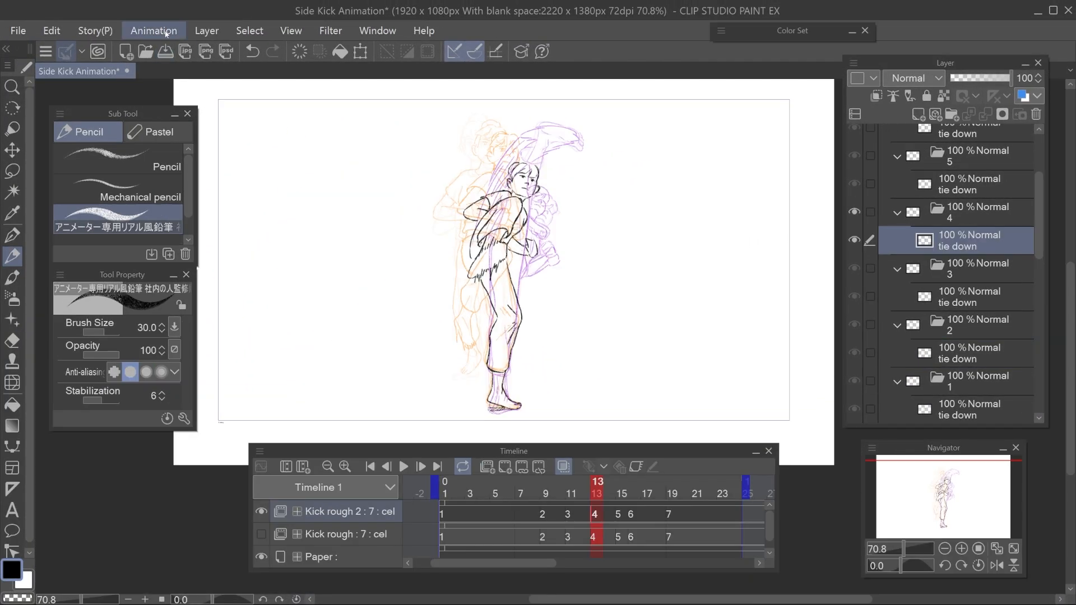
Step: Try 1 previous cel in the onion skin settings, restore it to 3, and apply
click(154, 30)
mouse_move(213, 215)
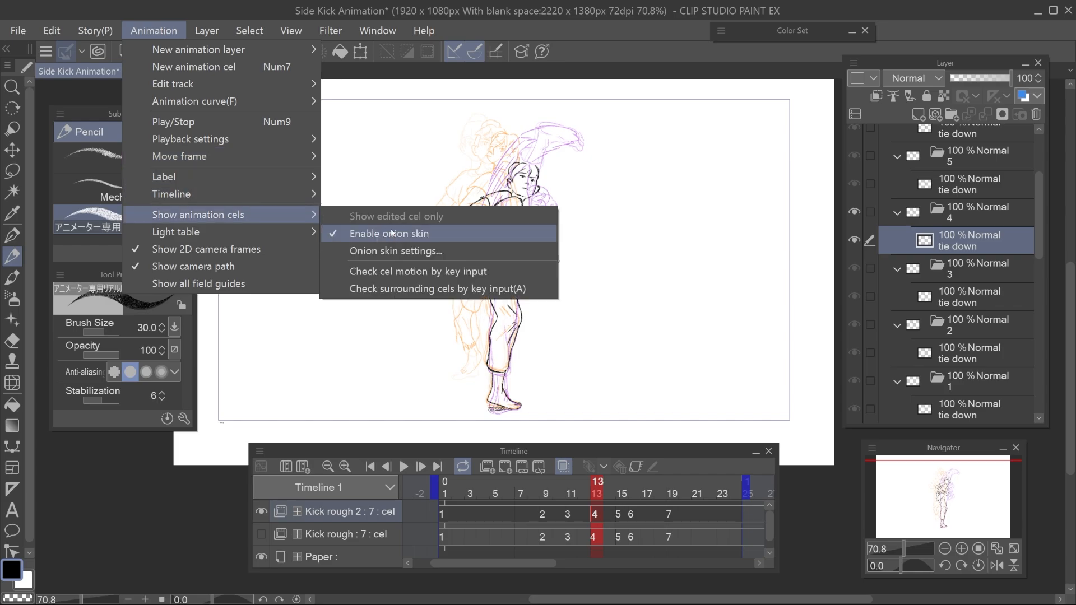
click(393, 250)
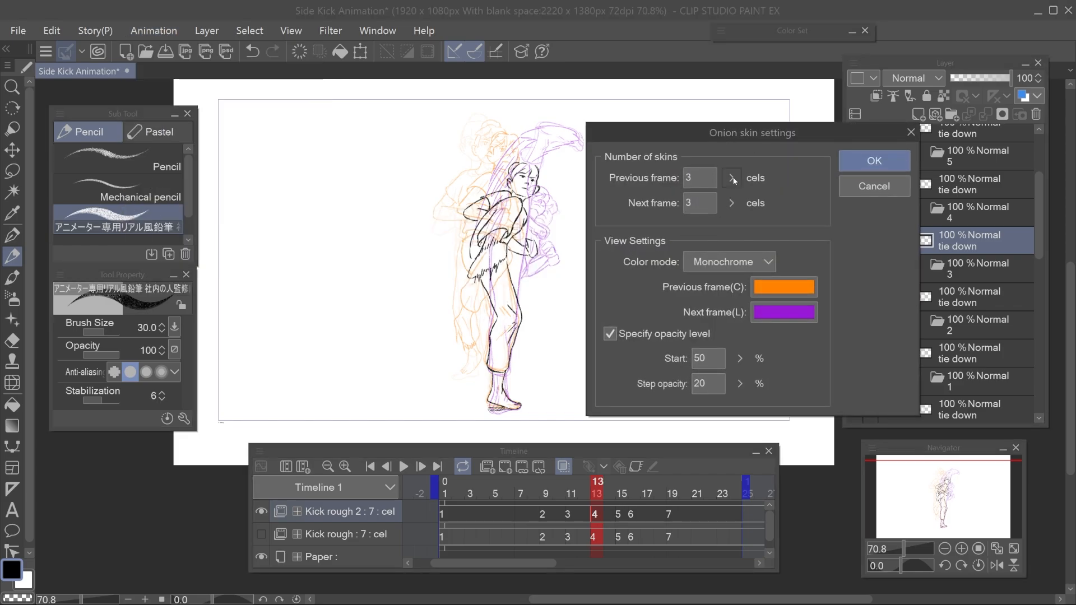
click(732, 177)
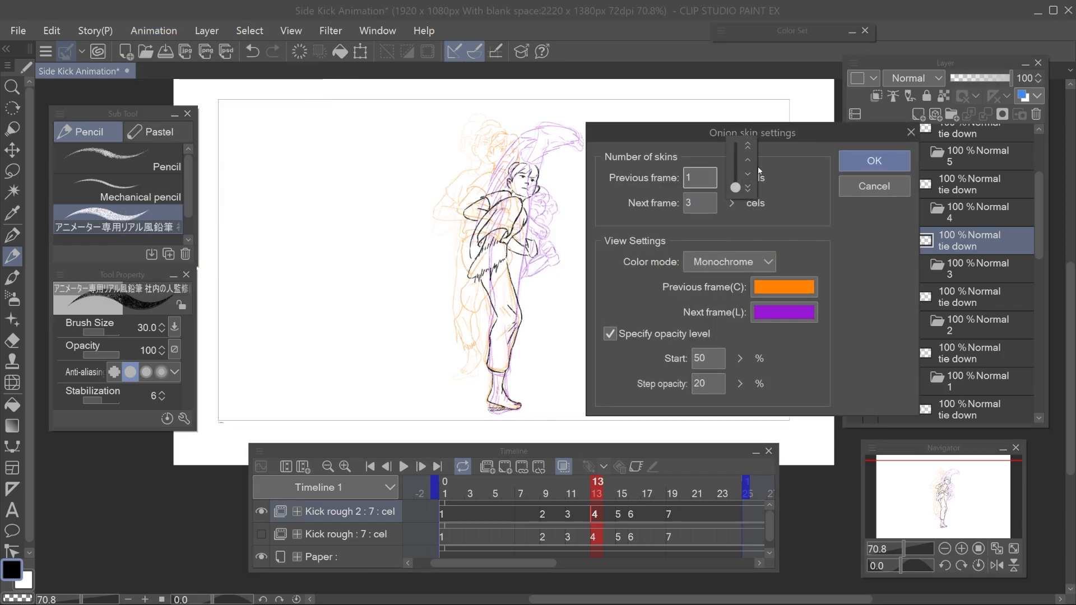
click(764, 165)
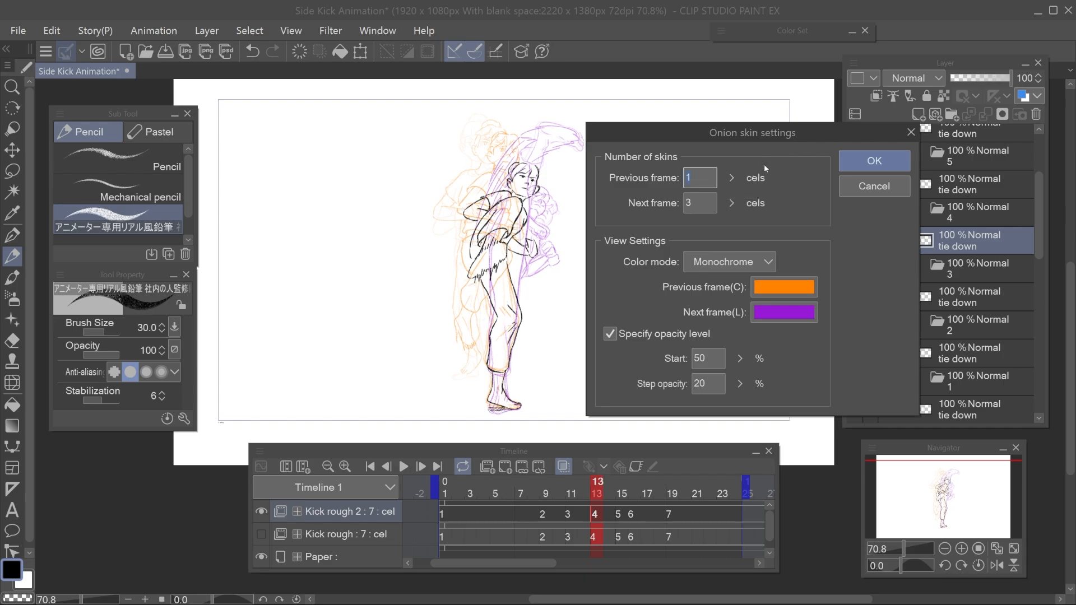
click(734, 177)
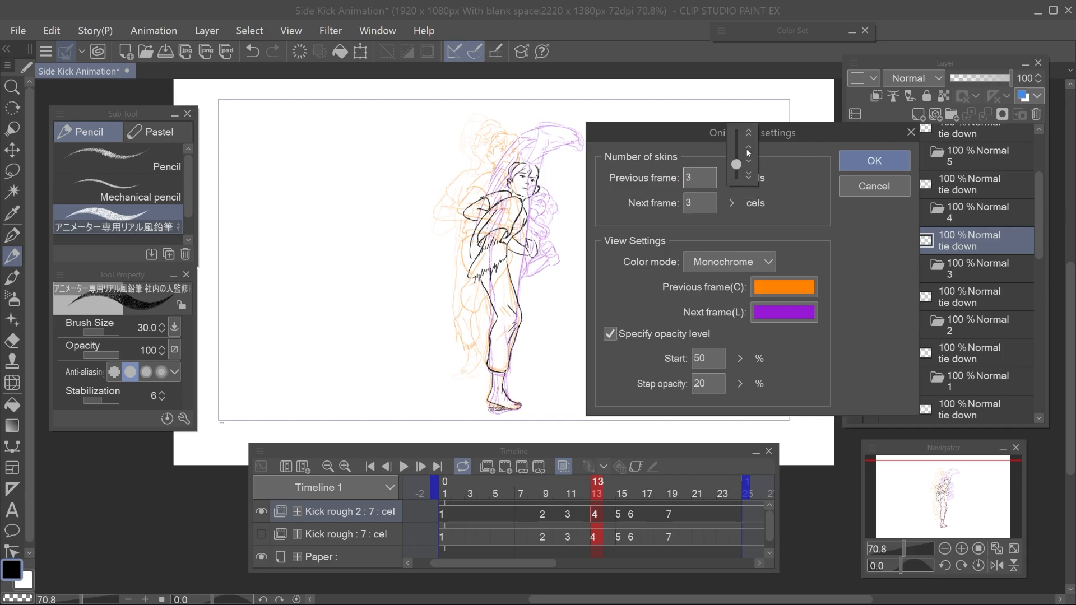
click(874, 161)
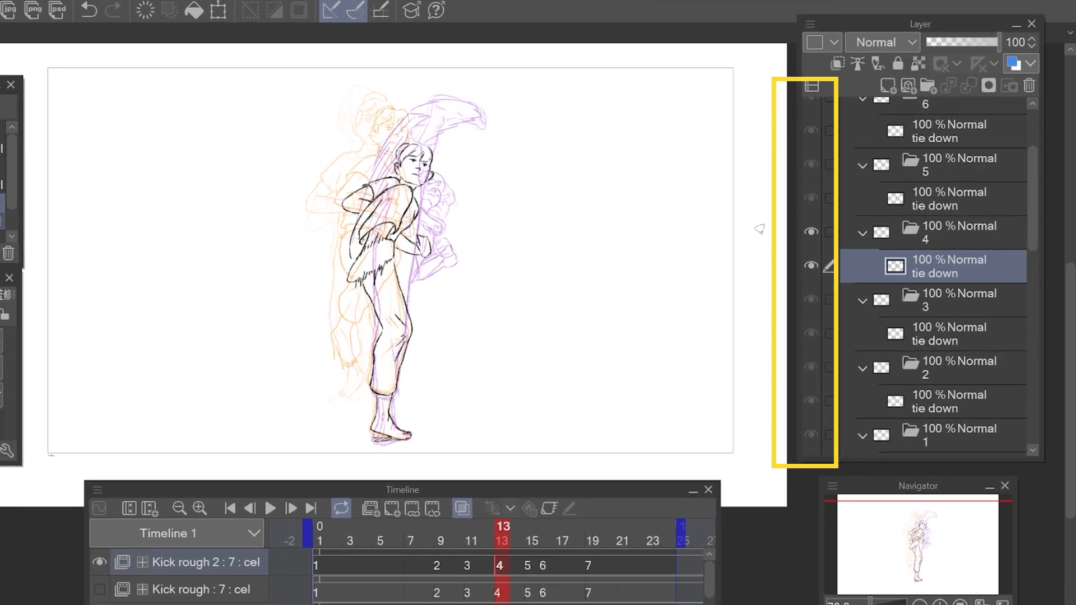
Step: Hide the folders of cels 1, 2 and 6 to remove them from the onion skin around cel 4
scroll(812, 165, down, 1)
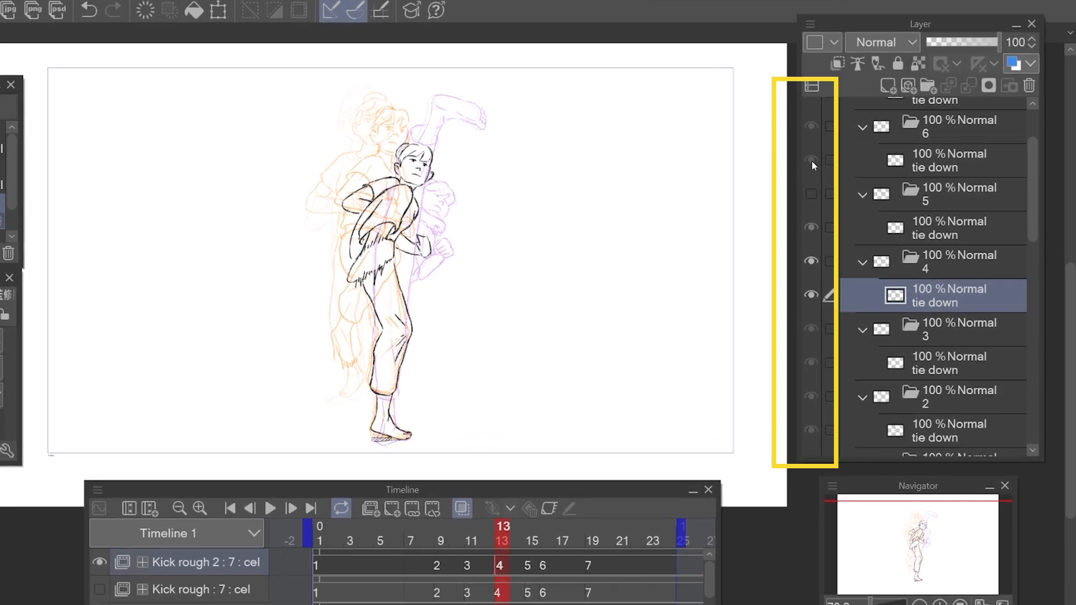
scroll(811, 128, up, 2)
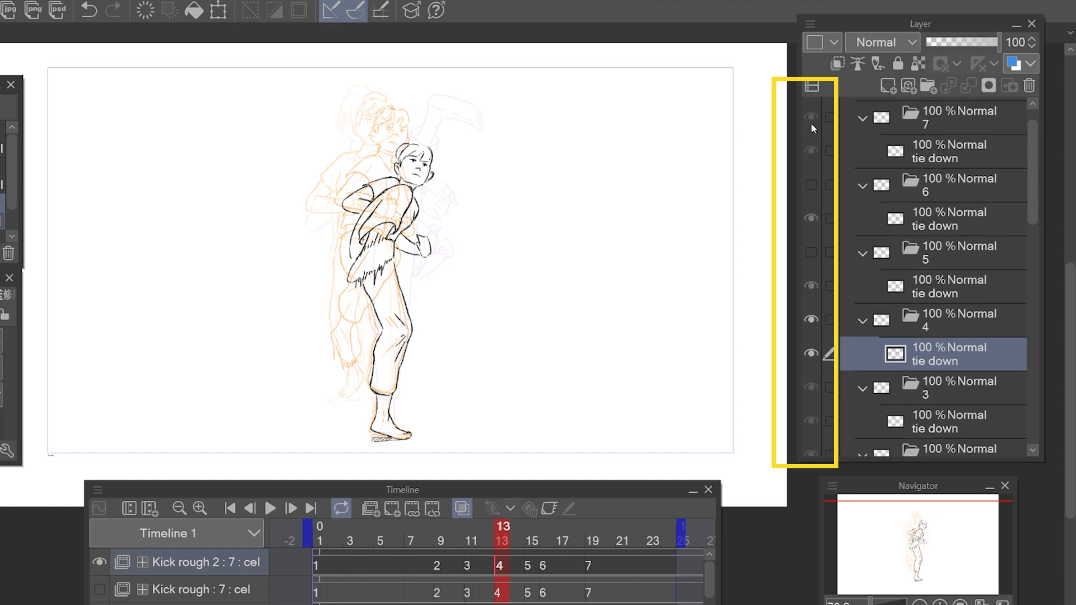
scroll(811, 127, down, 4)
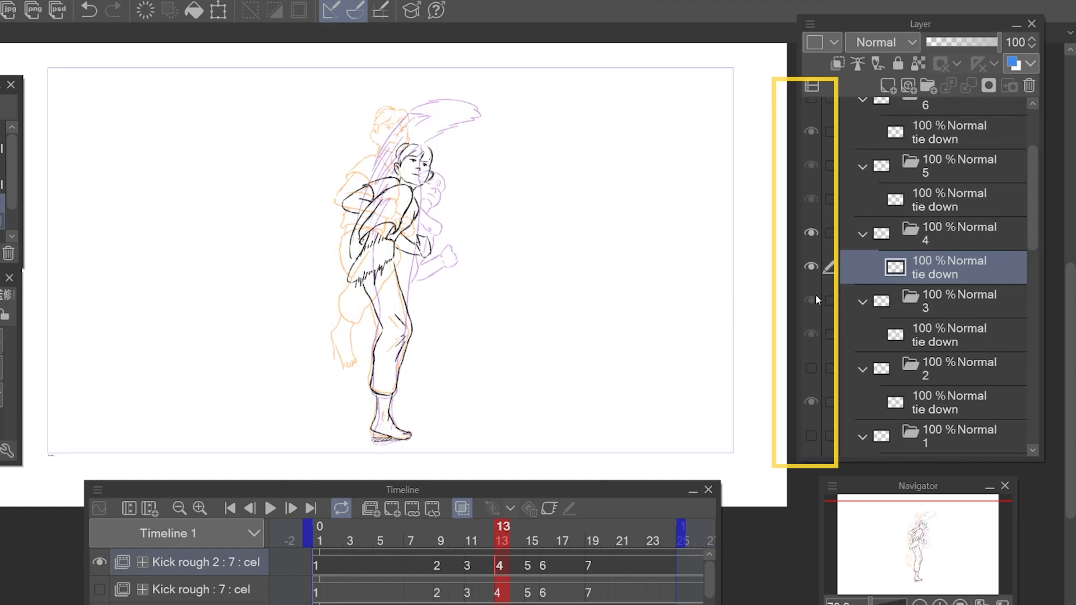
Step: Toggle the visibility of cel folders 3 and 5 to compare the onion skin with and without them
click(816, 299)
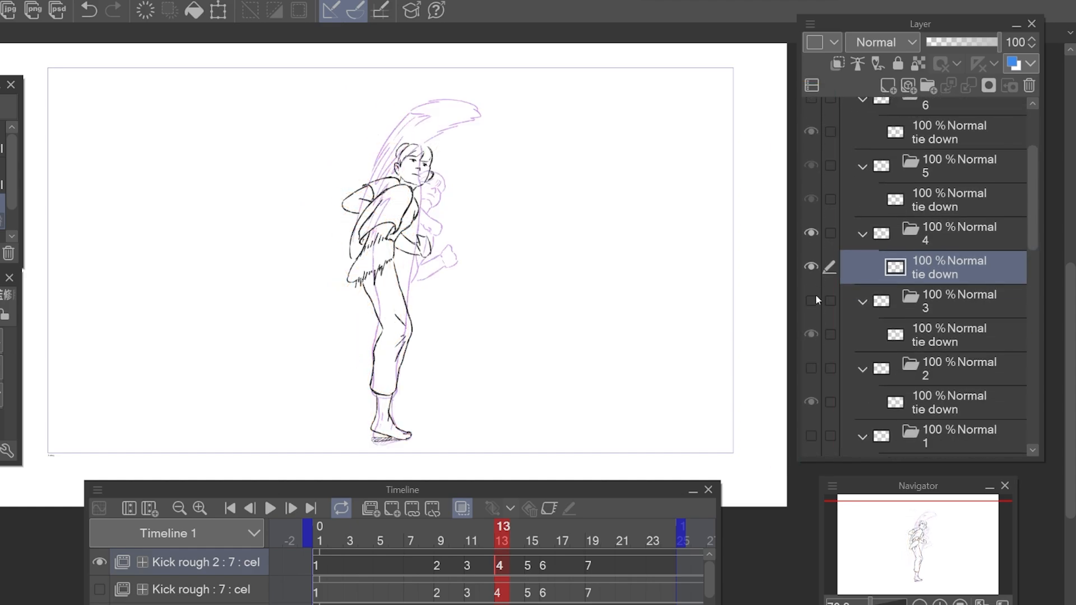
click(815, 298)
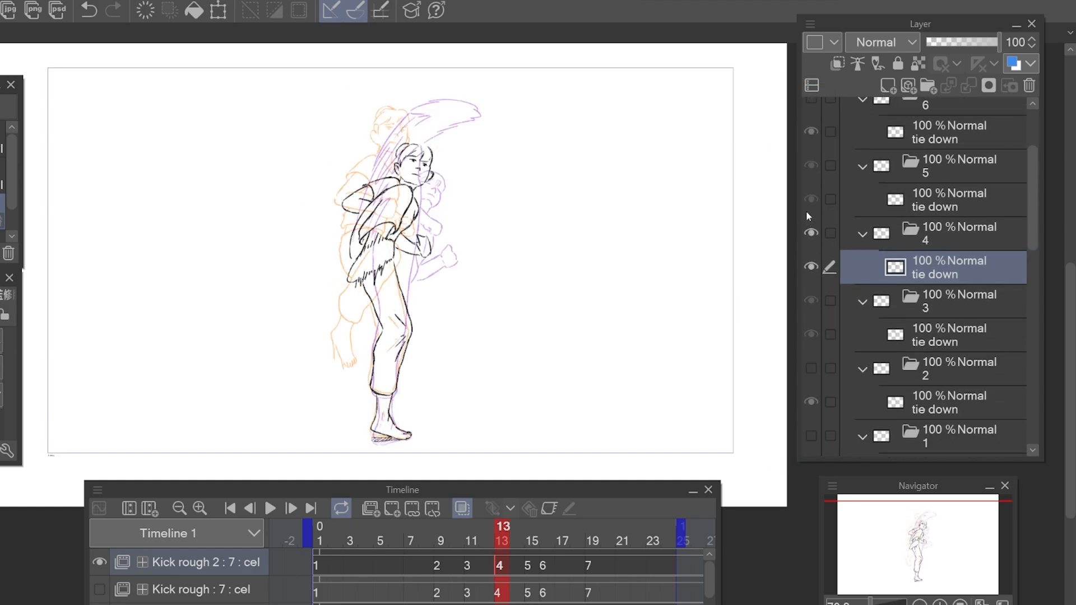
click(810, 166)
click(812, 160)
scroll(813, 362, down, 1)
scroll(813, 363, down, 1)
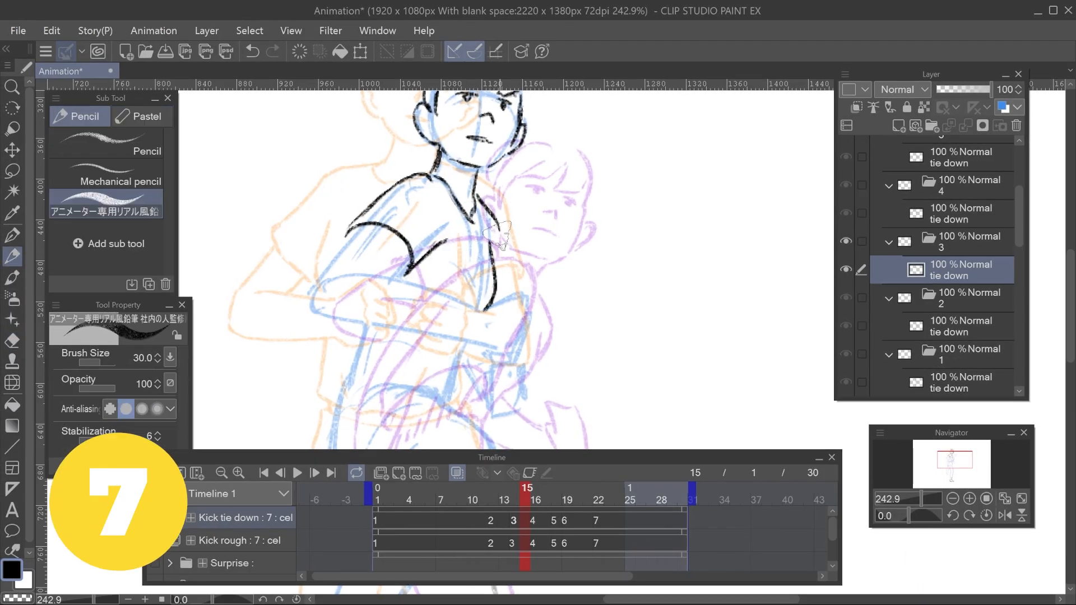
Step: Ink the shirt and arm lines on cel 3 of Kick tie down, following the blue rough
key(ctrl+z)
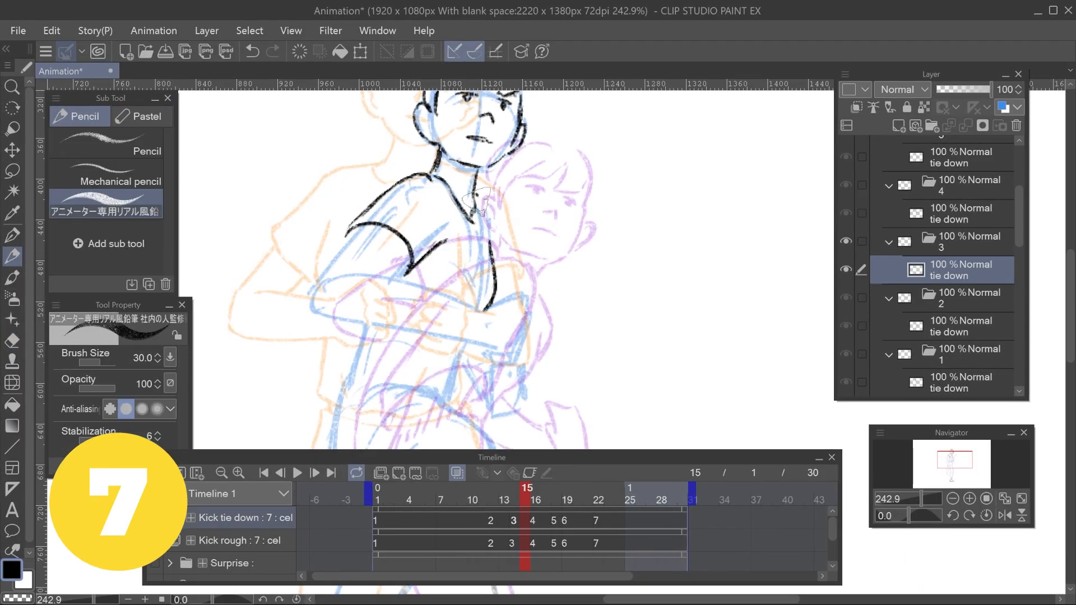
drag(476, 194, 496, 254)
drag(507, 323, 536, 289)
drag(439, 242, 419, 248)
mouse_move(406, 195)
mouse_down()
mouse_move(347, 276)
mouse_move(377, 220)
mouse_move(405, 229)
mouse_move(408, 196)
mouse_move(371, 226)
mouse_move(403, 195)
mouse_move(352, 256)
mouse_move(337, 294)
mouse_up()
Step: Flip back and forth between cels 2, 3 and 4 of Kick tie down to compare the drawings
key(.)
key(.)
key(e)
key(p)
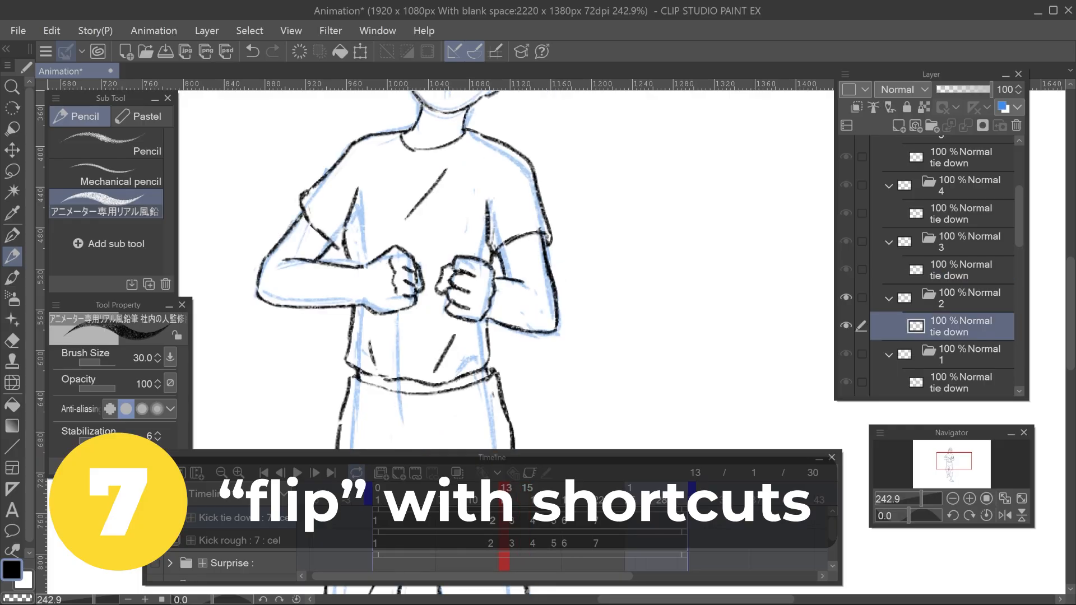
key(.)
key(.)
key(.)
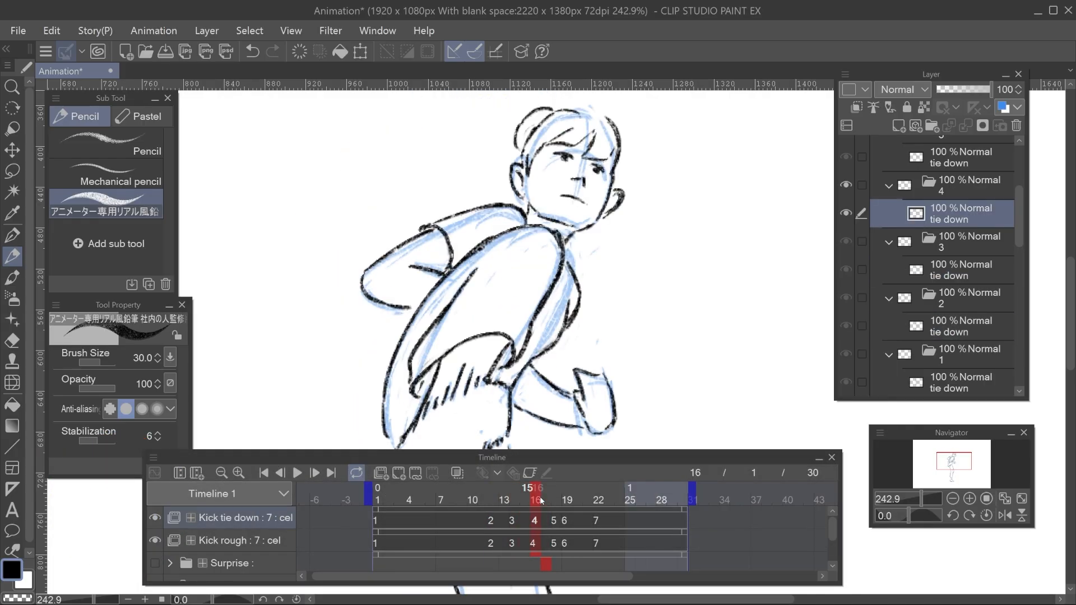
mouse_move(511, 503)
mouse_down()
mouse_move(560, 500)
mouse_move(515, 502)
mouse_up()
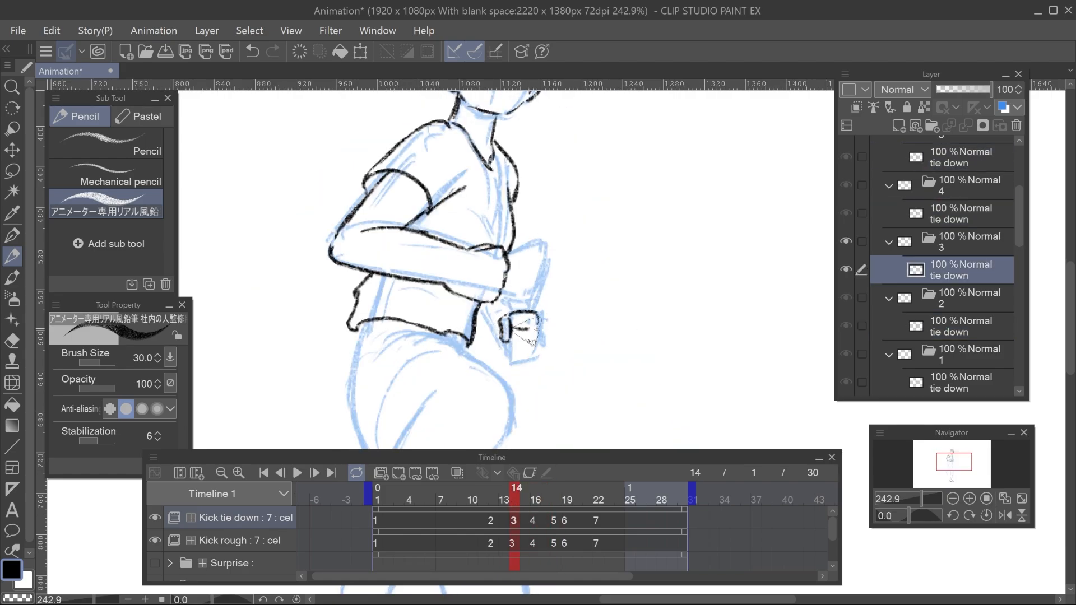
click(508, 502)
mouse_move(508, 502)
mouse_down()
mouse_move(540, 503)
mouse_move(504, 503)
mouse_up()
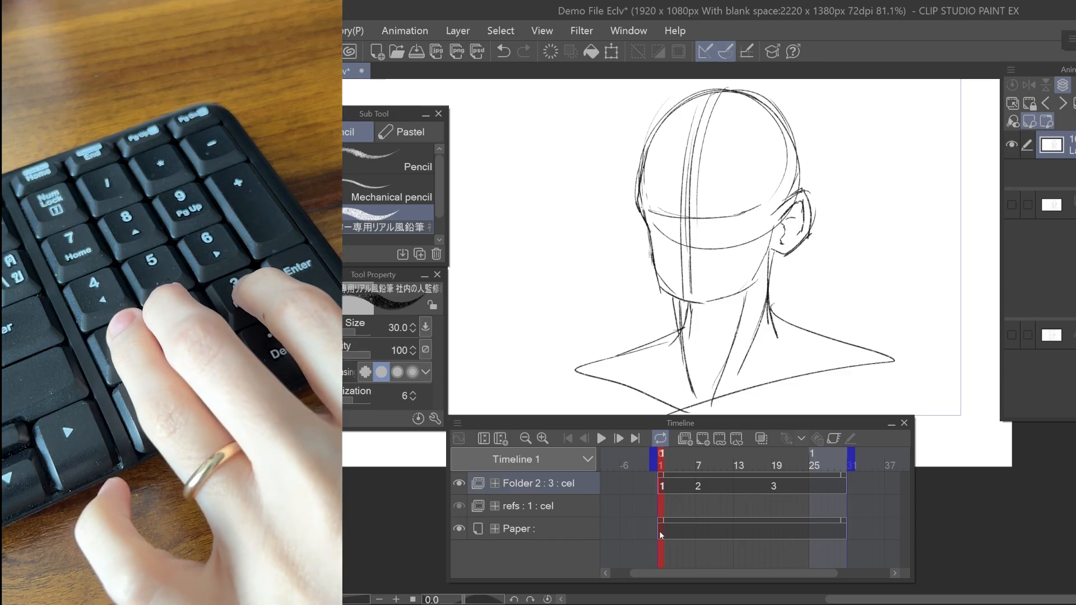
Step: Flip between cels 1, 2 and 3 of Folder 2 in the head-turn demo file to check the motion
key(2)
key(1)
key(2)
key(1)
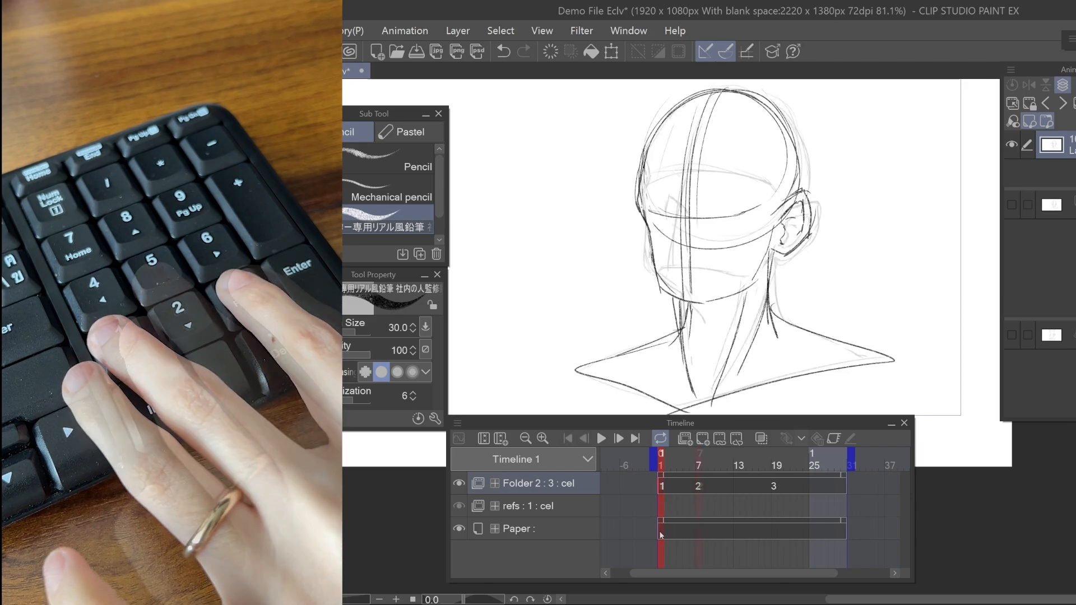
key(2)
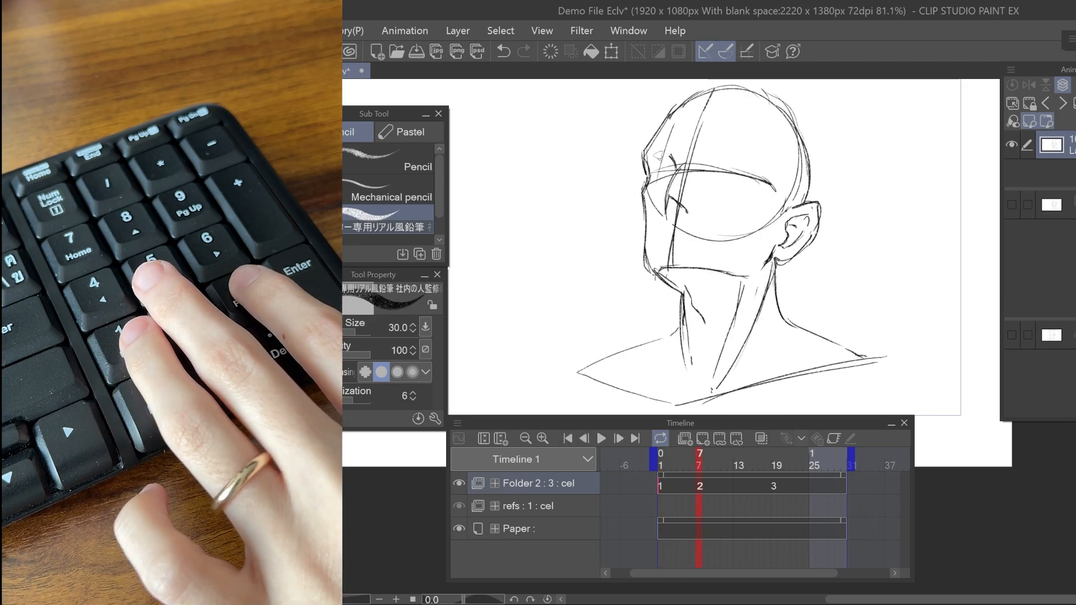
key(3)
key(2)
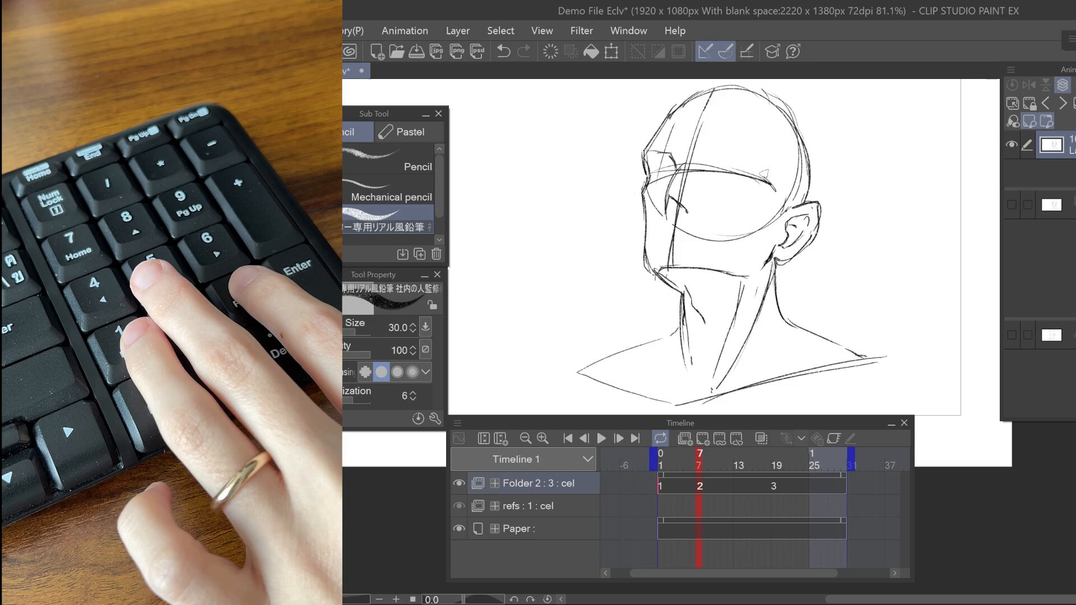
key(1)
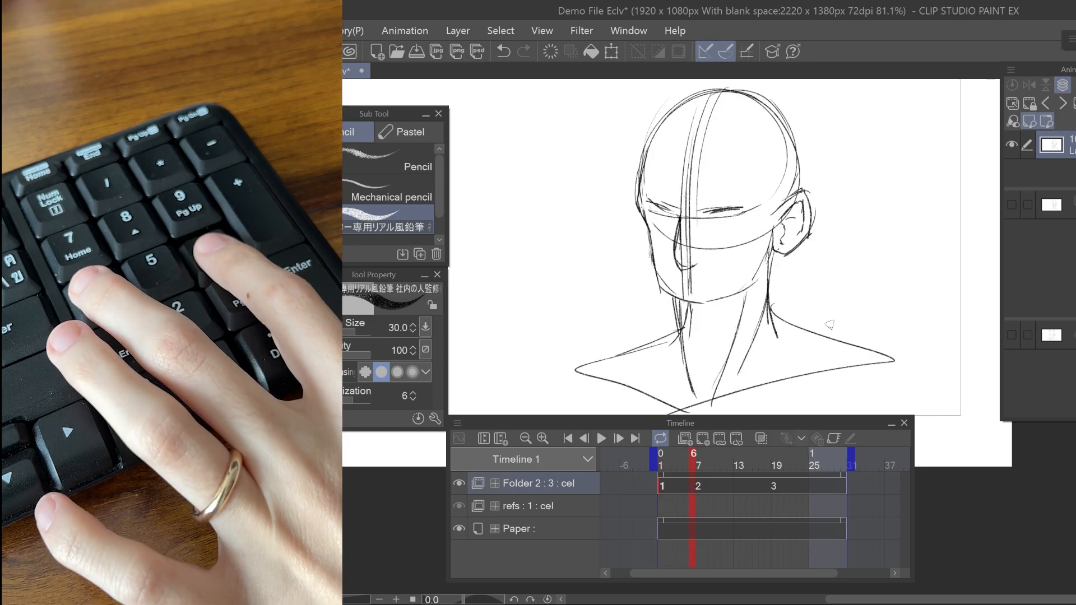
Step: Step frame by frame through the frames held by cel 1 of Folder 2 and return to frame 1
key(6)
key(6)
key(6)
key(6)
key(6)
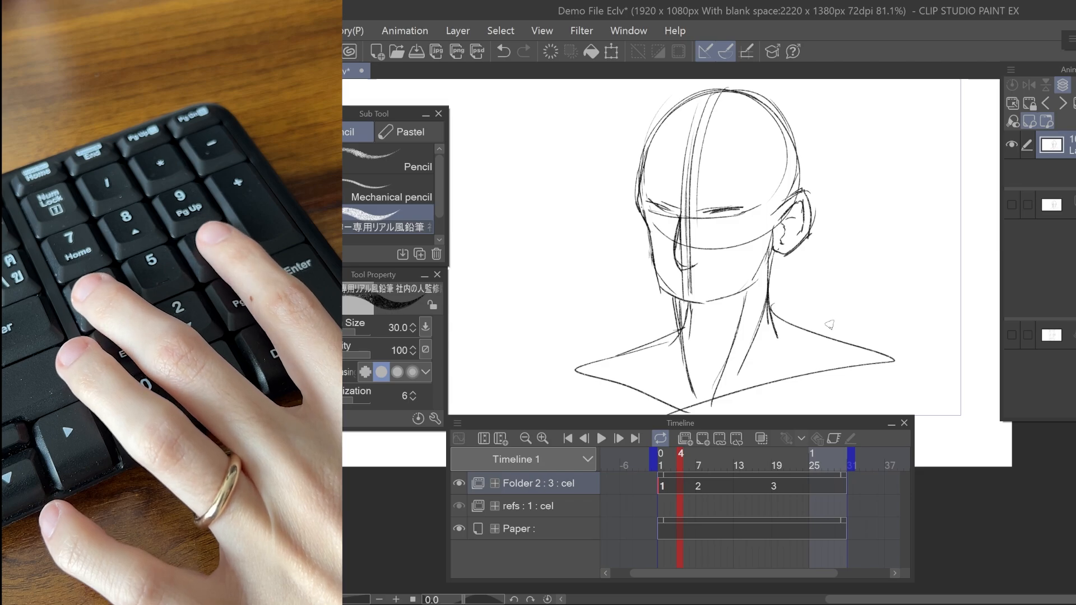
key(Home)
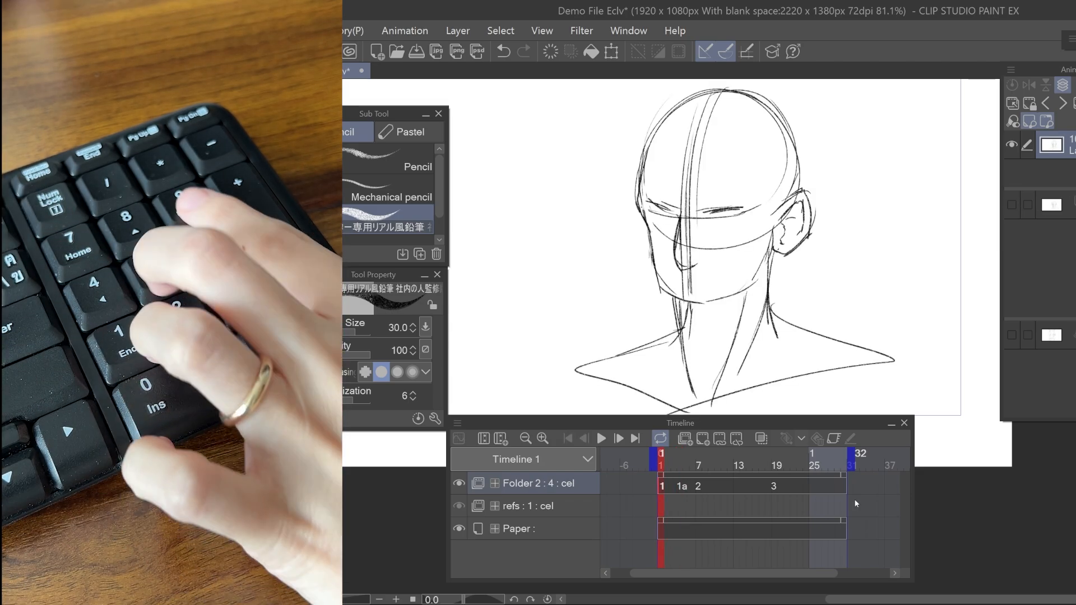
Step: Go to cel 3 at frame 19 of Folder 2 and sketch a short line on the face
key(5)
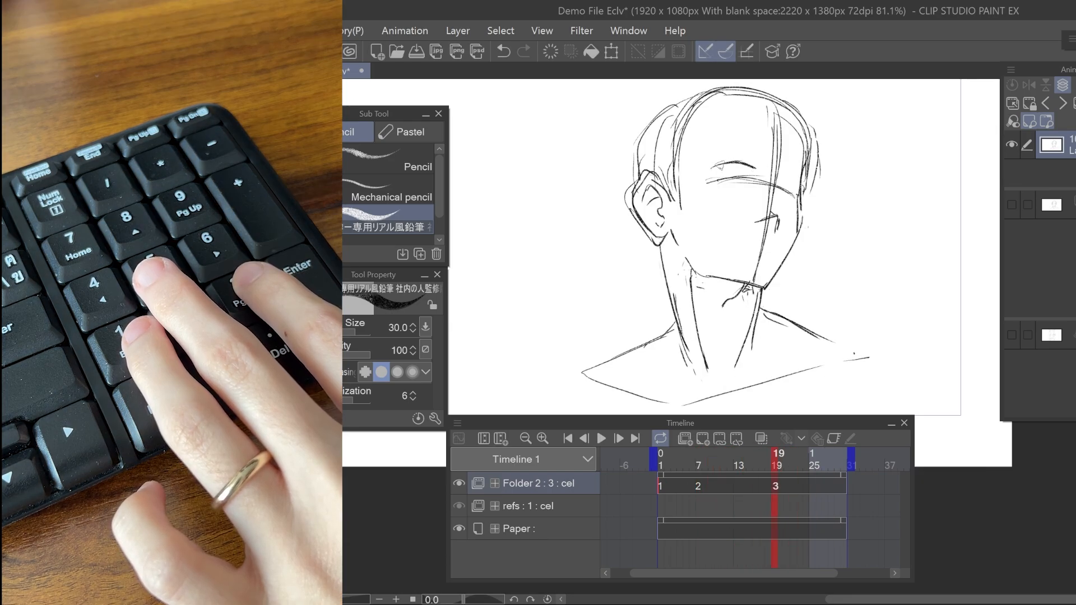
key(1)
key(3)
drag(786, 175, 799, 180)
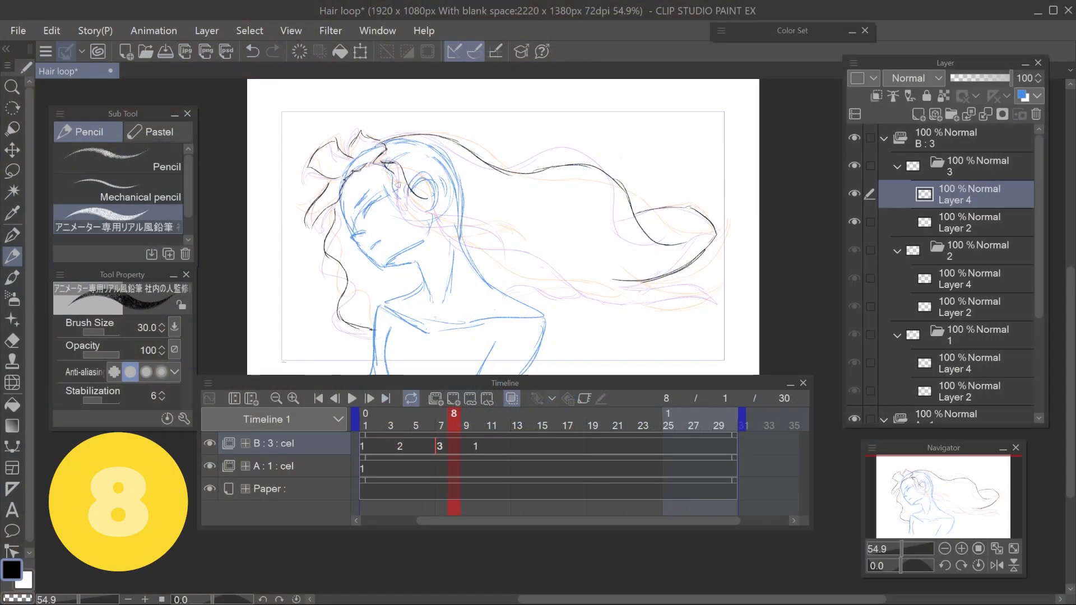
Step: Trace the girl's bangs and long hair outline on cel 5 of the Hair track, following the blue light table reference
key(space)
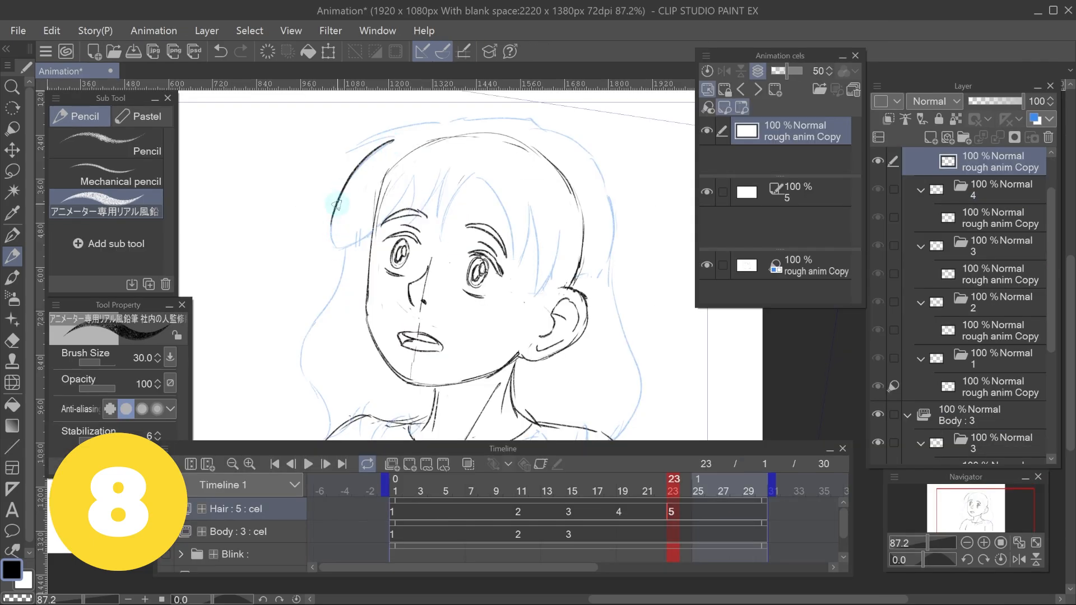
mouse_move(336, 205)
mouse_down()
mouse_move(464, 173)
mouse_move(517, 241)
mouse_move(550, 162)
mouse_up()
mouse_move(336, 166)
mouse_down()
mouse_move(502, 117)
mouse_move(608, 288)
mouse_move(638, 377)
mouse_move(633, 307)
mouse_up()
mouse_move(341, 179)
mouse_down()
mouse_move(324, 241)
mouse_move(322, 365)
mouse_up()
drag(351, 347, 359, 338)
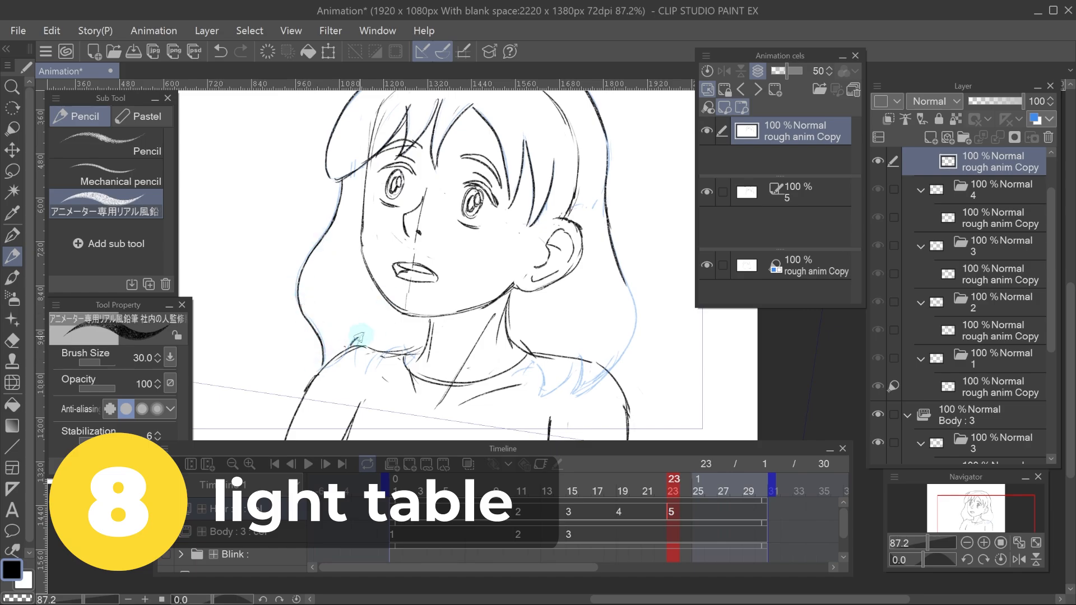
mouse_move(625, 280)
mouse_down()
mouse_move(630, 340)
mouse_move(579, 356)
mouse_up()
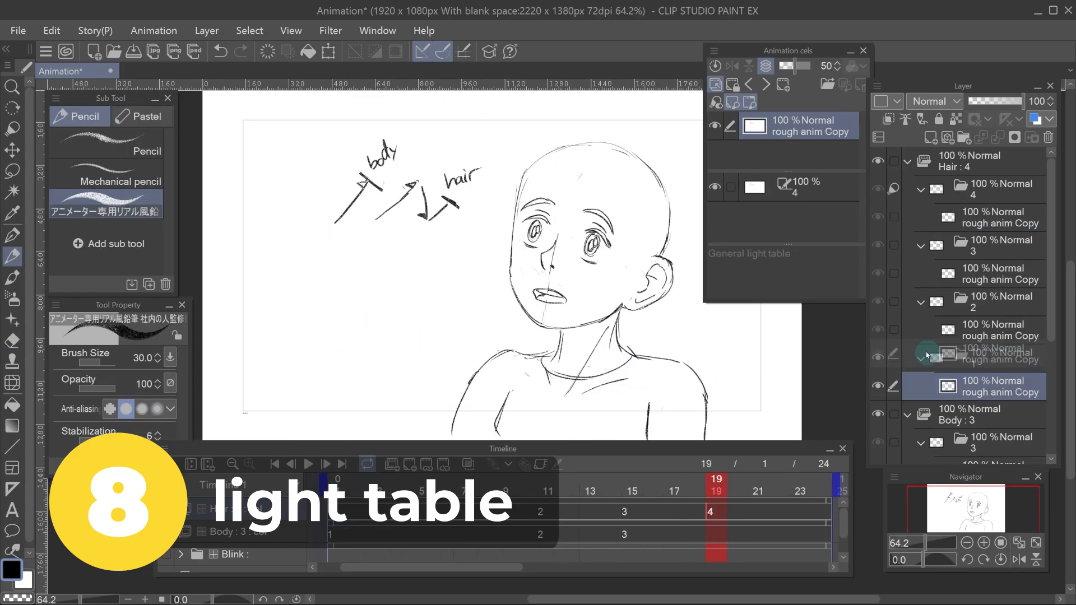
Step: Register the rough anim Copy layer of Hair cel 1 on cel 4's light table and select it
mouse_move(997, 218)
mouse_down()
mouse_move(806, 207)
mouse_move(850, 210)
mouse_up()
click(850, 209)
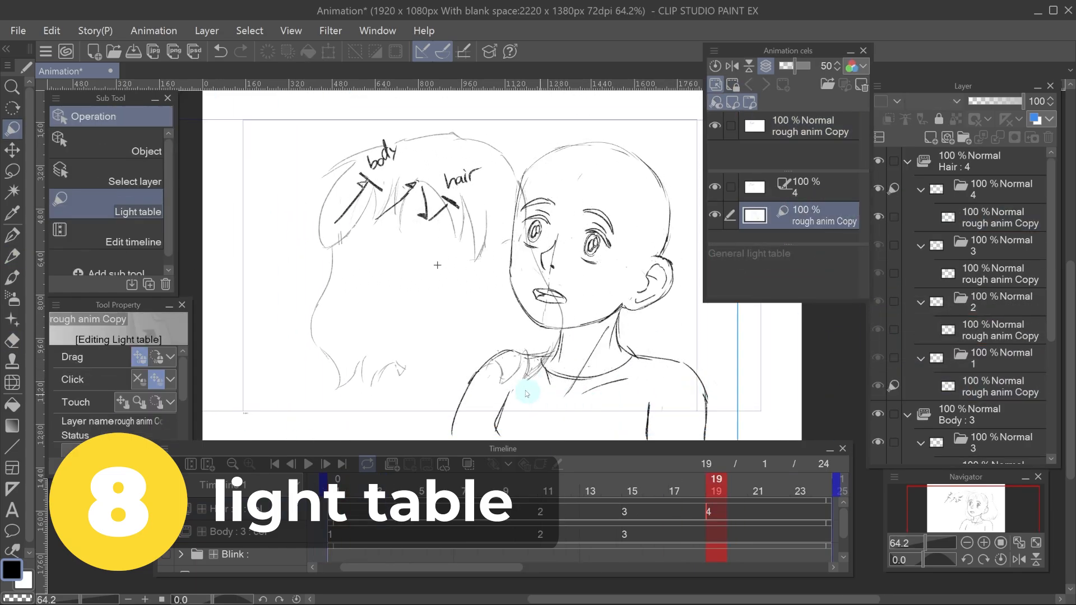
Step: Move and rotate the light table hair drawing to fit the girl's head, and display it in Monochrome
mouse_move(524, 377)
mouse_down()
mouse_move(704, 372)
mouse_move(694, 380)
mouse_up()
mouse_move(275, 260)
mouse_down()
mouse_move(259, 192)
mouse_move(264, 409)
mouse_up()
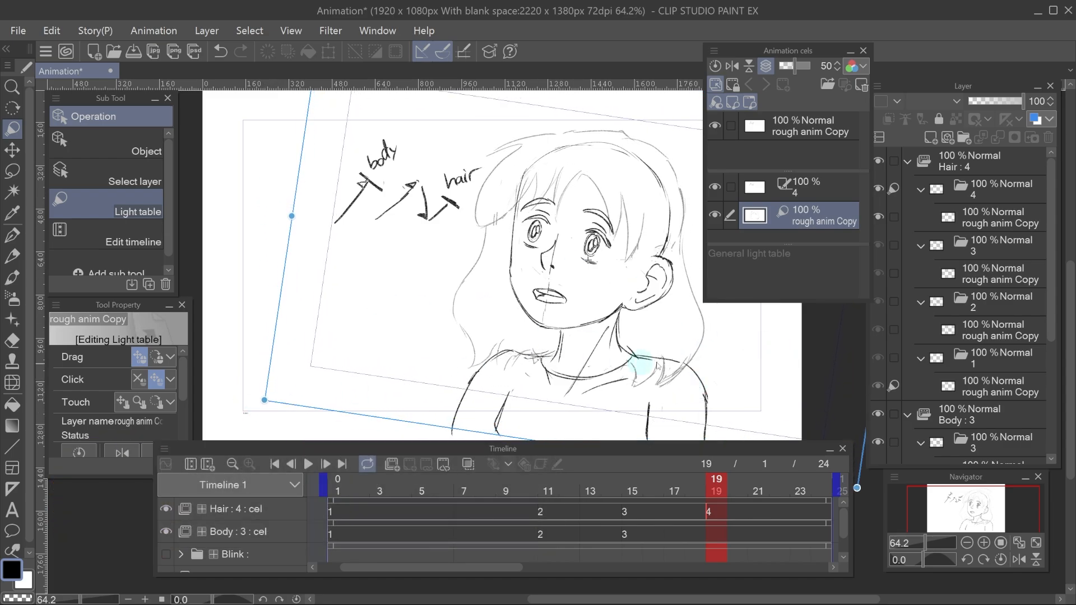
drag(637, 360, 773, 377)
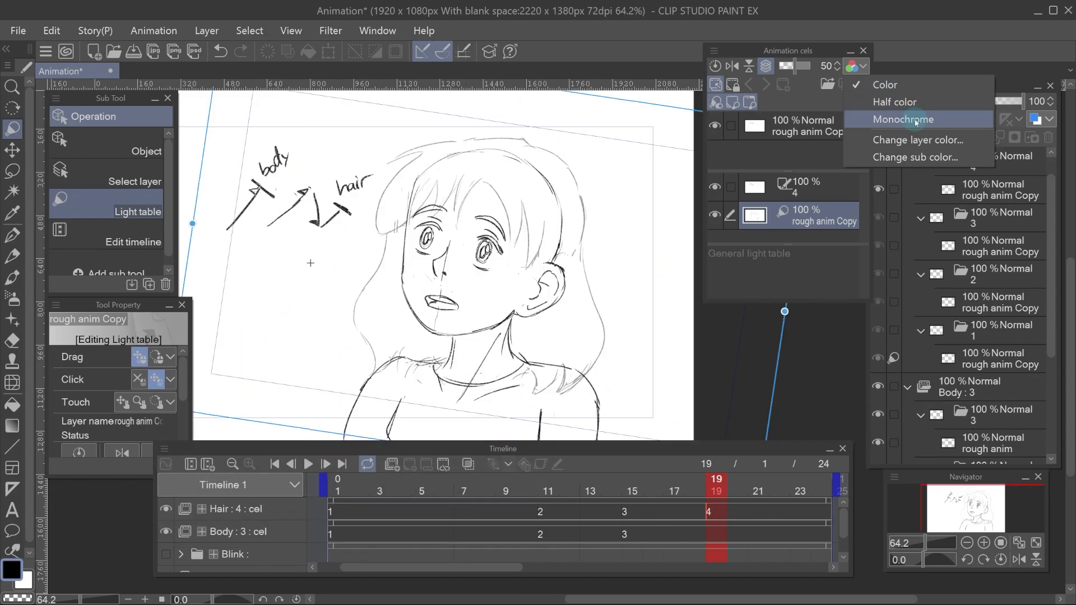
click(916, 119)
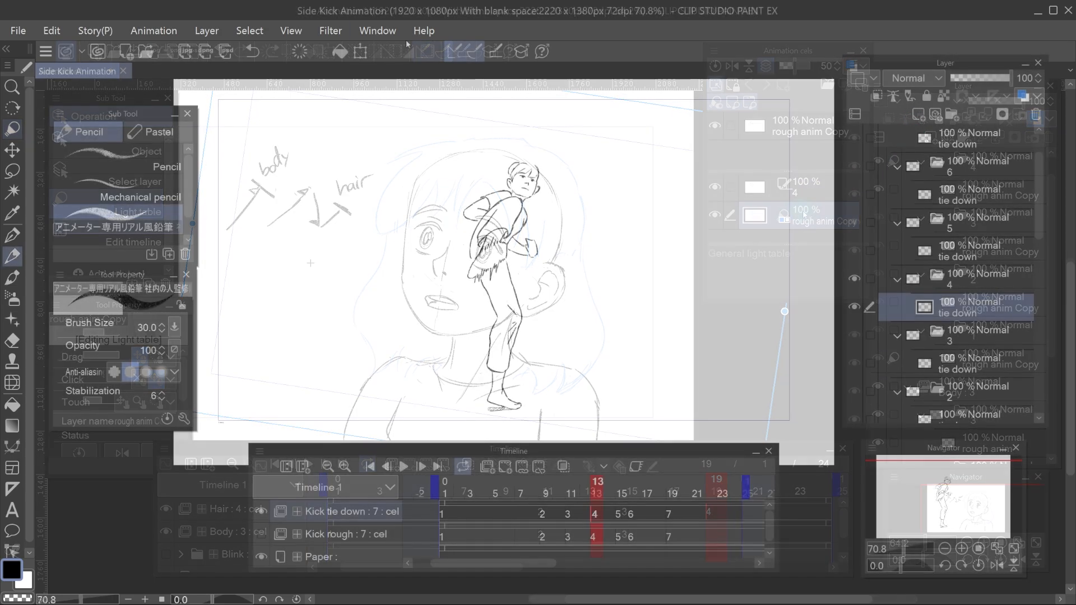
Step: Display the Animation cels palette for the side kick animation and enable the light table
click(380, 31)
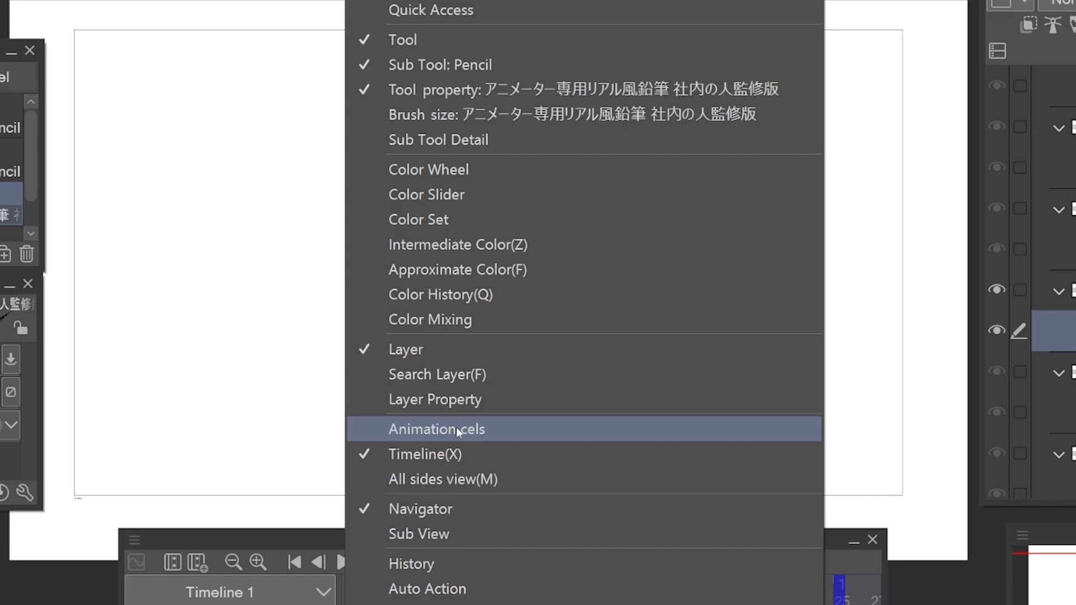
click(456, 429)
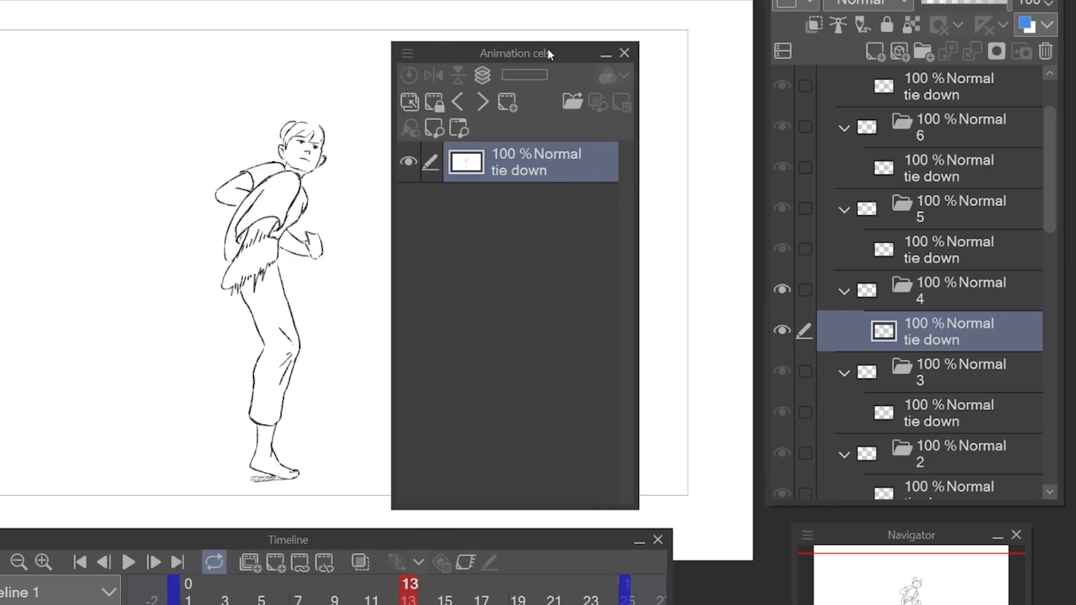
click(409, 102)
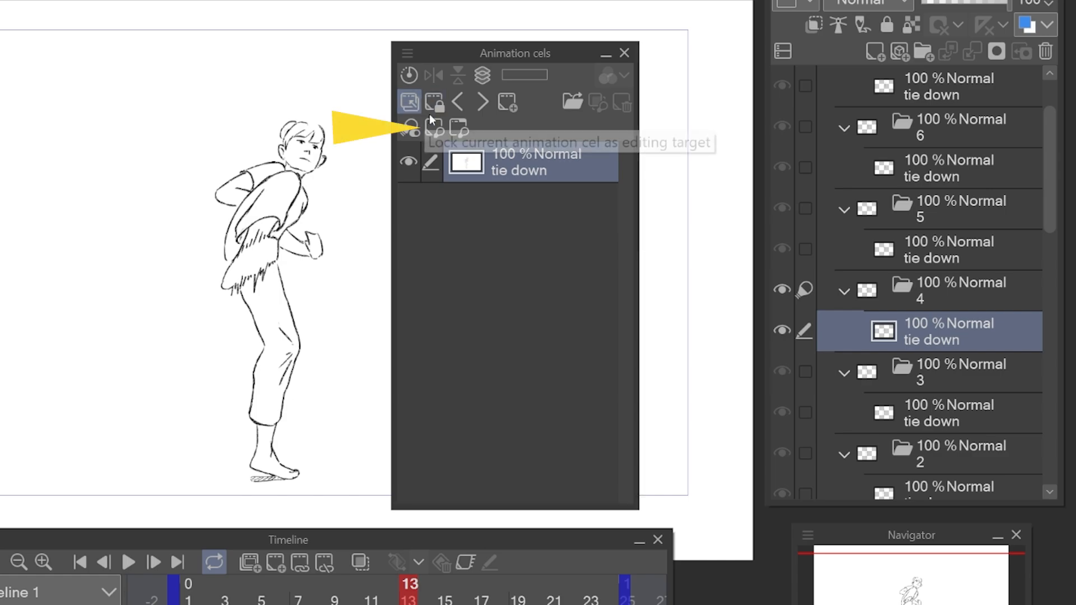
Step: Show the cel-specific and general light tables and enlarge the cel-specific area
click(435, 128)
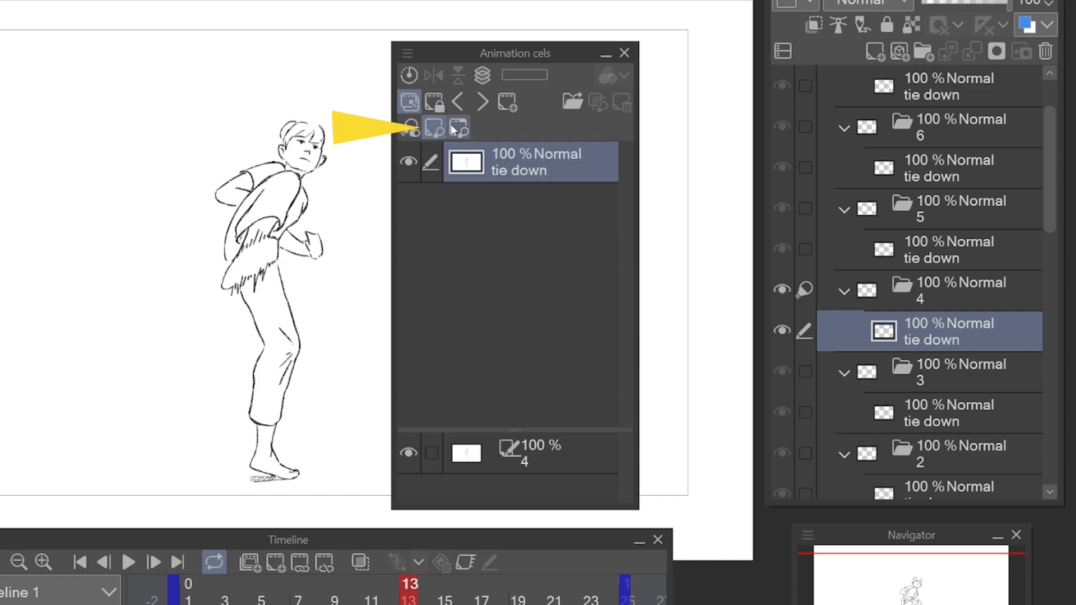
click(458, 129)
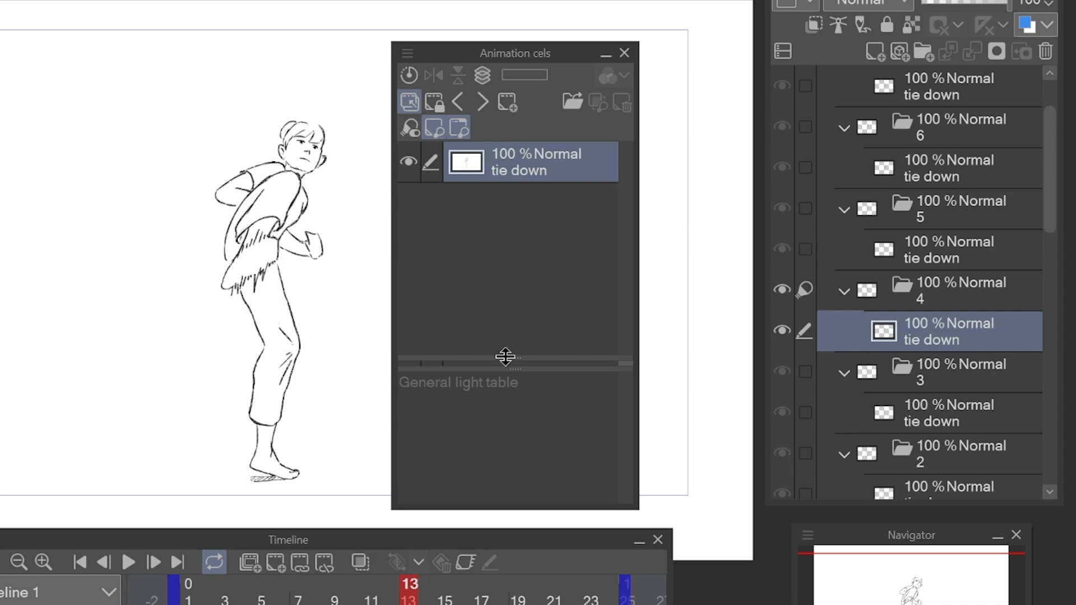
drag(505, 356, 514, 259)
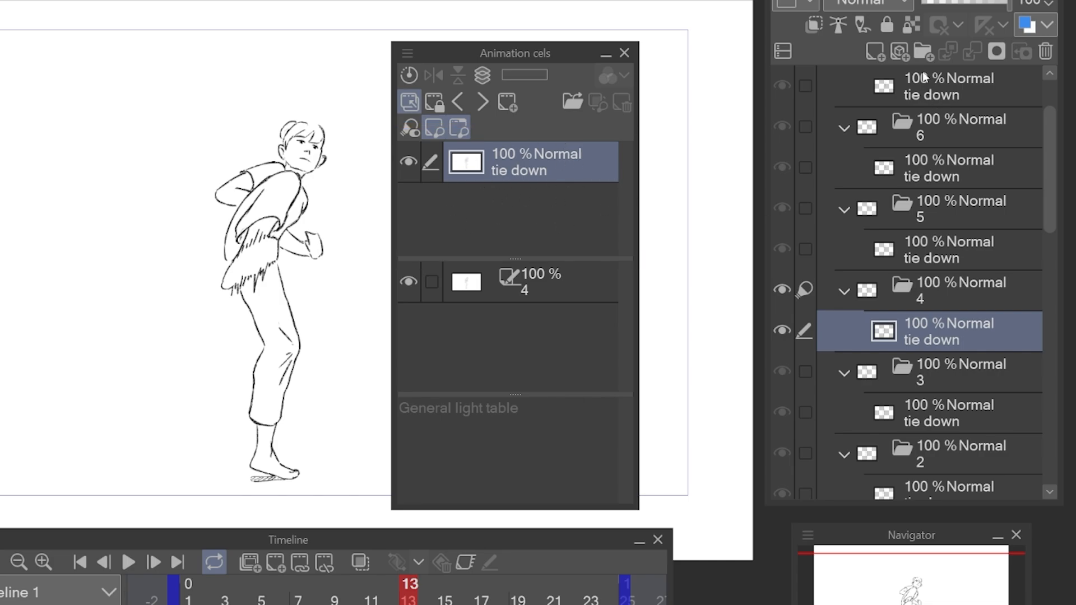
Step: Add a new vector layer above the tie down layer in cel 4
click(899, 52)
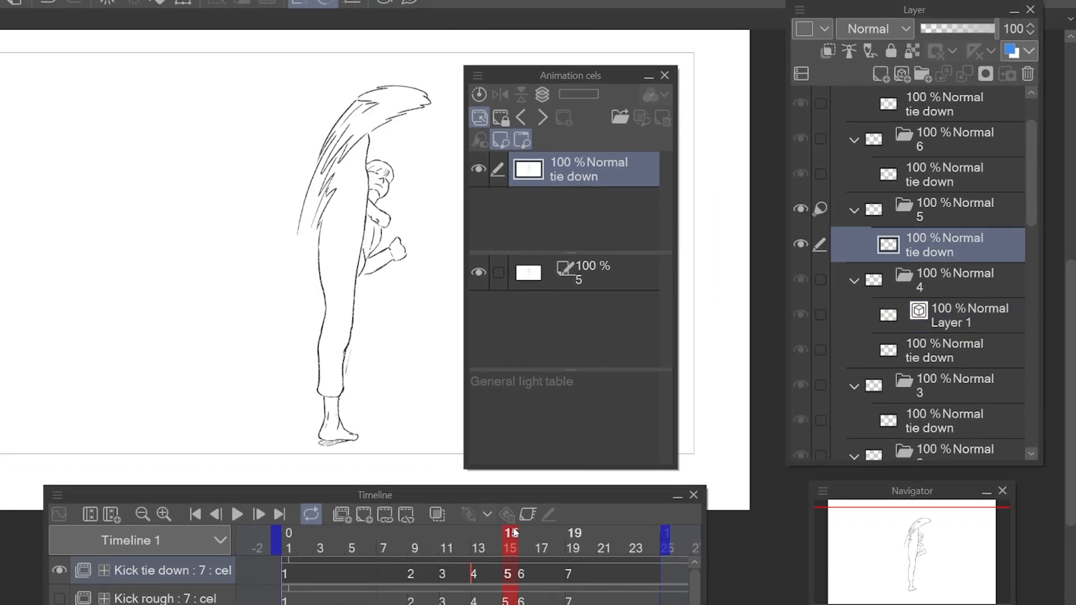
Step: Go to cel 7 and register the tie down drawing of cel 1 in its cel-specific light table
drag(511, 536, 582, 535)
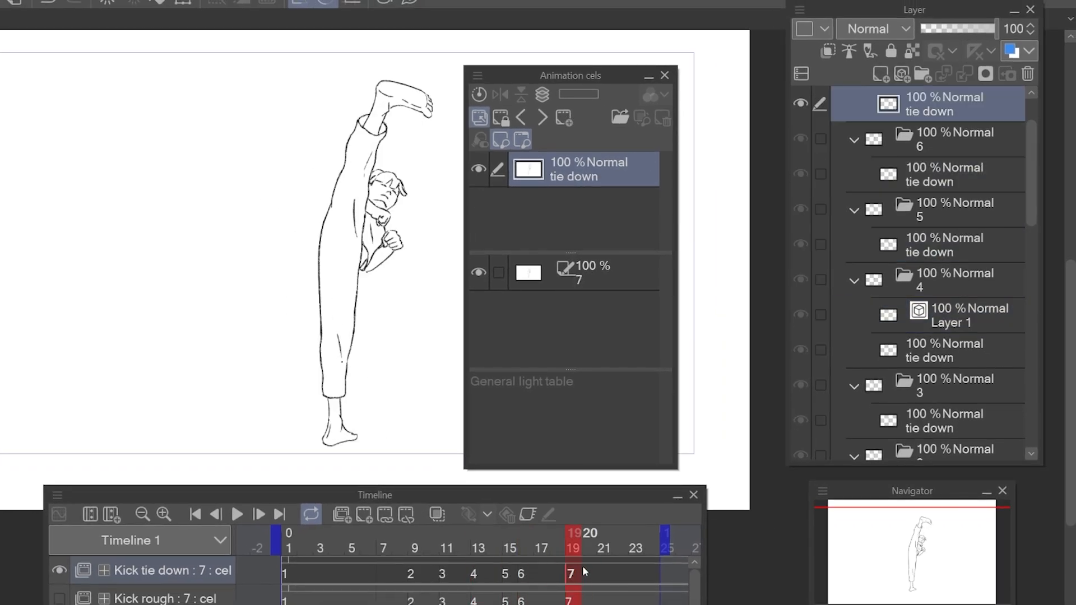
scroll(950, 246, down, 5)
scroll(949, 247, down, 2)
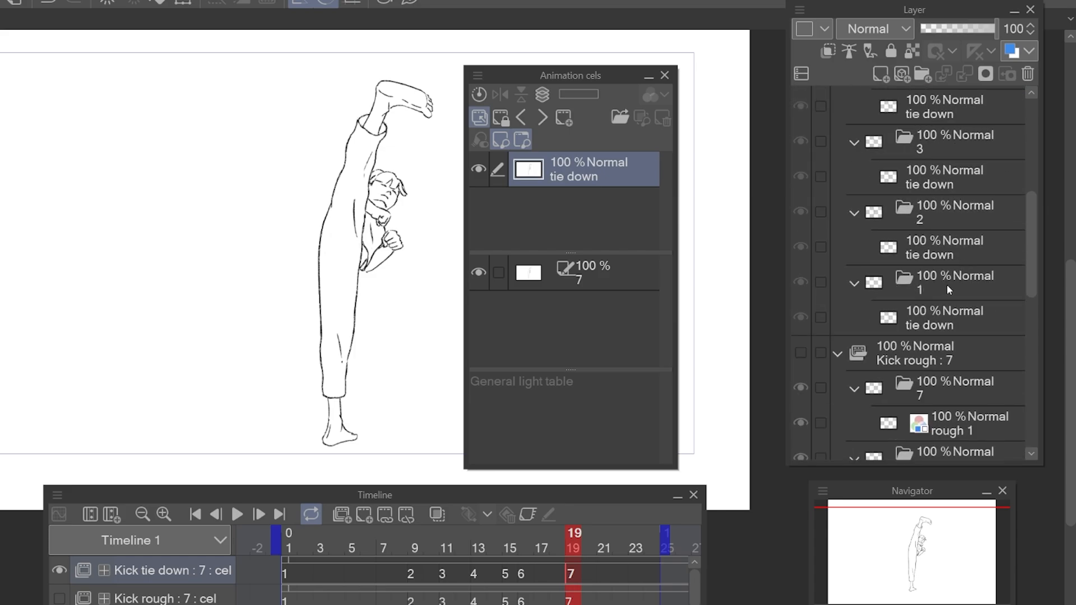
drag(943, 315, 623, 314)
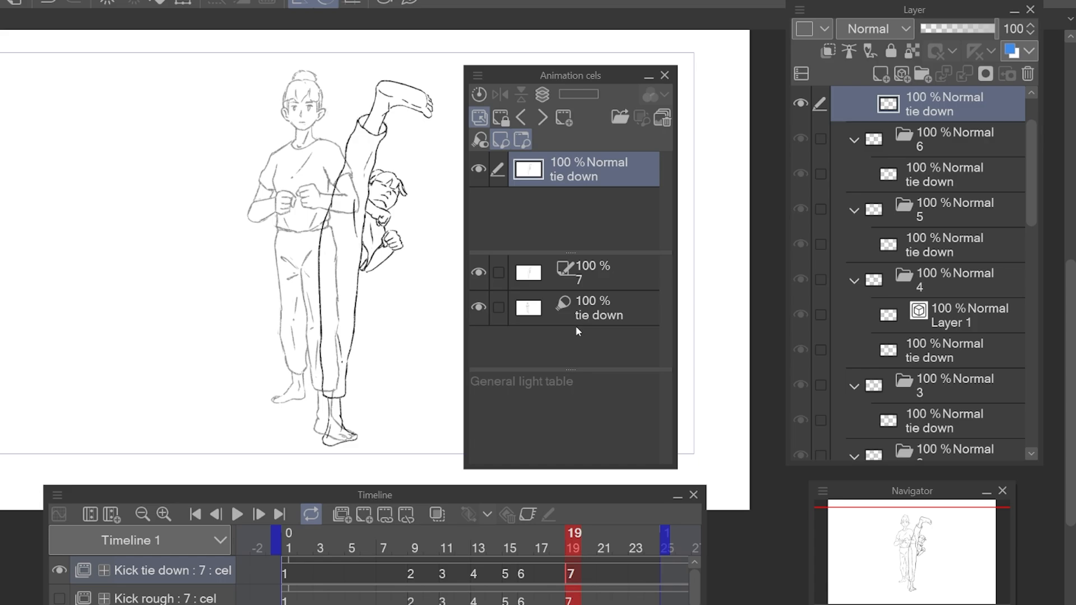
Step: Display the registered cel 1 drawing in Monochrome and change its layer color to blue
click(599, 315)
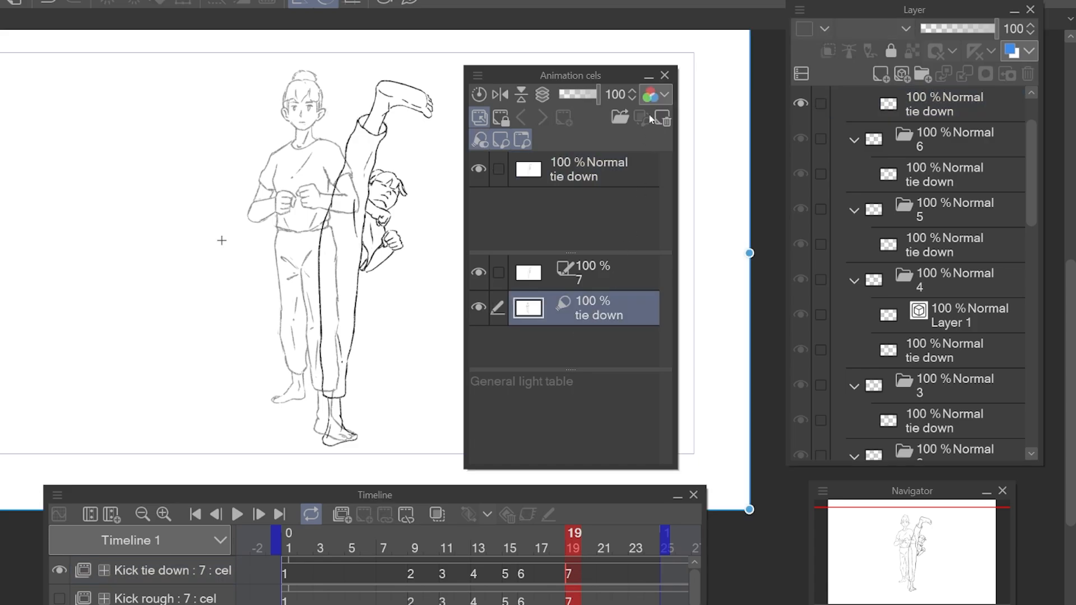
click(654, 95)
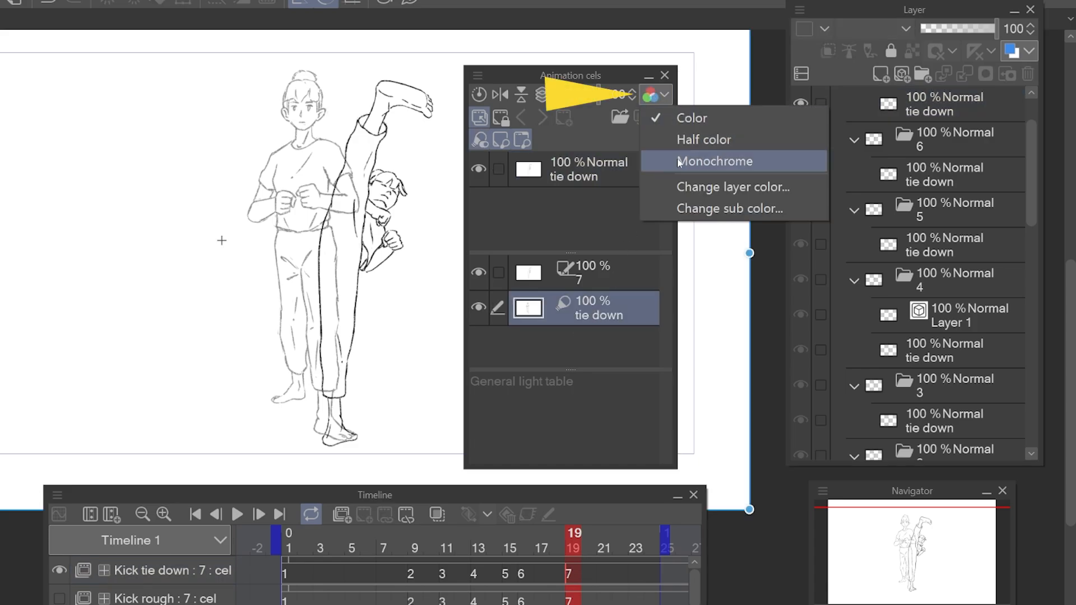
click(679, 163)
click(656, 95)
click(680, 188)
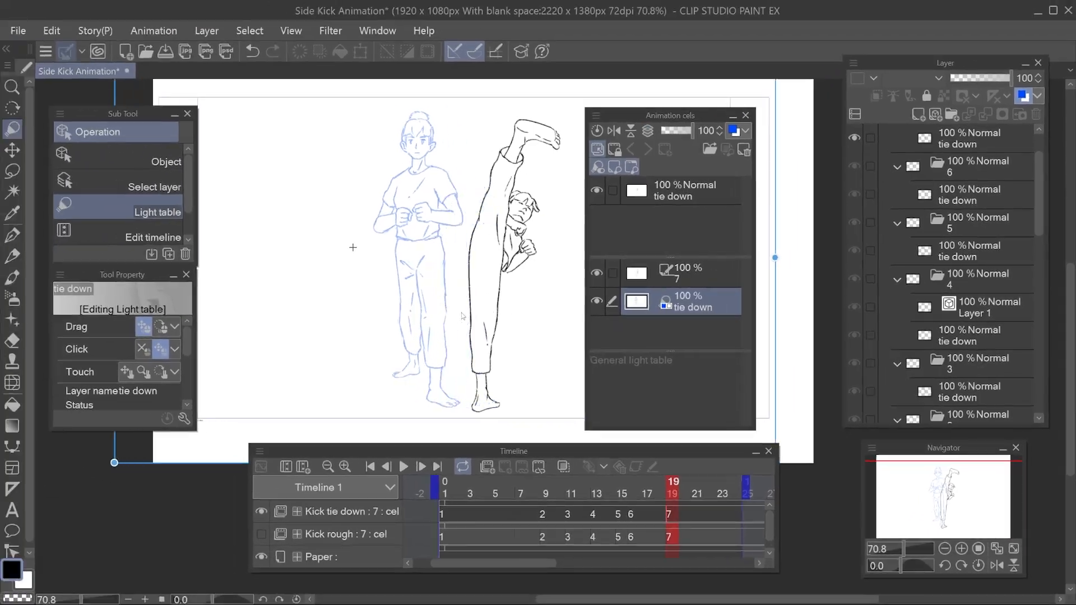
Step: Rotate the light table image of cel 1, scrub the timeline to check it on other frames, and reset its transformation
mouse_move(353, 247)
mouse_down()
mouse_move(291, 243)
mouse_move(314, 191)
mouse_move(363, 154)
mouse_move(336, 140)
mouse_move(341, 127)
mouse_up()
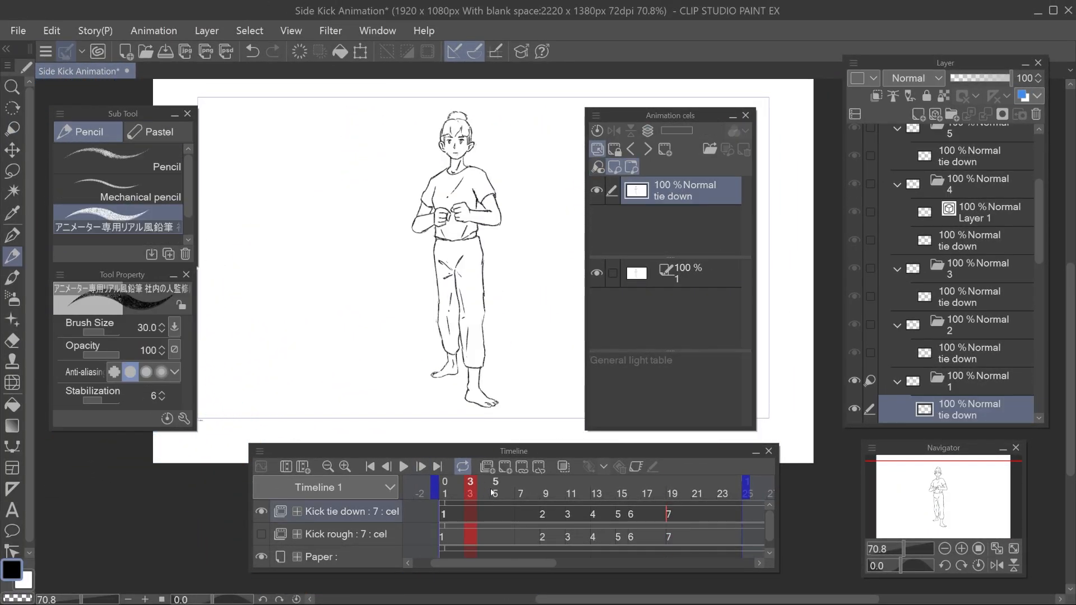
drag(491, 492, 724, 500)
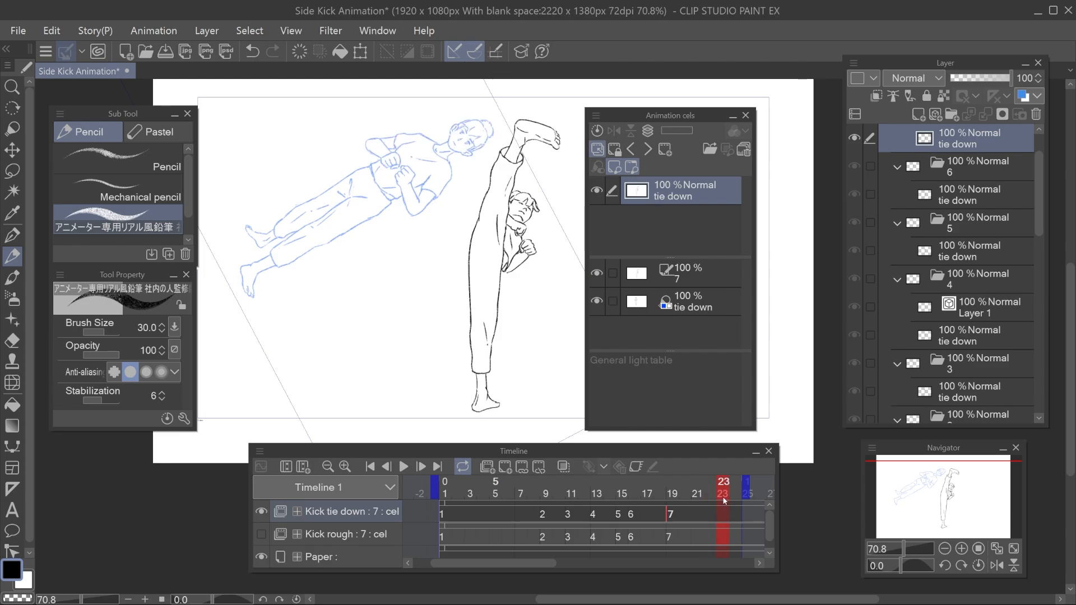
click(600, 130)
Step: Add the tie down drawings of cels 2 and 4 to cel 7's light table and enlarge the cel-specific area
drag(964, 283, 667, 319)
drag(667, 318, 667, 322)
drag(952, 317, 680, 300)
drag(690, 256, 690, 230)
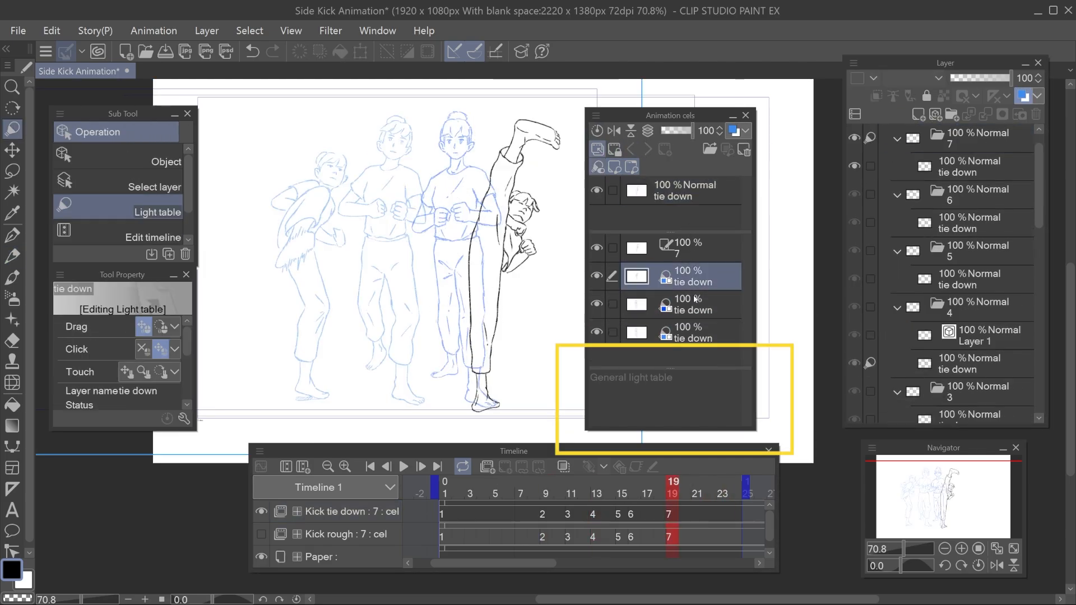
Step: Register cel 6's tie down drawing in the general light table, place it left of the other figures, and step through the frames
scroll(970, 242, up, 1)
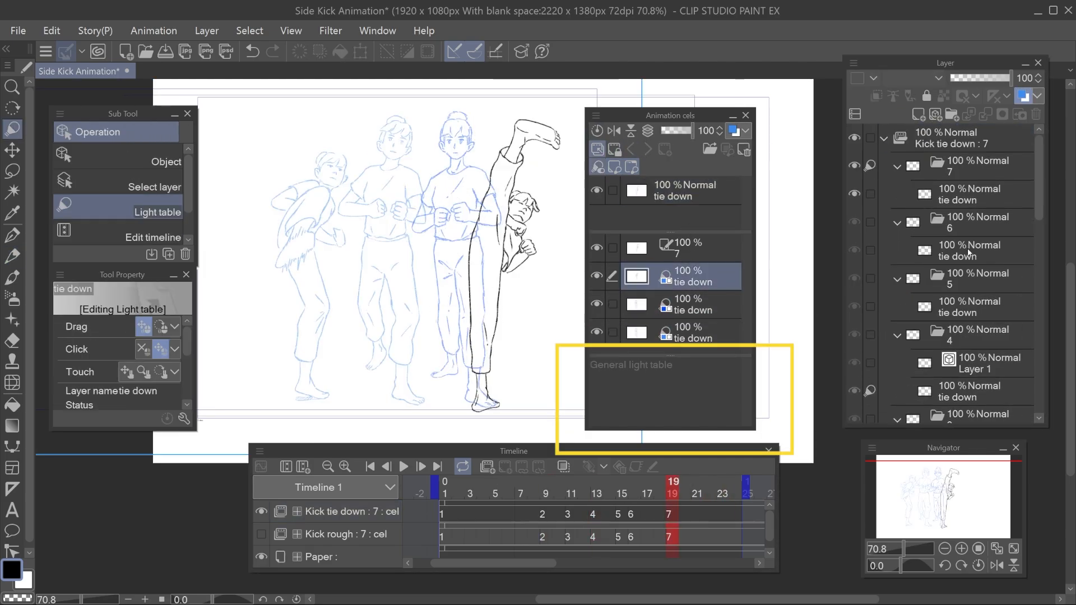
mouse_move(970, 246)
mouse_down()
mouse_move(650, 372)
mouse_move(692, 377)
mouse_up()
key(p)
click(692, 377)
drag(537, 308, 295, 300)
drag(672, 489, 698, 483)
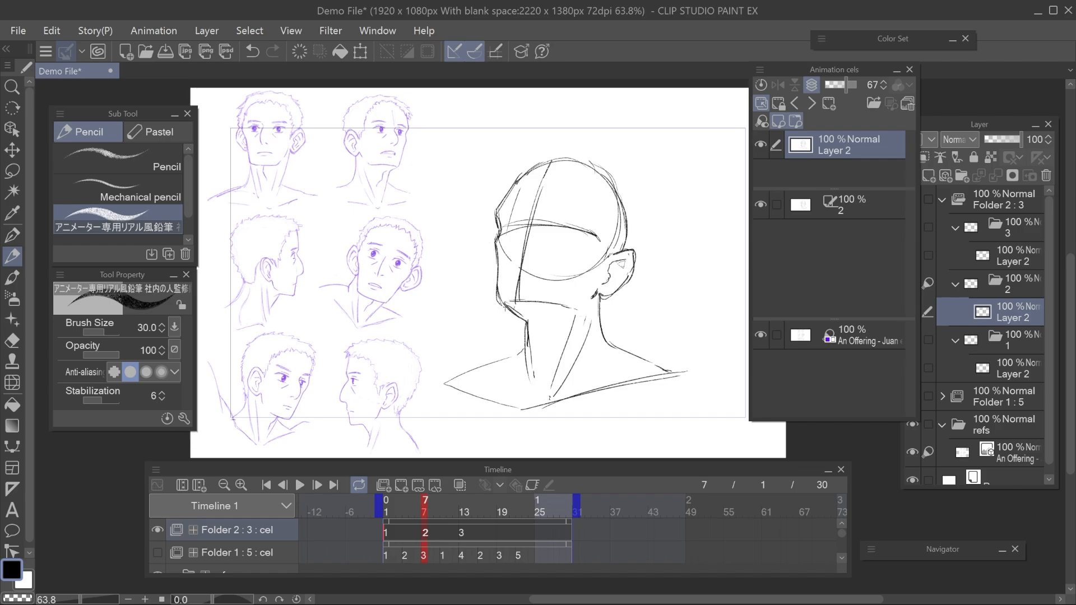
key(Right)
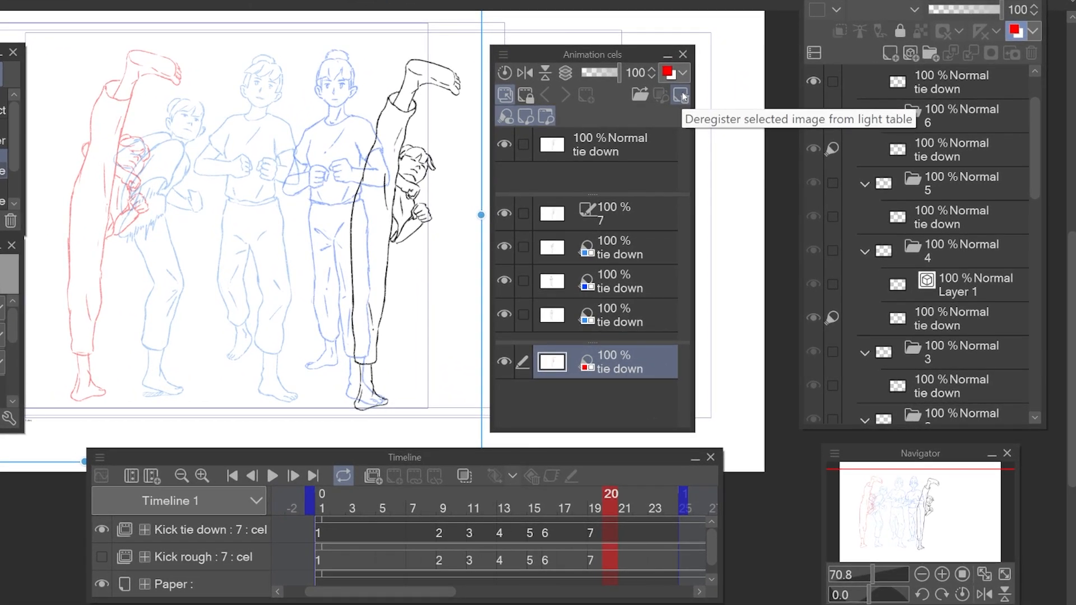
Step: Deregister the cel 6 image and move cel 7's three cel-specific images into the general light table
click(744, 149)
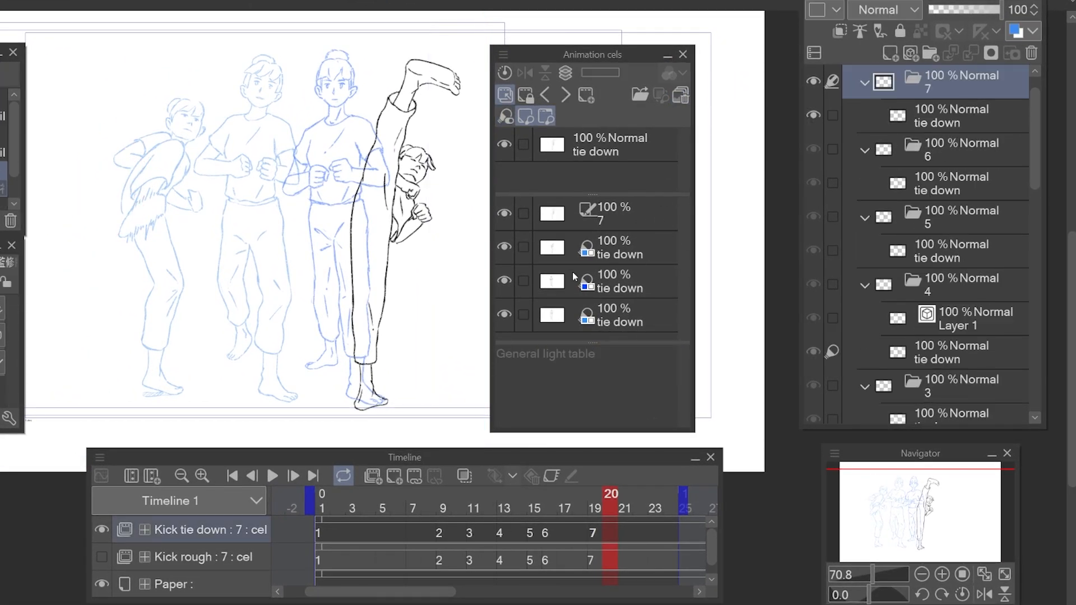
click(628, 320)
shift+click(626, 257)
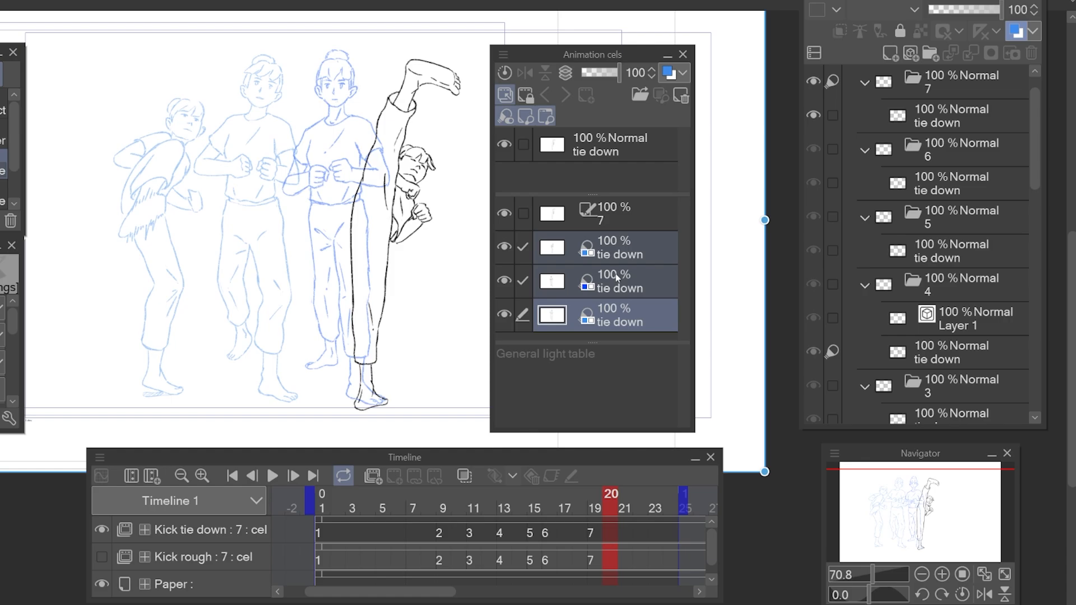
drag(616, 273, 611, 380)
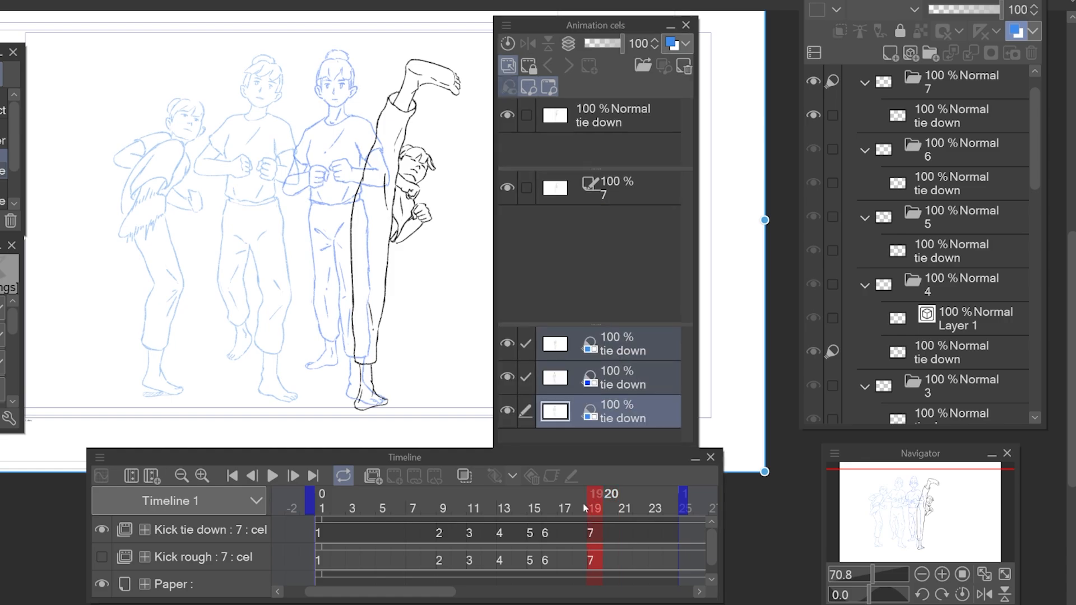
Step: Go to frame 13 and move the three general light table images into cel 4's cel-specific light table
drag(589, 506, 499, 505)
click(616, 343)
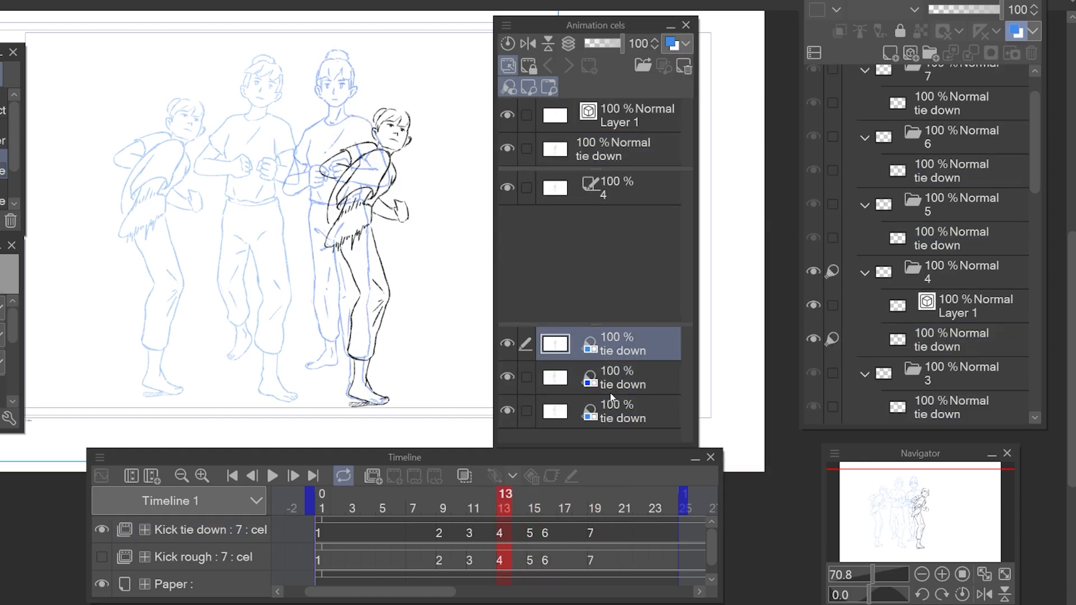
shift+click(617, 403)
drag(621, 378, 616, 213)
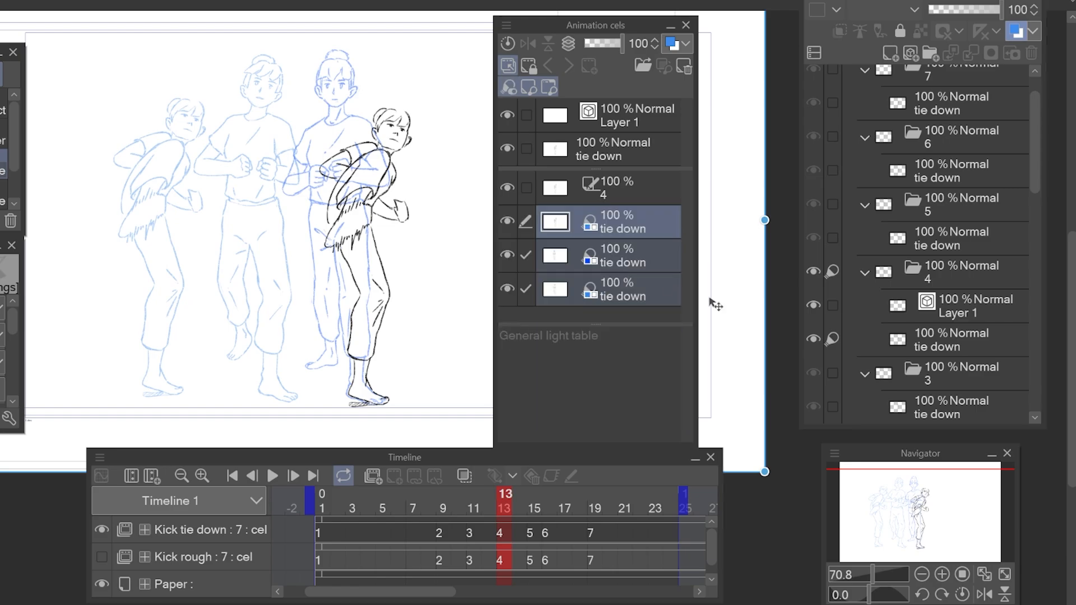
Step: Browse the Kick tie down cels and view the tie down layers of cels 3, 4 and 5
drag(508, 498, 588, 504)
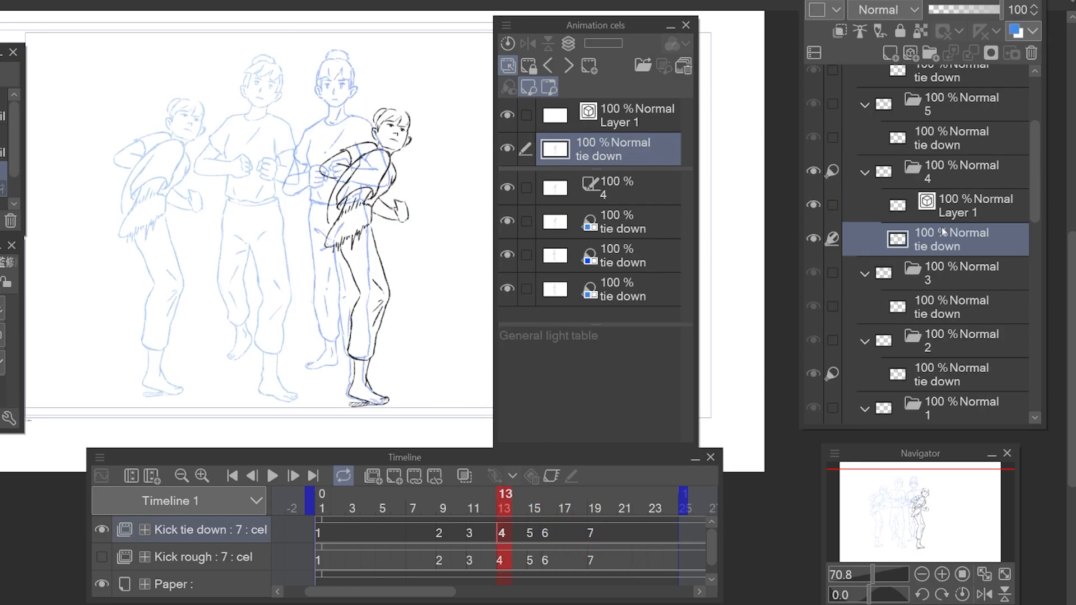
scroll(942, 232, down, 4)
scroll(943, 232, up, 5)
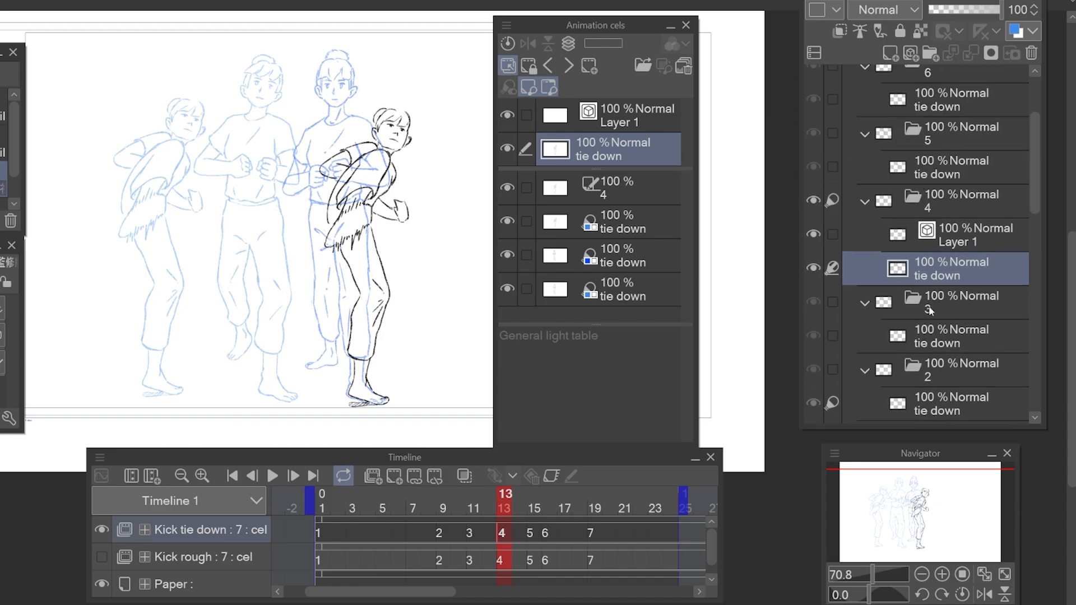
click(941, 339)
click(936, 168)
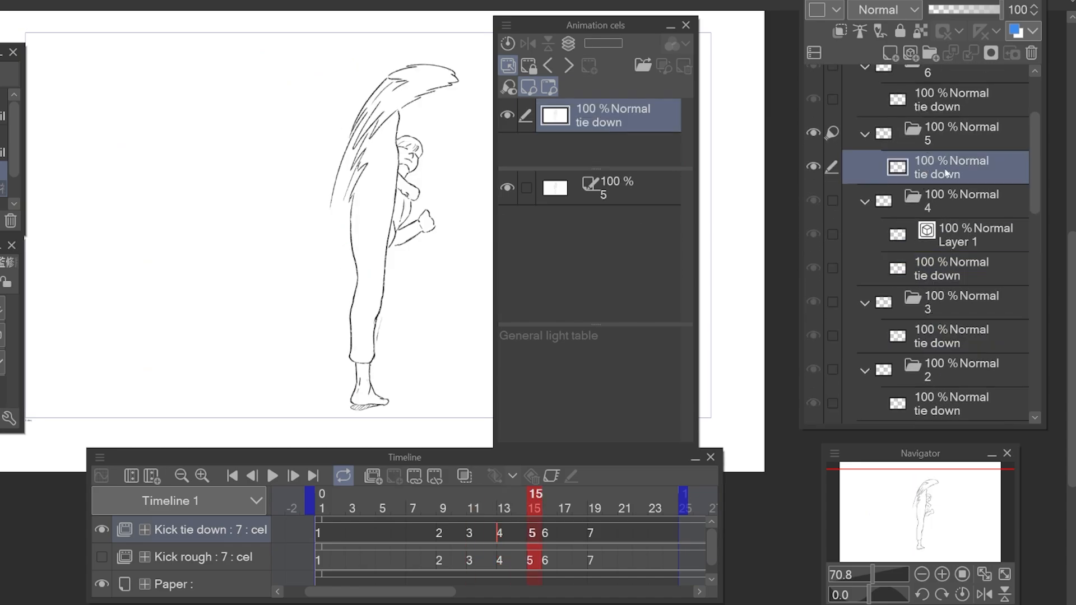
click(942, 270)
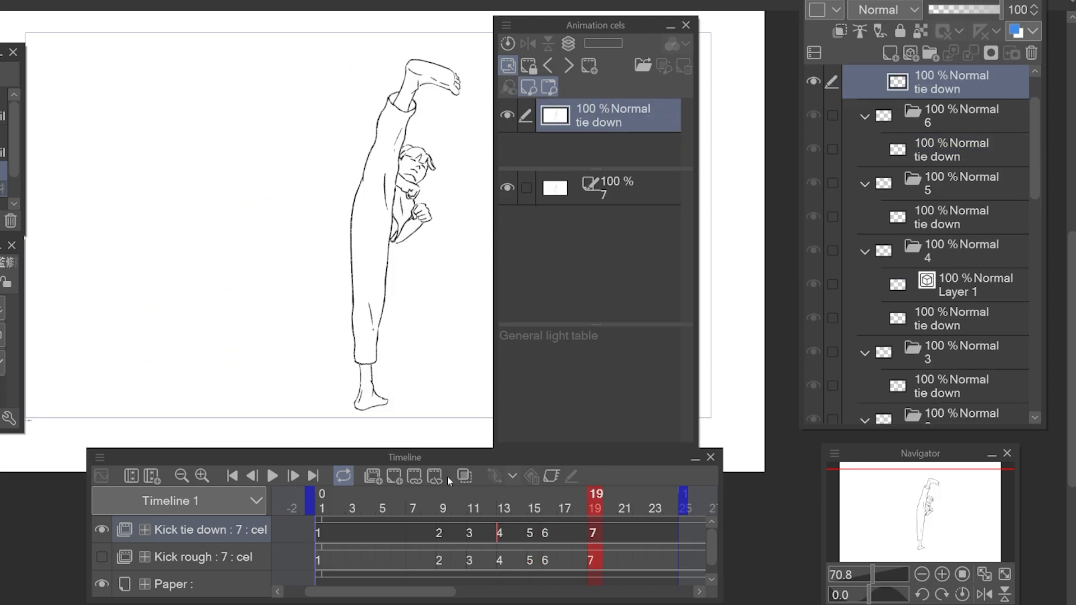
Step: Register cel 1's tie down drawing in the general light table and move it to cel 7's cel-specific light table at frame 20
click(321, 532)
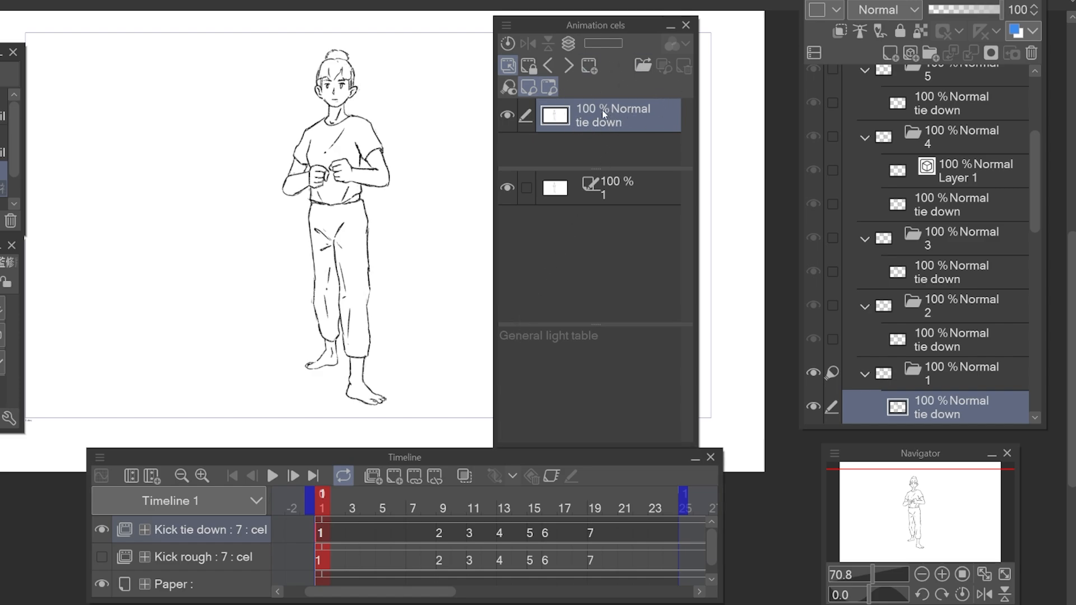
drag(602, 109, 605, 352)
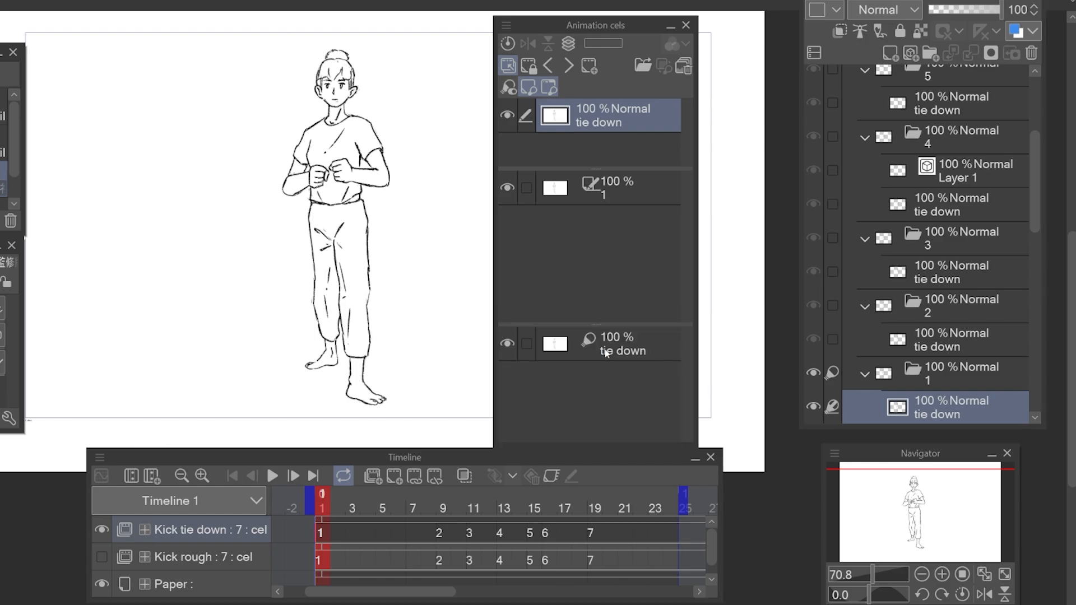
drag(560, 510, 611, 511)
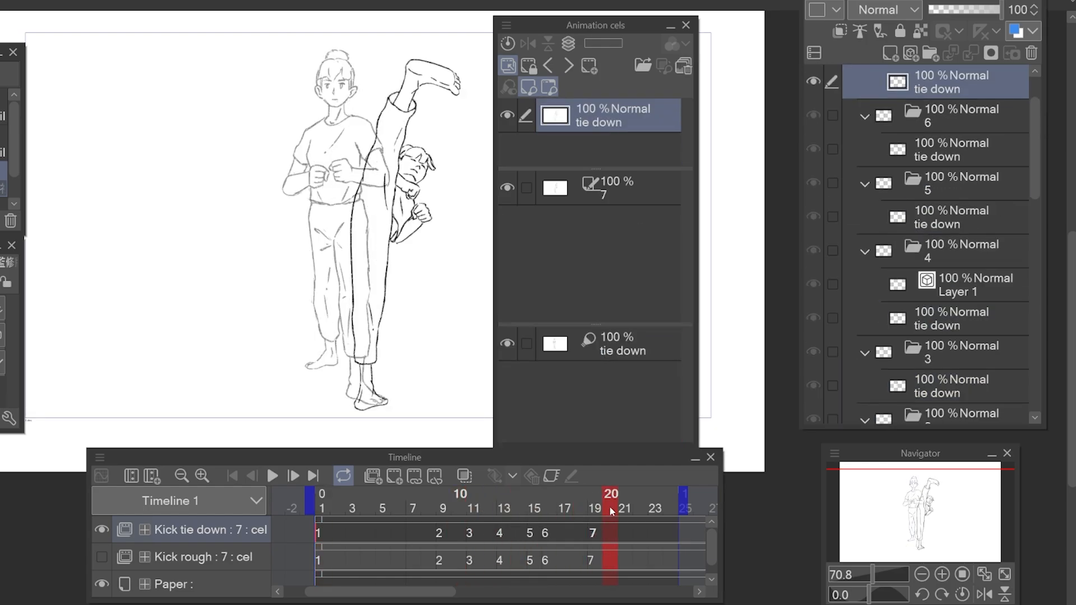
drag(617, 343, 625, 261)
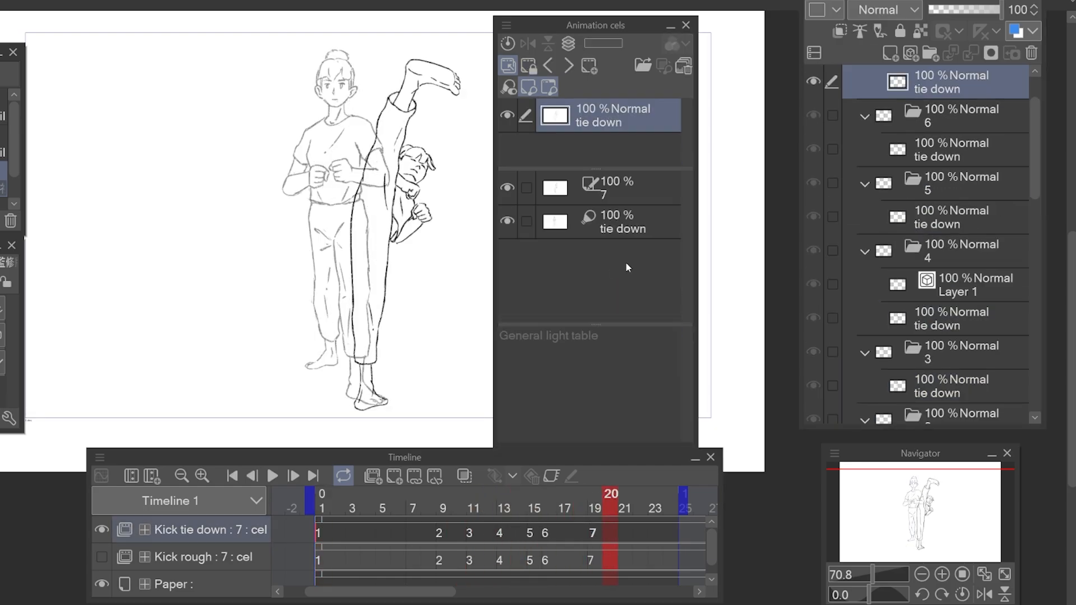
Step: Change the display color mode of the cel 1 image in cel 7's light table
click(630, 223)
click(680, 50)
click(729, 105)
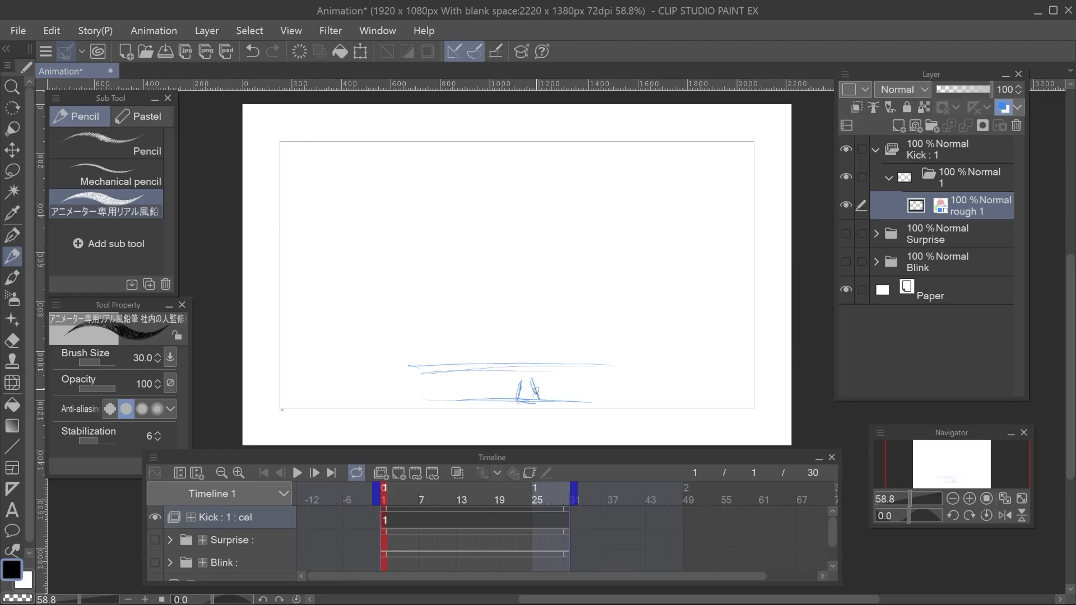
Step: Sketch the legs, torso, arms and head of a standing figure on rough 1 in cel 1 of the Kick folder
drag(511, 263, 520, 383)
drag(529, 253, 533, 379)
drag(490, 244, 502, 362)
key(e)
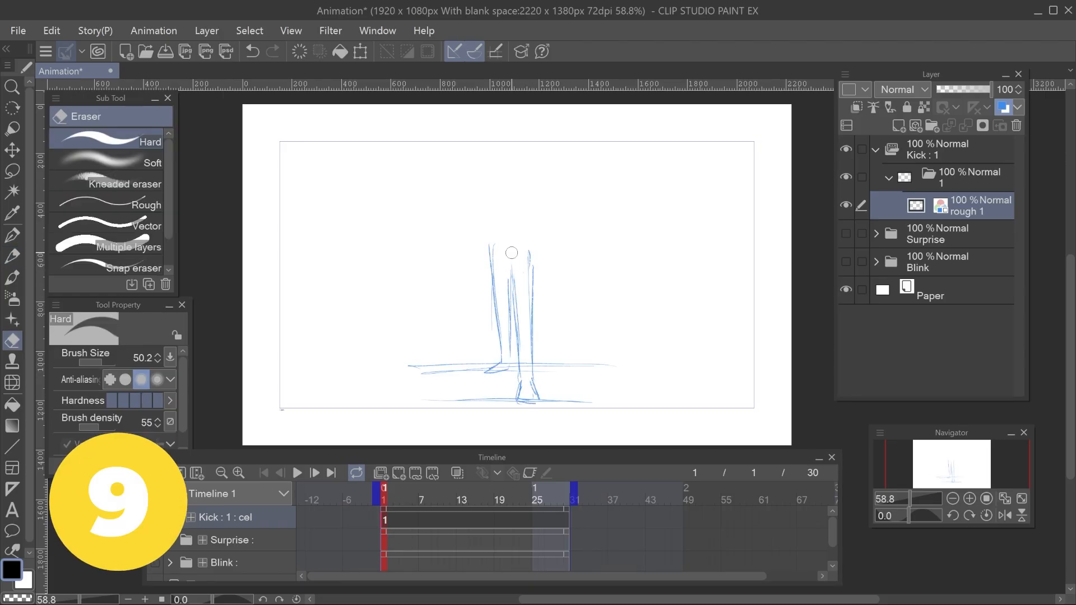
key(p)
drag(545, 179, 556, 220)
drag(507, 127, 507, 165)
mouse_move(510, 170)
mouse_down()
mouse_move(491, 208)
mouse_move(478, 200)
mouse_move(522, 208)
mouse_up()
drag(525, 226, 530, 253)
Step: Scale down the rough standing figure to fit within the frame
key(ctrl+t)
drag(616, 127, 594, 163)
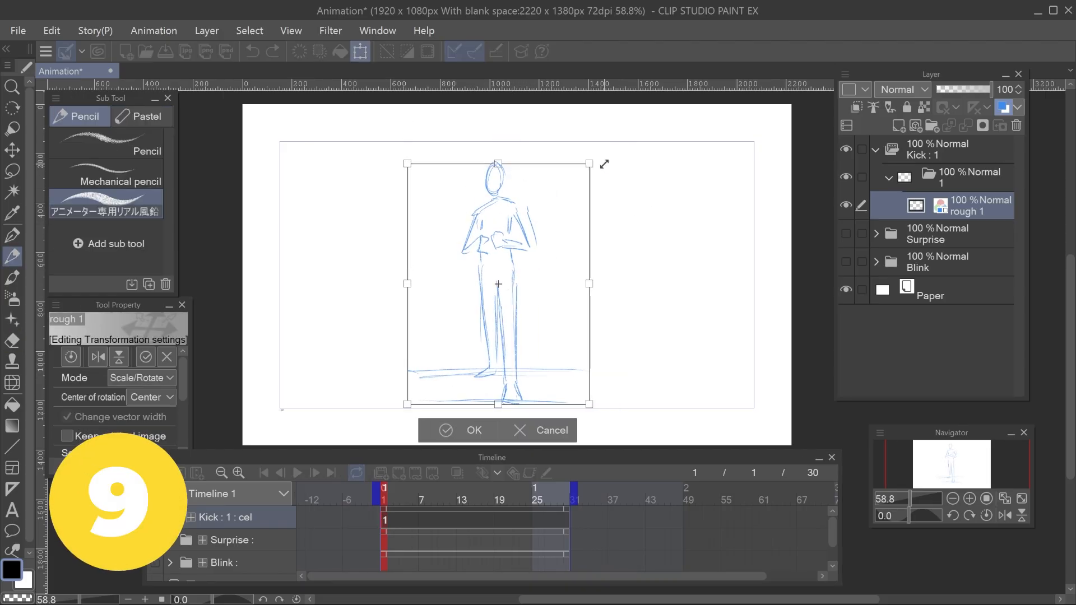
key(Return)
Step: Refine the head and torso of the scaled standing figure with pencil strokes
drag(508, 160, 506, 193)
drag(508, 200, 503, 234)
mouse_move(507, 191)
mouse_down()
mouse_move(528, 182)
mouse_move(507, 167)
mouse_up()
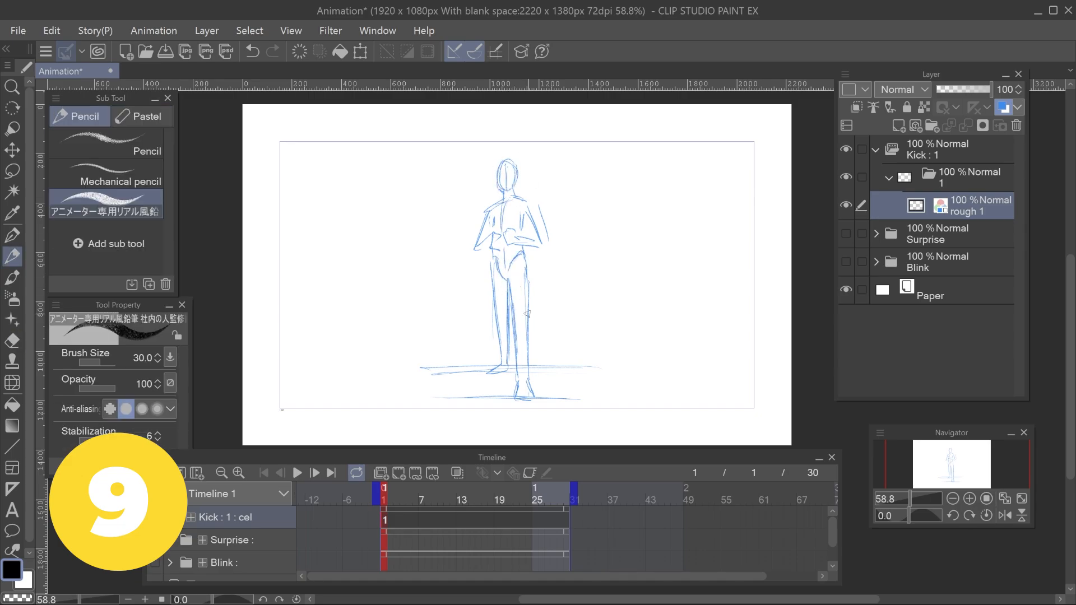
Step: Sketch the figure lifting its back leg in cel 2 at frame 13, using the onion skin of cel 1
scroll(527, 313, up, 2)
drag(518, 282, 531, 331)
drag(531, 336, 514, 396)
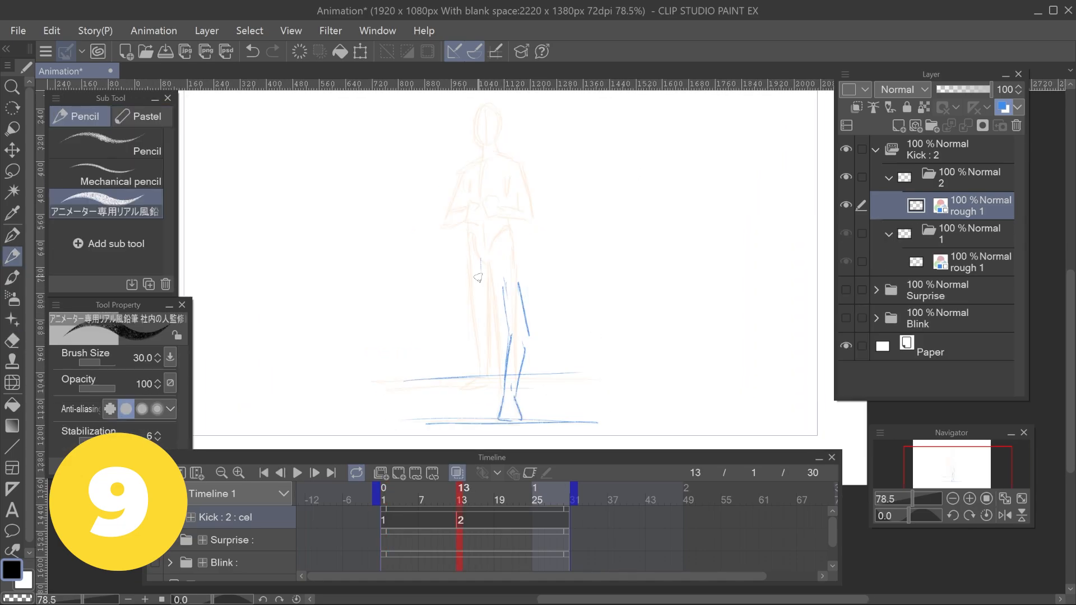
drag(542, 288, 488, 343)
key(p)
key(p)
drag(506, 287, 474, 340)
key(e)
key(p)
mouse_move(479, 171)
mouse_down()
mouse_move(527, 216)
mouse_move(513, 238)
mouse_up()
drag(513, 118, 519, 163)
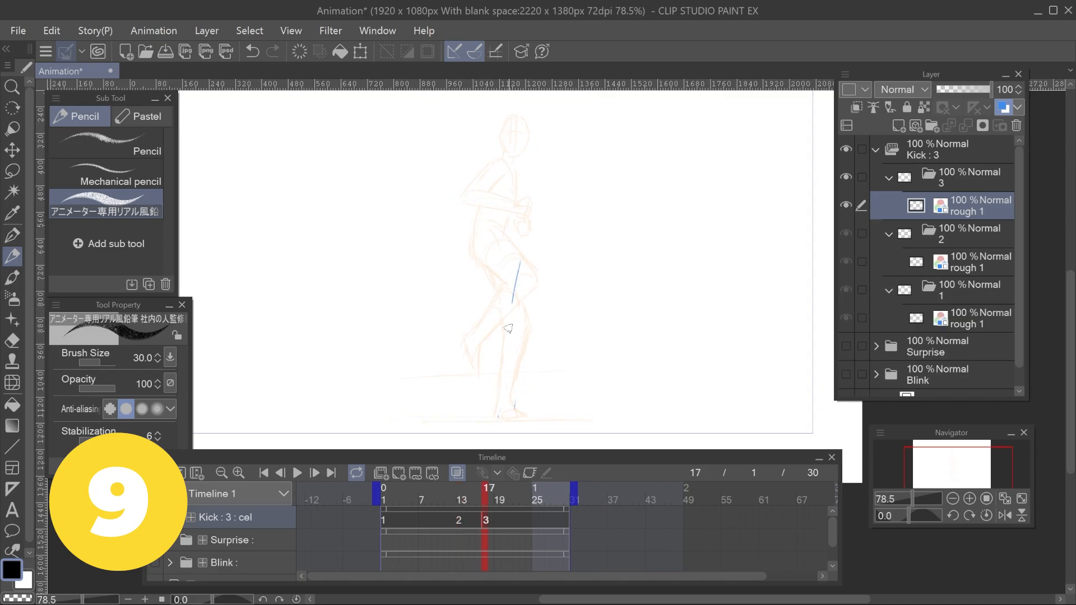
Step: Sketch the high kick pose in cel 3 and rough in the sweeping in-between kick in cel 2a
mouse_move(496, 440)
mouse_down()
mouse_move(539, 161)
mouse_move(591, 161)
mouse_up()
drag(545, 154, 586, 164)
mouse_move(553, 156)
mouse_down()
mouse_move(526, 300)
mouse_move(525, 255)
mouse_up()
mouse_move(538, 183)
mouse_down()
mouse_move(543, 208)
mouse_move(530, 182)
mouse_up()
mouse_move(522, 136)
mouse_down()
mouse_move(491, 275)
mouse_move(495, 381)
mouse_up()
key(e)
drag(508, 216, 497, 319)
key(p)
mouse_move(496, 388)
mouse_down()
mouse_move(490, 405)
mouse_move(514, 405)
mouse_up()
key(e)
mouse_move(506, 364)
mouse_down()
mouse_move(505, 386)
mouse_move(514, 287)
mouse_up()
key(p)
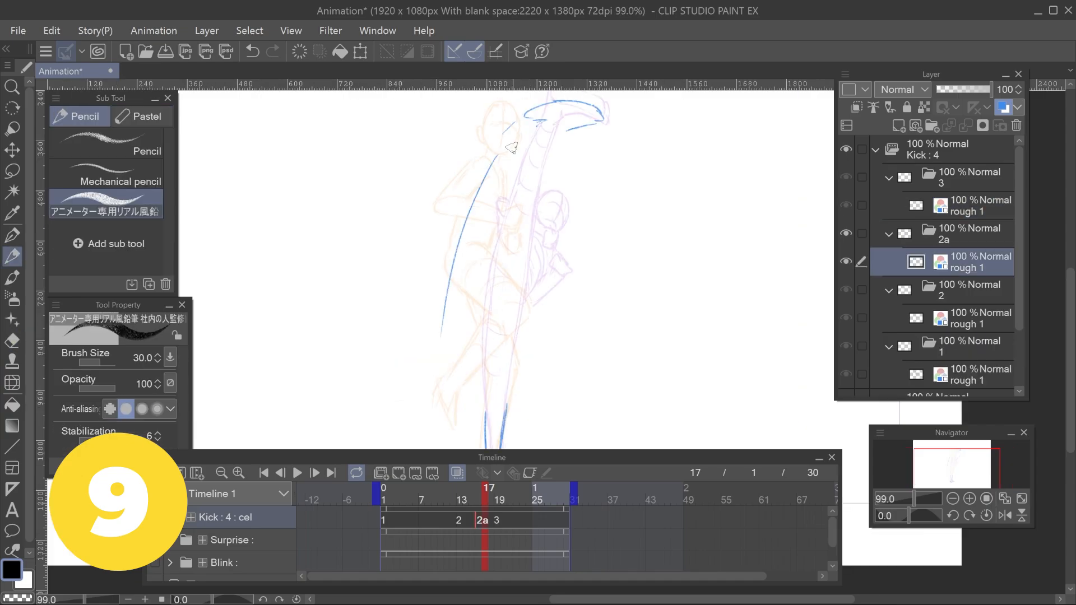
mouse_move(483, 199)
mouse_down()
mouse_move(536, 119)
mouse_move(469, 250)
mouse_up()
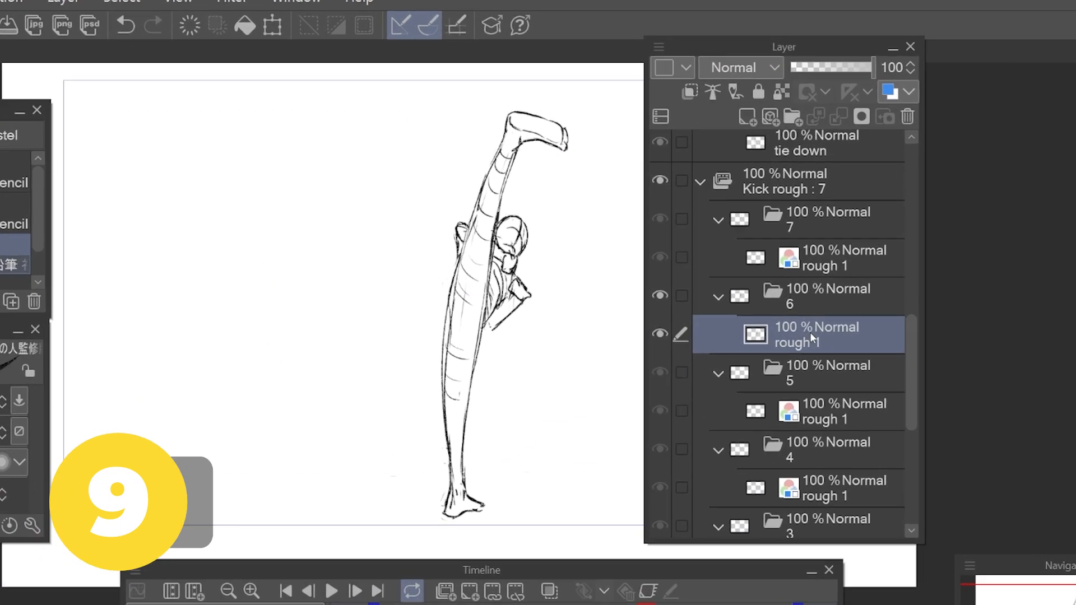
Step: Apply layer color to cel 6's rough layer and the Kick rough folder, and pick a magenta hue in the layer color settings
click(898, 93)
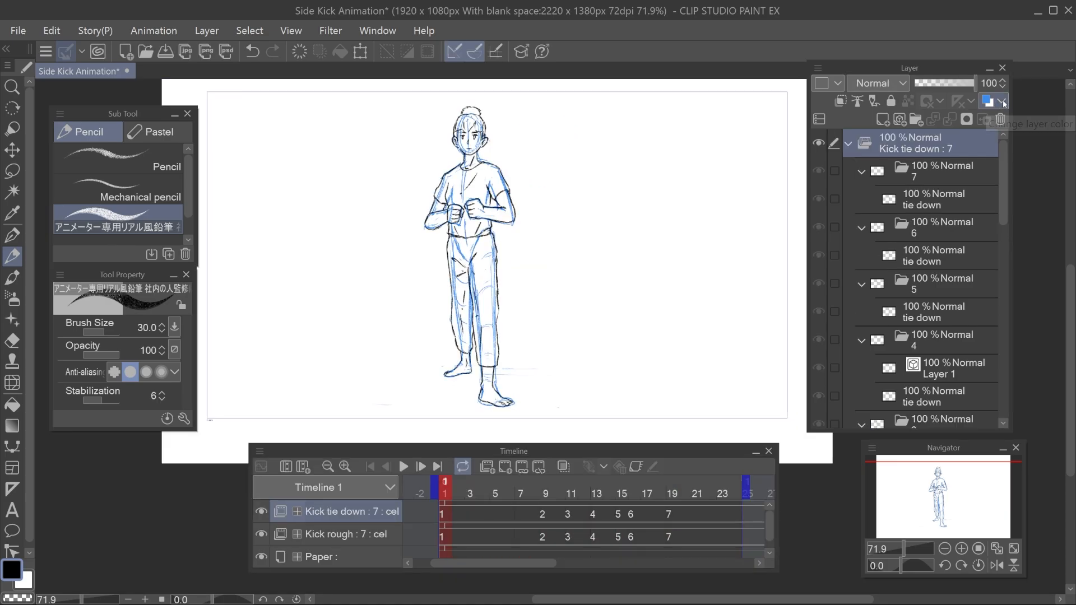
click(1002, 102)
click(1017, 115)
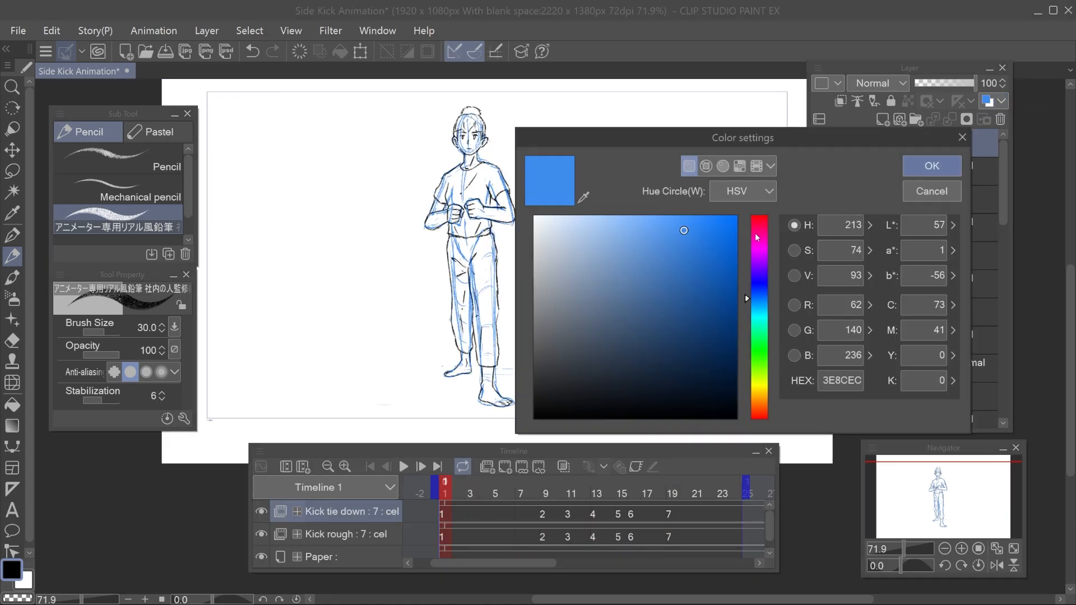
click(756, 238)
click(932, 165)
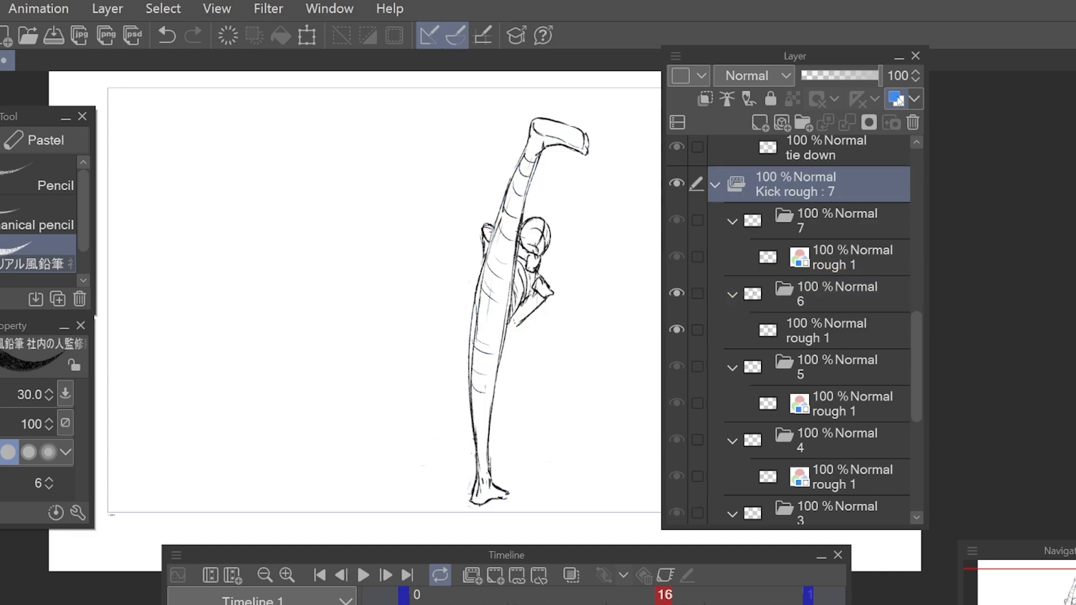
click(895, 100)
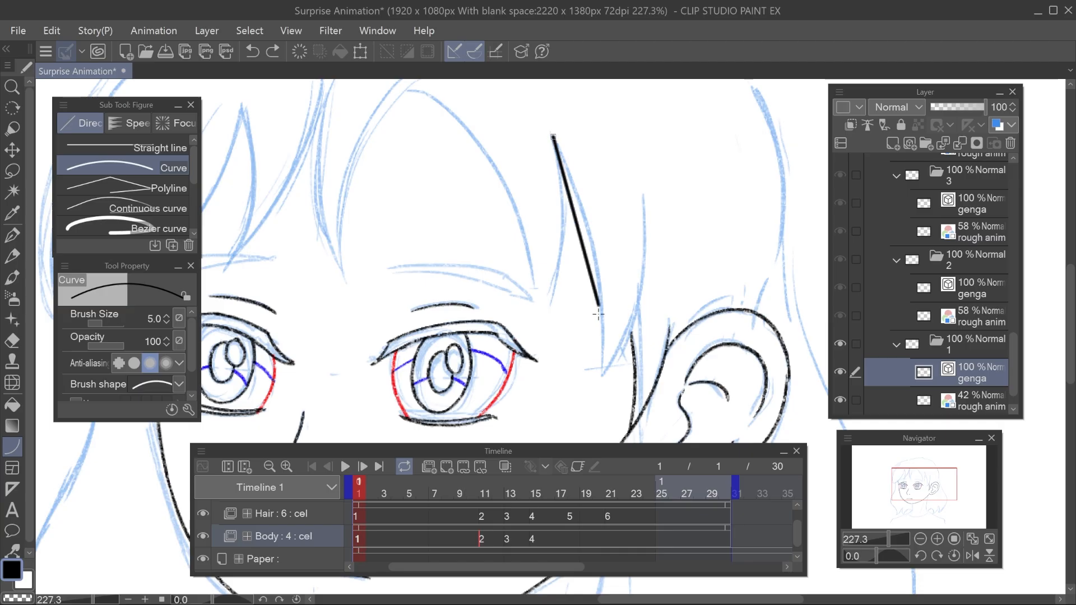
Step: Ink the bangs from the ear toward the forehead's center with the Curve tool on cel 1's genga vector layer
drag(580, 208, 629, 442)
click(594, 313)
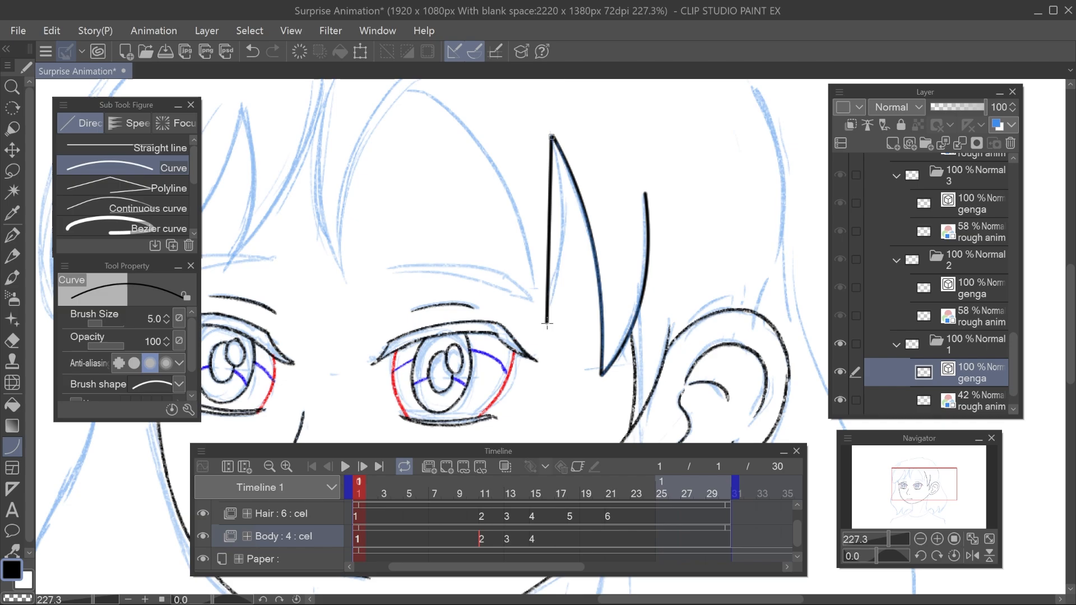
drag(434, 157, 573, 392)
click(548, 192)
drag(491, 144, 427, 336)
click(418, 207)
Step: Trace the pointed locks above the character's left-hand eye with black curves
drag(411, 143, 427, 336)
click(383, 241)
drag(308, 328, 403, 174)
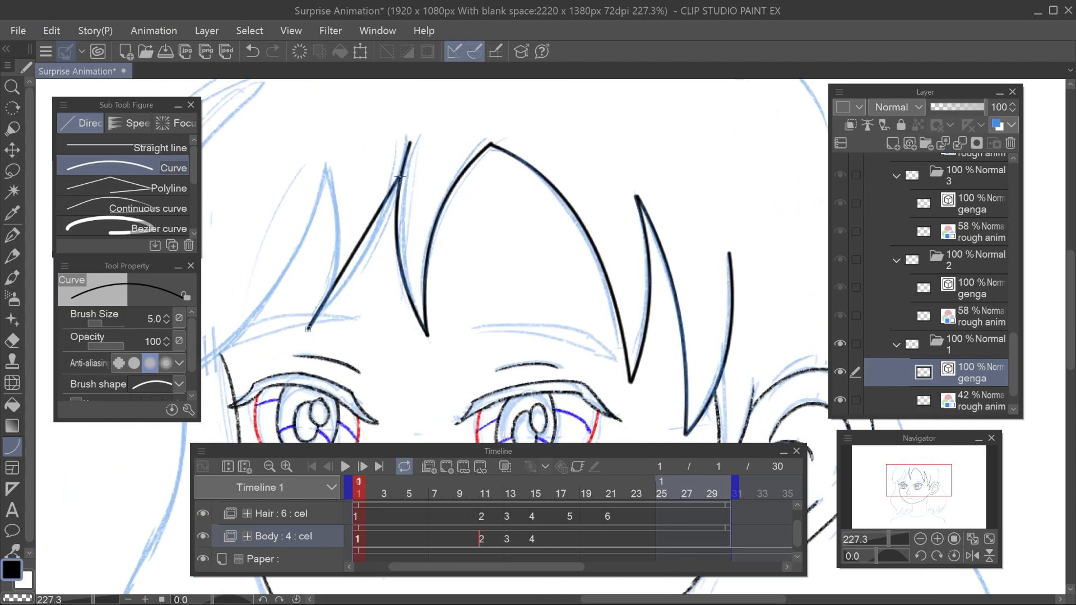
click(379, 279)
drag(324, 166, 308, 329)
click(360, 234)
Step: Trace the side fringe, the outer left contour of the hair and the tuft near the crown with curves
scroll(466, 224, left, 6)
drag(483, 166, 340, 184)
click(468, 349)
scroll(403, 301, left, 1)
click(271, 381)
scroll(271, 382, up, 5)
drag(311, 302, 423, 194)
click(297, 235)
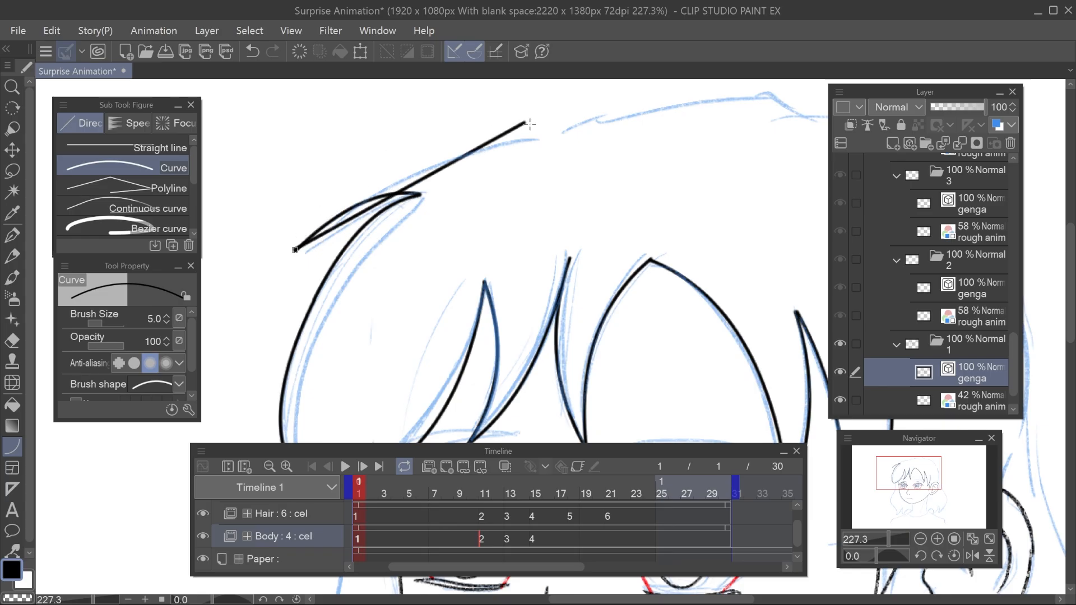
drag(291, 255, 395, 249)
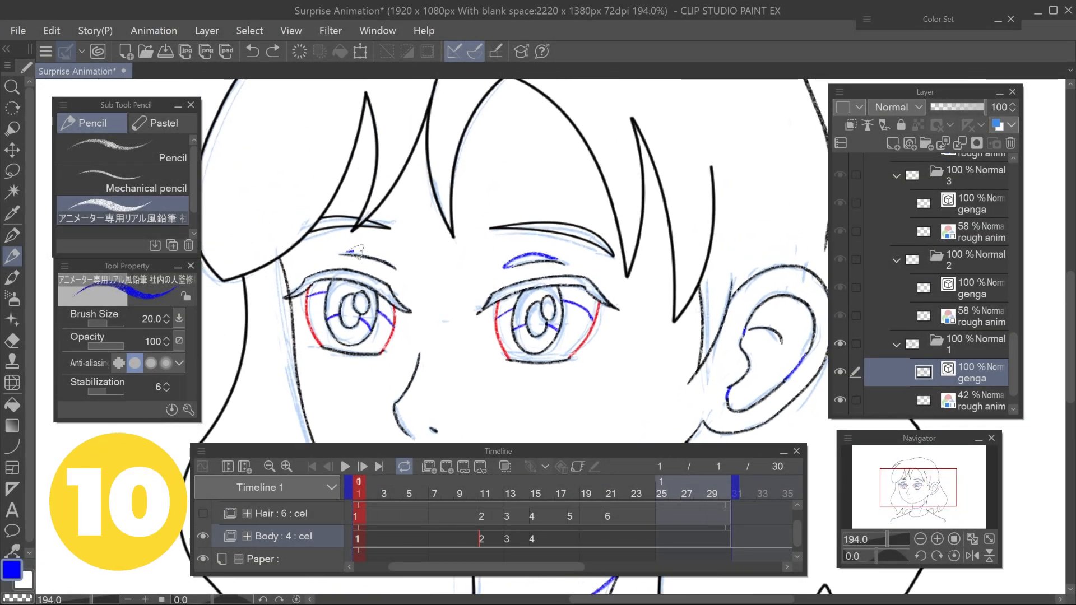
Step: Pencil blue shadow lines beneath the left eyebrow and under the center and right-hand bangs
drag(349, 254, 397, 268)
mouse_move(544, 120)
mouse_down()
mouse_move(553, 115)
mouse_move(553, 172)
mouse_up()
mouse_move(518, 158)
mouse_down()
mouse_move(492, 201)
mouse_move(480, 303)
mouse_up()
drag(519, 160, 614, 327)
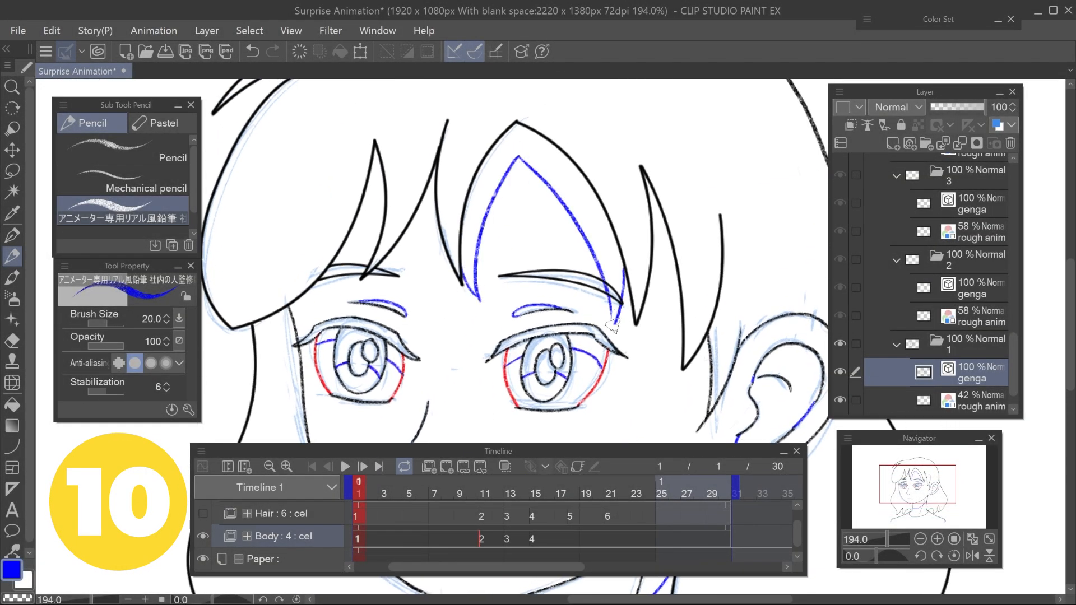
drag(654, 254, 661, 376)
mouse_move(691, 373)
mouse_down()
mouse_move(691, 291)
mouse_move(634, 282)
mouse_up()
drag(654, 262, 650, 331)
Step: Draw blue shadow lines under the left-hand bangs, redoing the strokes that miss the shape
mouse_move(325, 106)
mouse_down()
mouse_move(439, 196)
mouse_move(412, 297)
mouse_up()
key(ctrl+z)
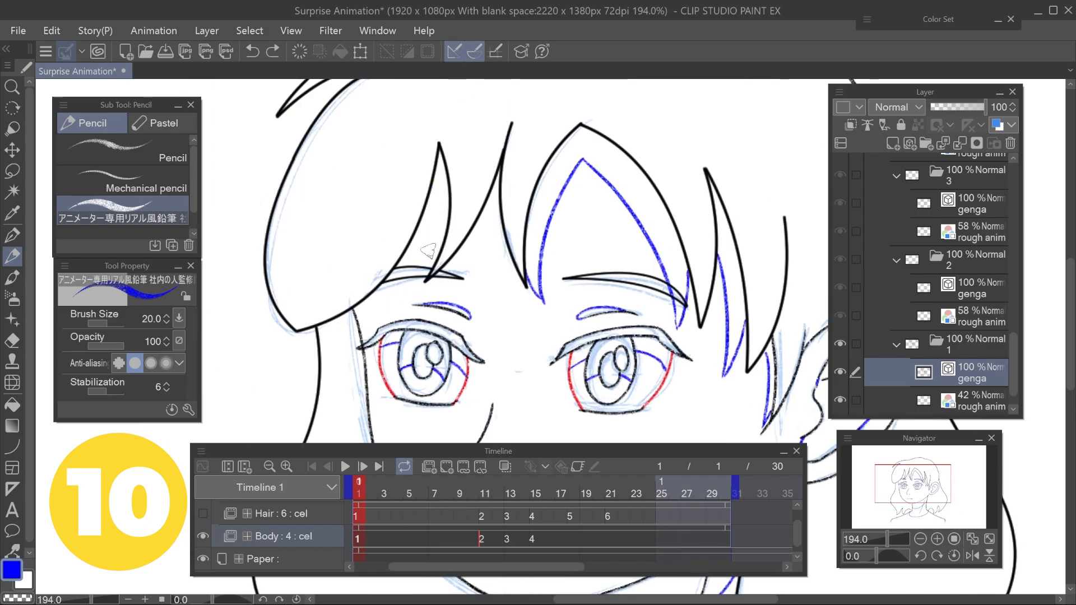
drag(429, 249, 412, 296)
drag(424, 261, 362, 327)
drag(487, 201, 413, 299)
key(ctrl+z)
mouse_move(640, 309)
mouse_down()
mouse_move(660, 216)
mouse_move(618, 308)
mouse_up()
drag(481, 197, 392, 297)
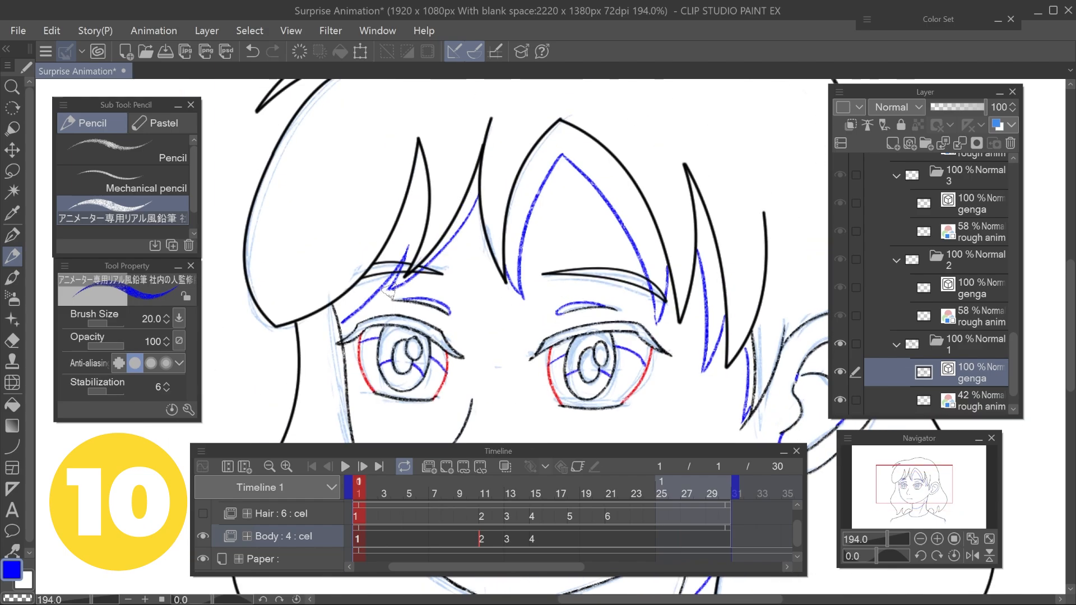
Step: Draw the blue shadow contour inside the long hair on the left side of the face, ending in curled tips
drag(588, 364, 459, 136)
key(ctrl+minus)
key(ctrl+minus)
scroll(450, 381, up, 3)
drag(326, 141, 356, 369)
key(ctrl+z)
mouse_move(358, 367)
mouse_down()
mouse_move(479, 345)
mouse_move(369, 374)
mouse_move(480, 357)
mouse_up()
key(ctrl+z)
key(ctrl+z)
drag(481, 313, 454, 314)
key(ctrl+z)
key(ctrl+z)
drag(343, 140, 406, 331)
drag(454, 336, 455, 308)
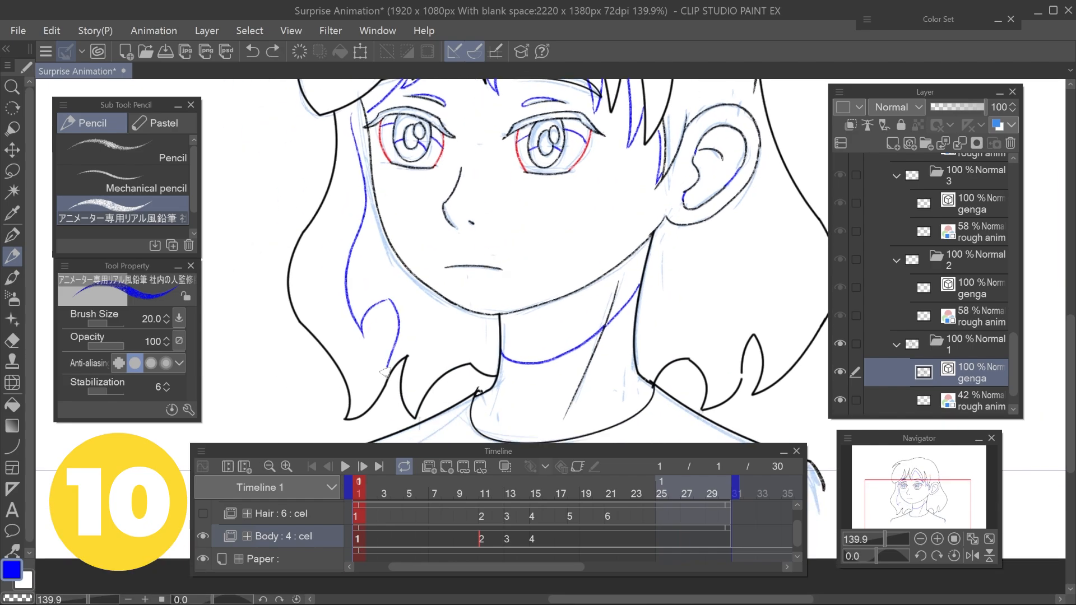
drag(392, 298, 379, 389)
Step: Draw the blue shadow contour inside the long hair on the right side, below the ear
mouse_move(781, 287)
mouse_down()
mouse_move(618, 278)
mouse_move(638, 326)
mouse_up()
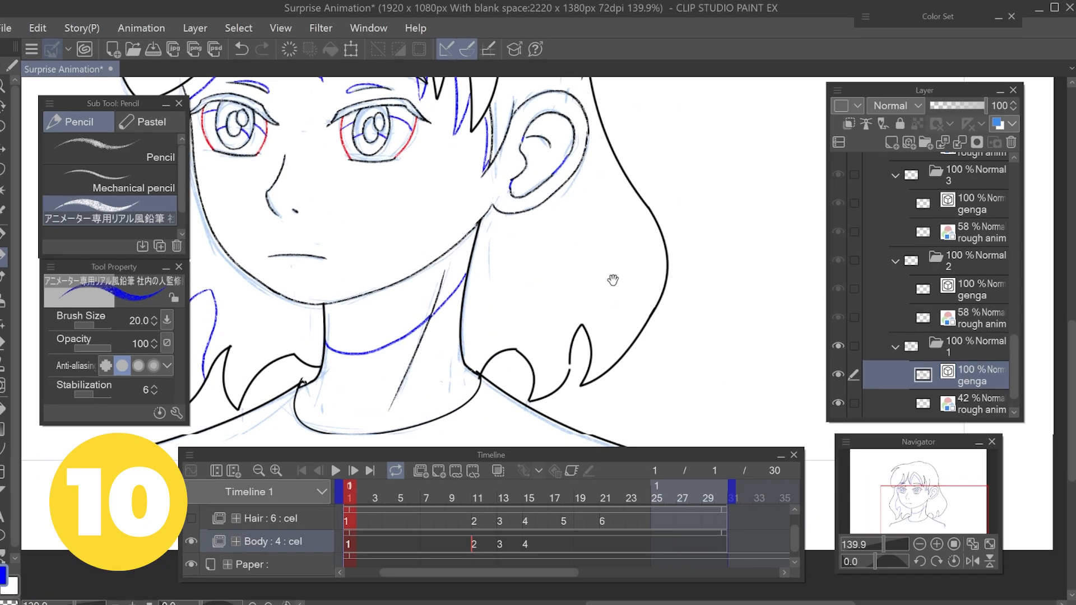
drag(607, 227, 574, 302)
drag(573, 293, 525, 357)
key(ctrl+z)
key(ctrl+z)
mouse_move(601, 198)
mouse_down()
mouse_move(627, 294)
mouse_move(617, 338)
mouse_up()
drag(618, 331, 553, 398)
drag(616, 320, 616, 409)
Step: Add blue shadow lines to the hair strands between the bangs and the ear
drag(483, 489, 552, 604)
mouse_move(442, 350)
mouse_down()
mouse_move(465, 337)
mouse_move(473, 385)
mouse_up()
mouse_move(448, 281)
mouse_down()
mouse_move(468, 330)
mouse_move(442, 379)
mouse_up()
key(ctrl+z)
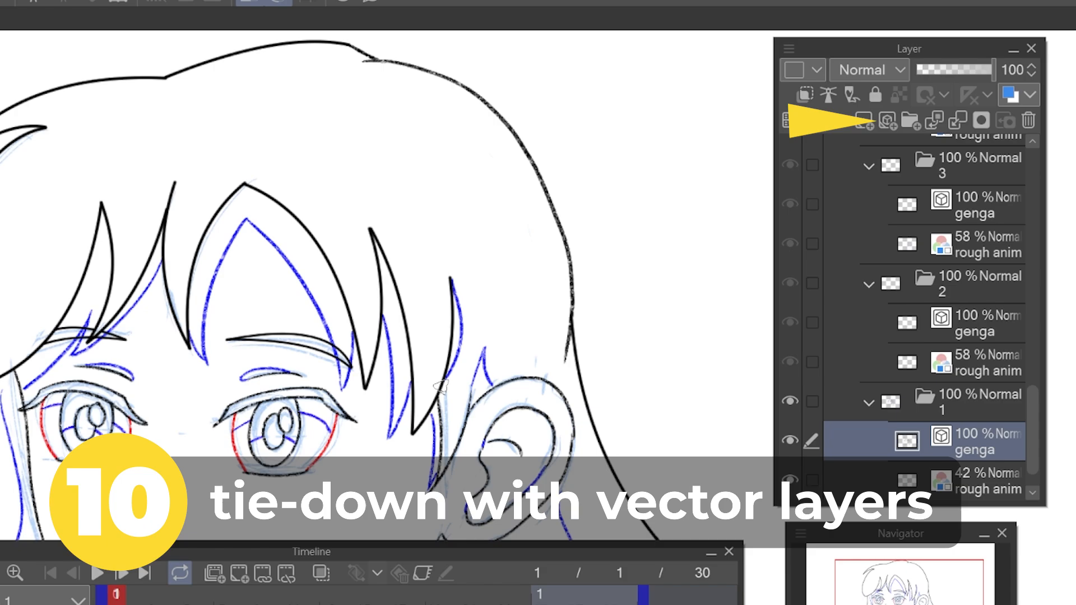
drag(420, 336, 510, 402)
Step: Draw small blue shadow shapes above the bangs and at the crown of the hair
drag(261, 249, 246, 283)
drag(385, 124, 427, 144)
drag(427, 146, 485, 144)
mouse_move(531, 359)
mouse_down()
mouse_move(529, 152)
mouse_move(531, 359)
mouse_up()
Step: Mark the hair highlights across the top of the head with small red pencil shapes
mouse_move(246, 167)
mouse_down()
mouse_move(280, 149)
mouse_move(217, 167)
mouse_move(285, 157)
mouse_up()
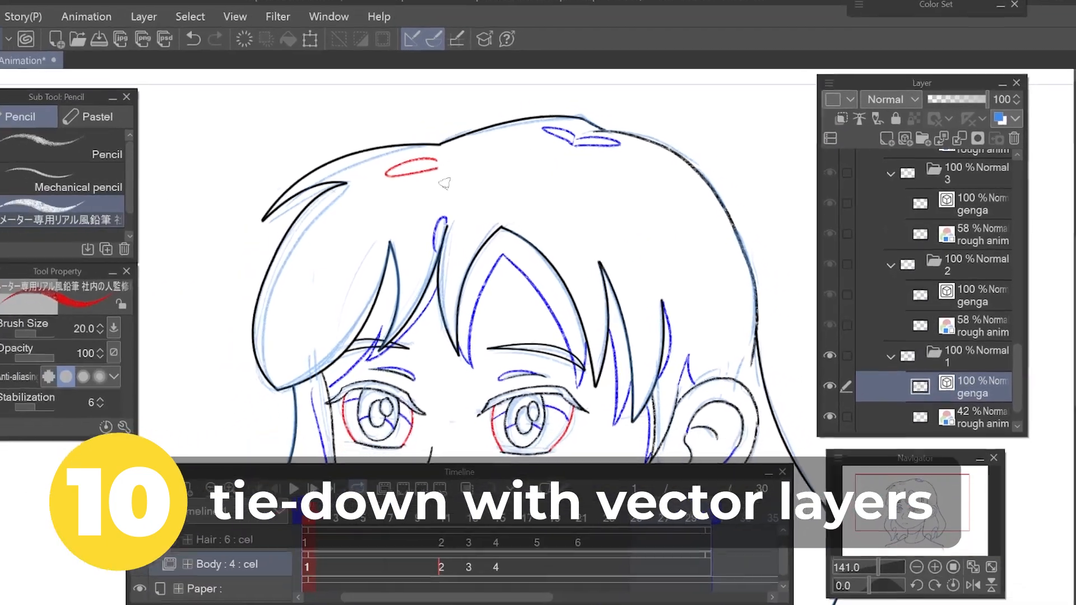
mouse_move(426, 195)
mouse_down()
mouse_move(445, 186)
mouse_move(474, 197)
mouse_up()
drag(488, 202, 485, 213)
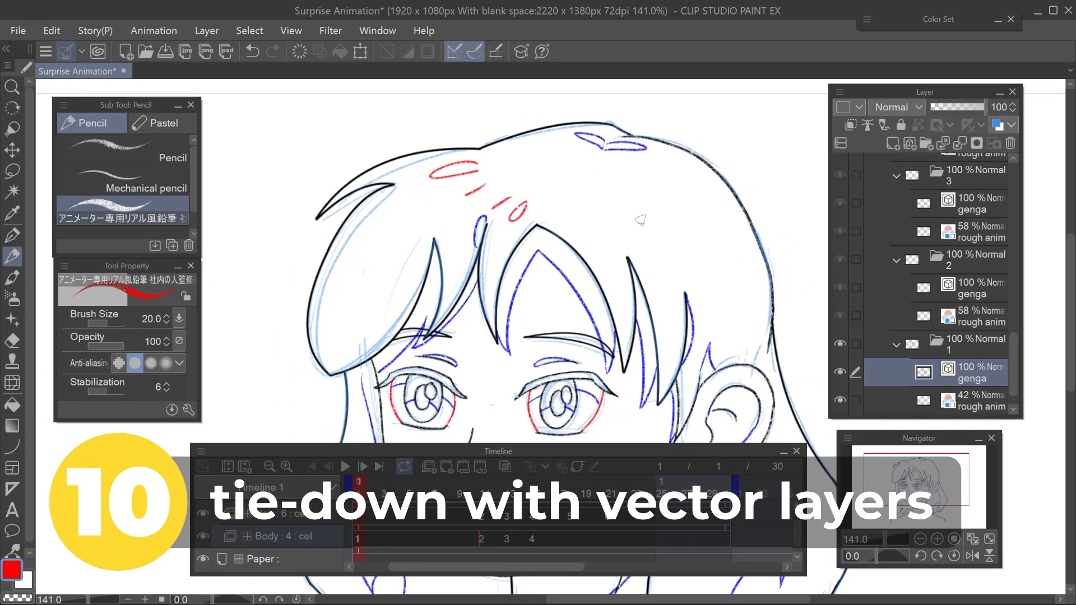
mouse_move(675, 192)
mouse_down()
mouse_move(689, 205)
mouse_move(679, 193)
mouse_up()
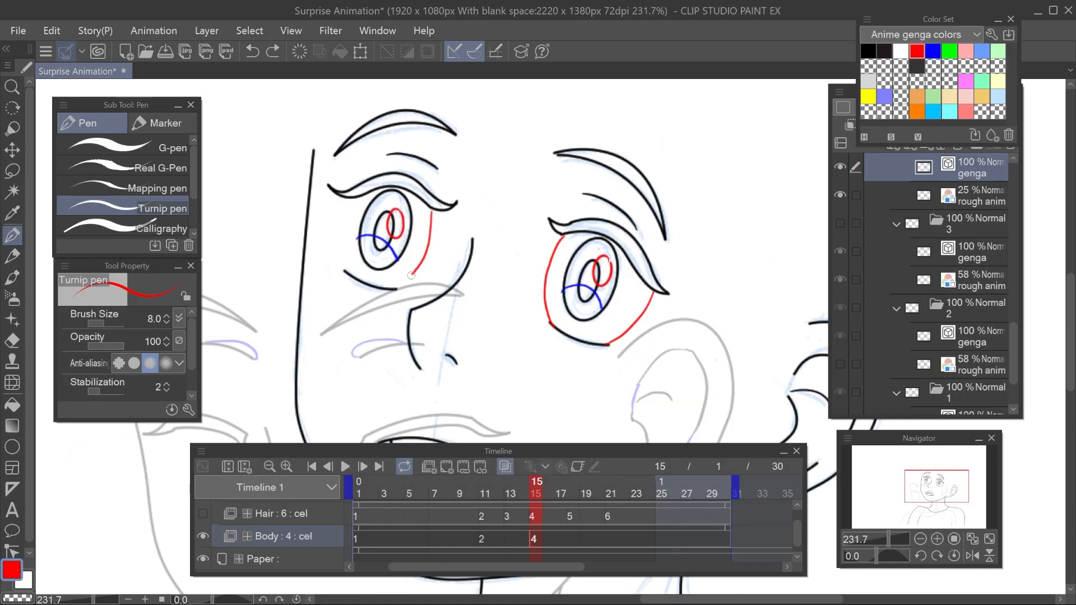
Step: Replace the red outer edge of the left-hand eye in body cel 4 with a Bezier curve
key(ctrl+z)
mouse_move(434, 210)
mouse_down()
mouse_move(395, 289)
mouse_move(343, 321)
mouse_up()
key(u)
click(430, 200)
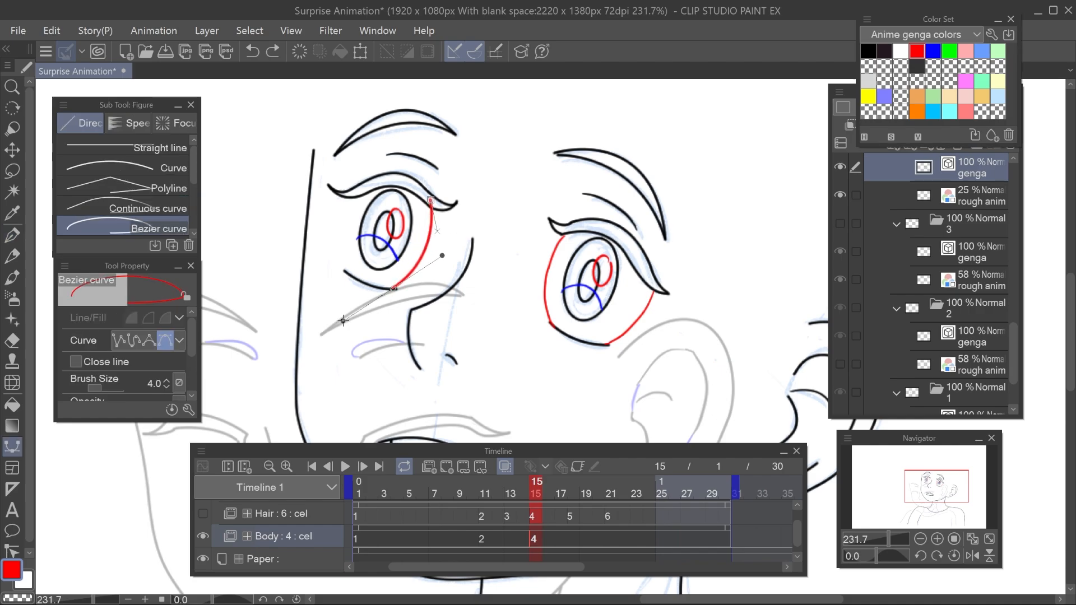
Step: Adjust the control points of the red eye curve and the lower lash line so their ends meet
key(y)
drag(430, 200, 431, 212)
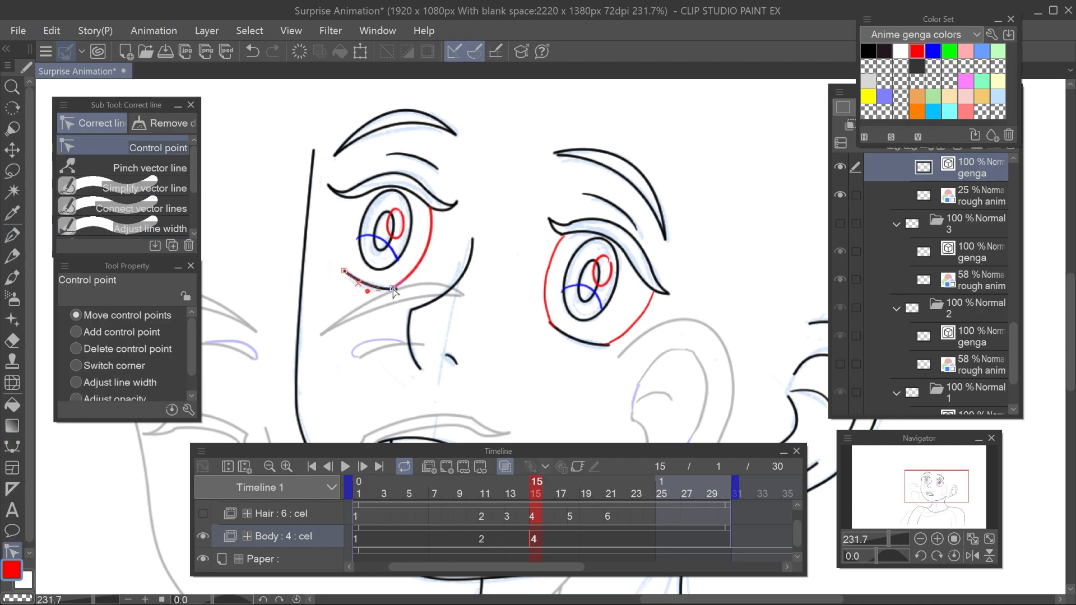
drag(393, 289, 397, 296)
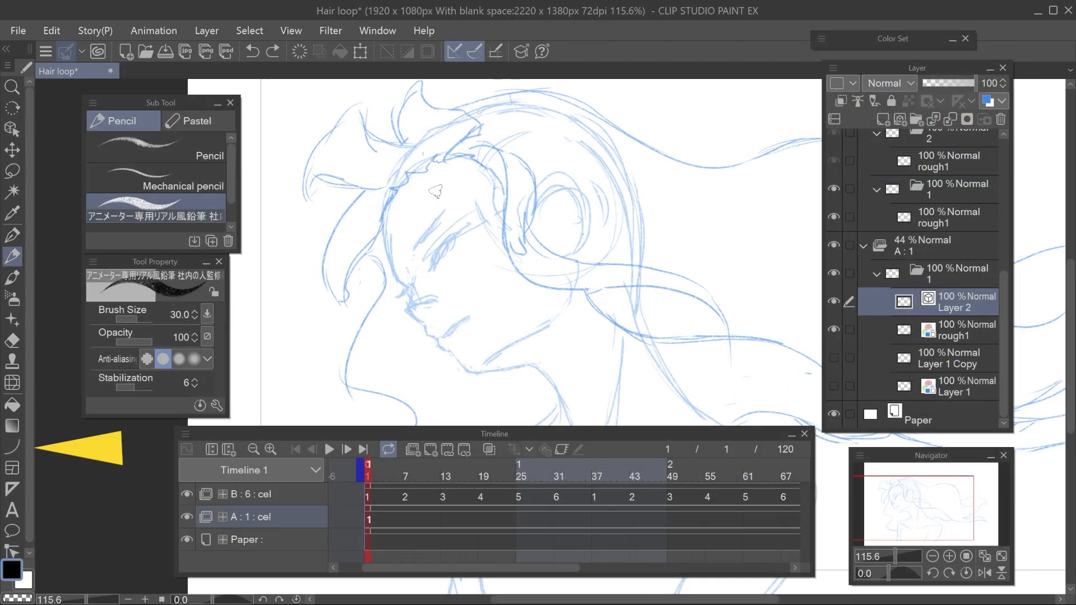
Step: Trace the forehead and closed eye with curves, and the nose underside and eyebrow with straight lines, in the Hair loop drawing
key(u)
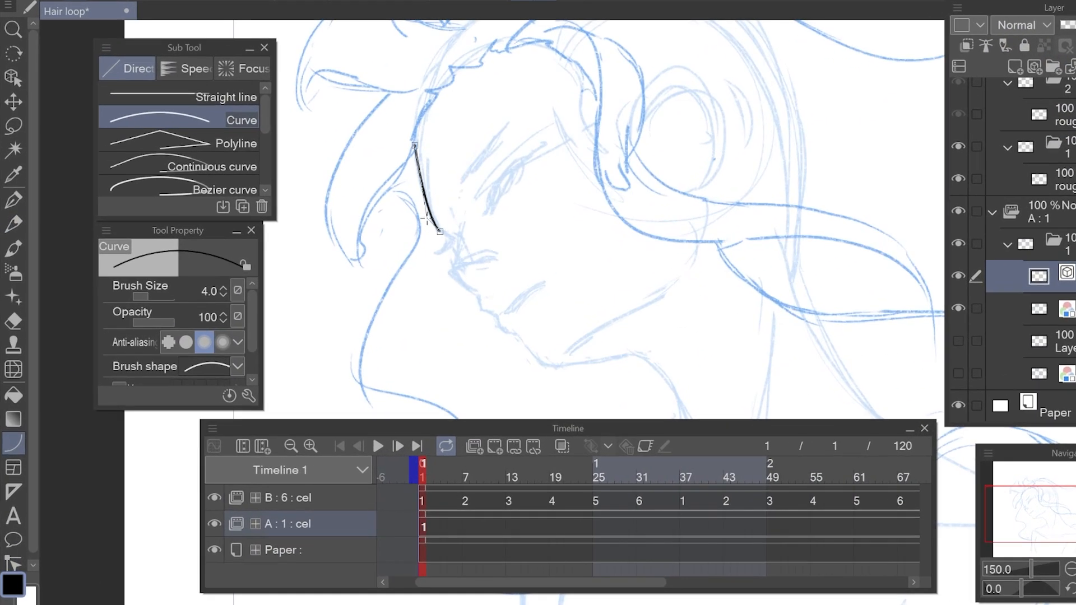
click(178, 97)
drag(460, 234, 450, 270)
drag(505, 128, 495, 136)
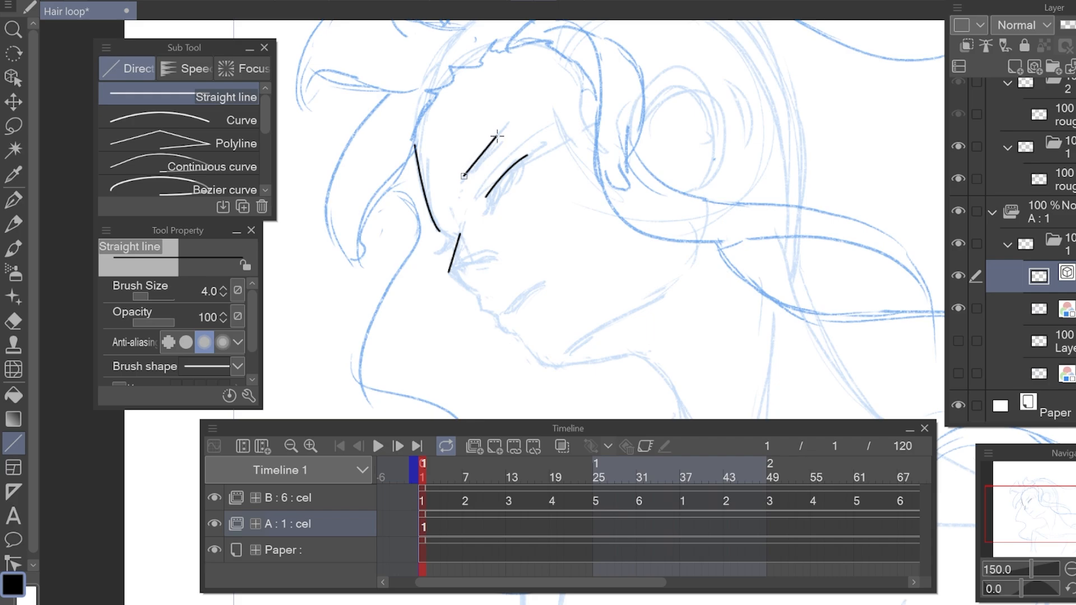
Step: Trace the rounded shape behind the face with the Bezier curve tool
click(178, 187)
click(645, 106)
drag(680, 86, 700, 89)
drag(719, 155, 711, 185)
key(Return)
Step: Trace the profile from the nose through the lips and chin to the throat as one Bezier curve
click(448, 271)
drag(476, 289, 494, 294)
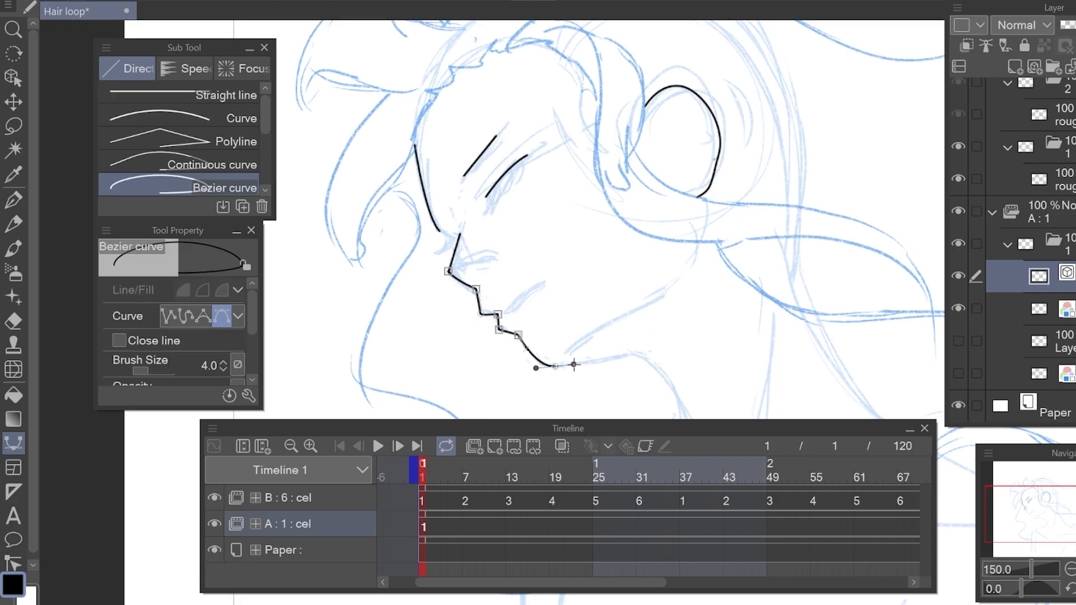
click(633, 353)
key(Return)
Step: Soften the lip and chin curve with its control points and join the forehead line to the nose using Pinch vector line
key(y)
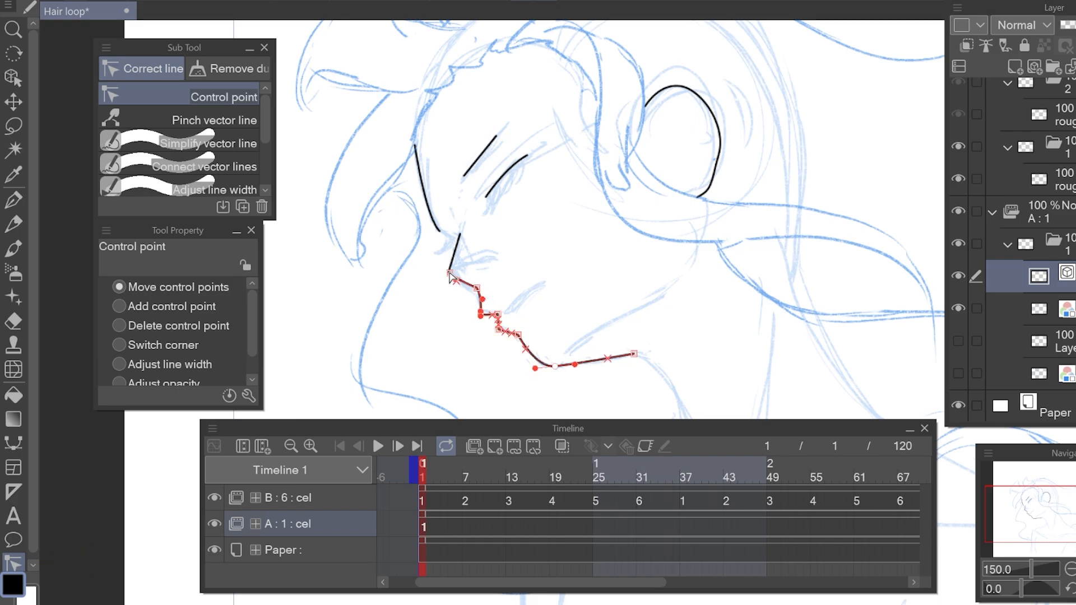
scroll(505, 336, up, 3)
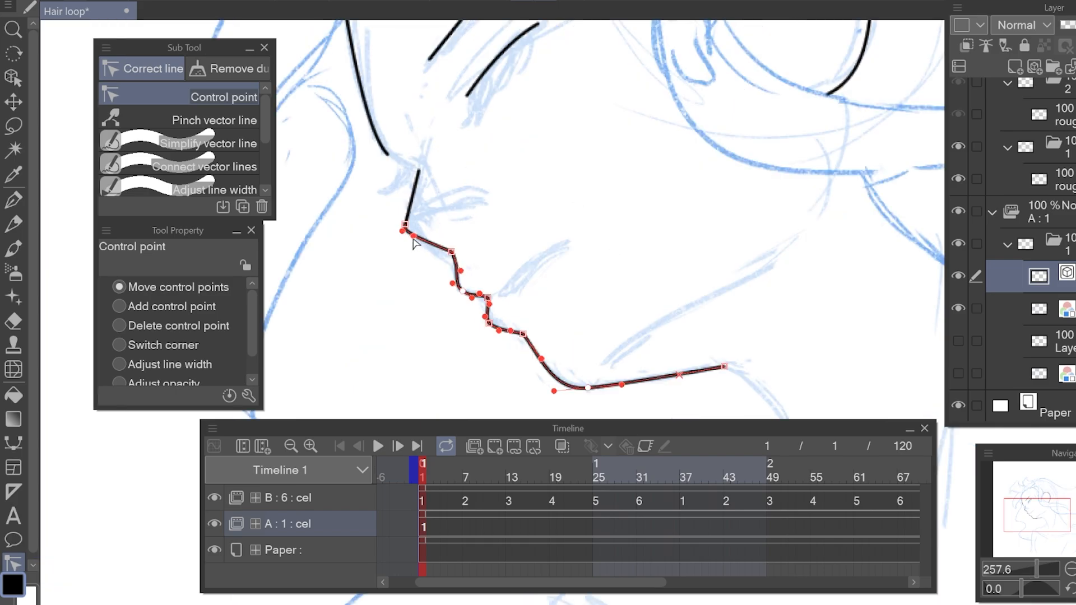
scroll(477, 280, down, 2)
click(213, 120)
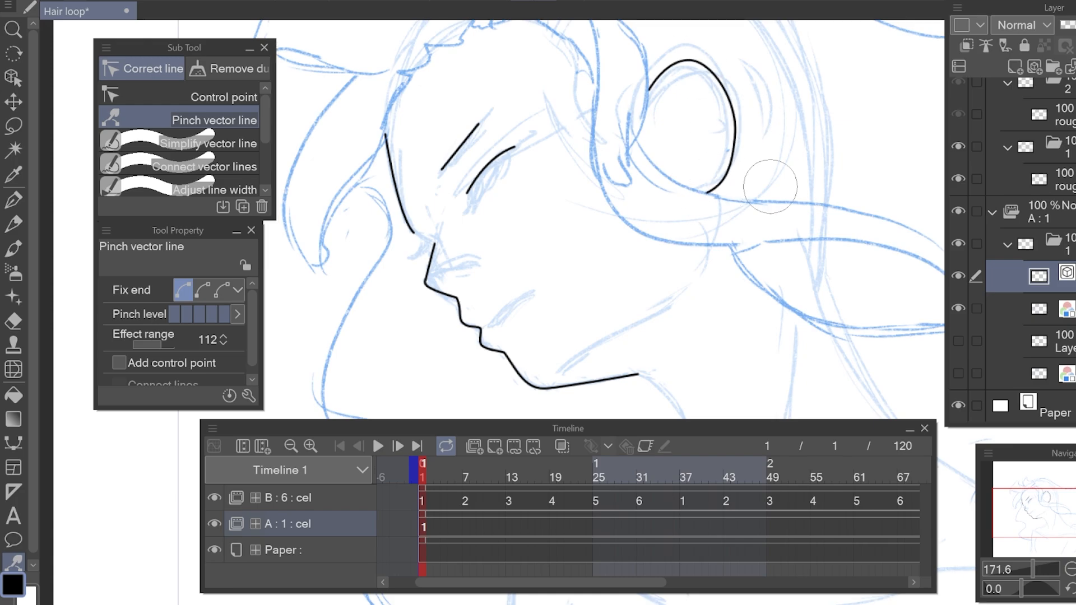
Step: Pencil the jaw, both neck lines and the shoulder line, and bend the back neck line with Pinch vector line
key(p)
drag(533, 341, 644, 283)
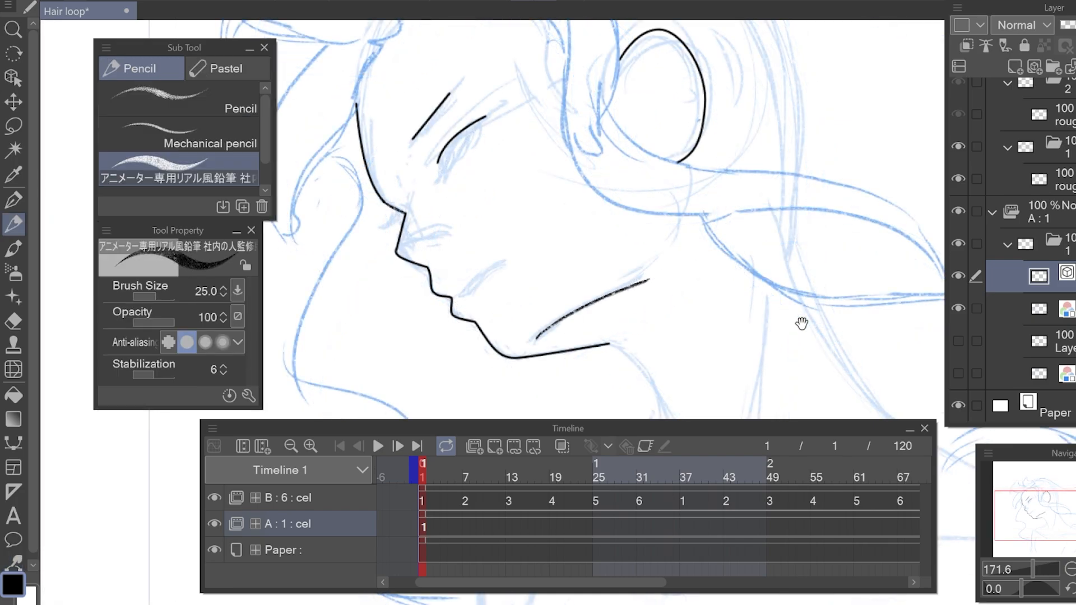
drag(802, 324, 768, 164)
drag(573, 187, 647, 319)
drag(732, 138, 698, 323)
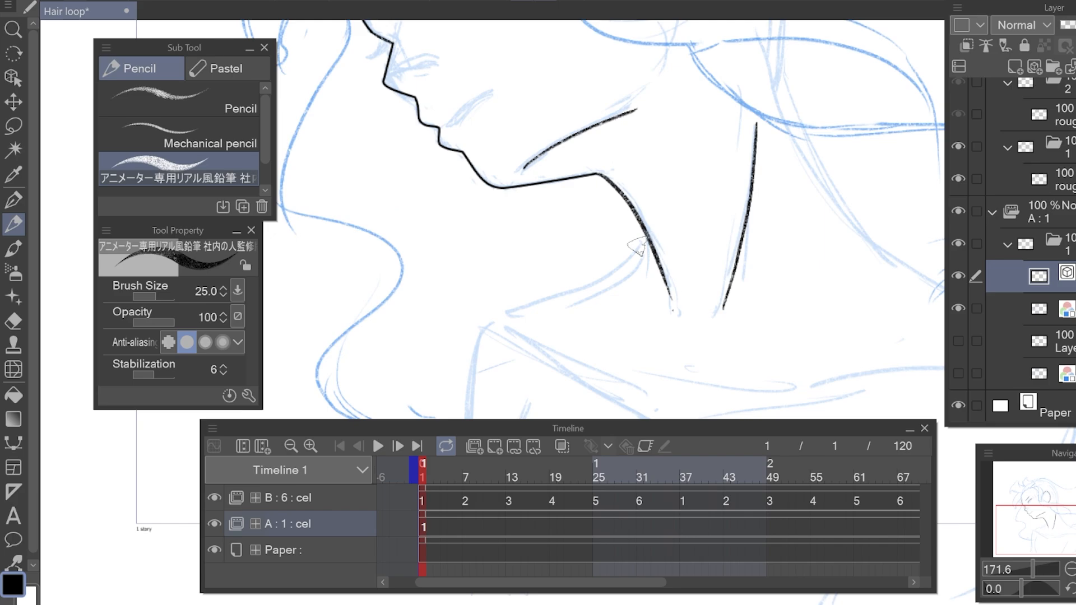
drag(645, 238, 476, 336)
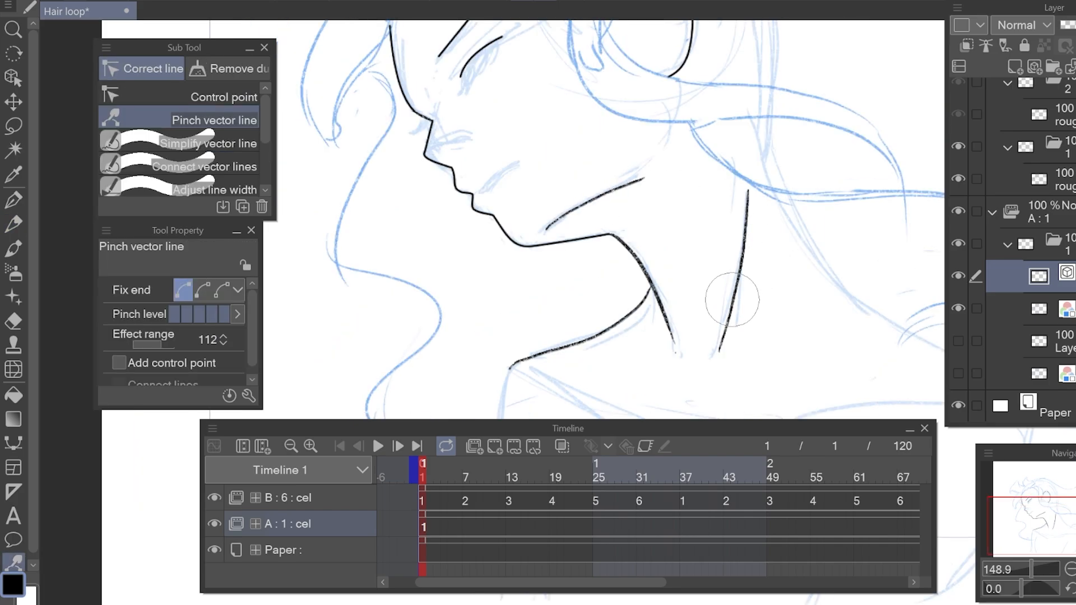
drag(747, 247, 734, 298)
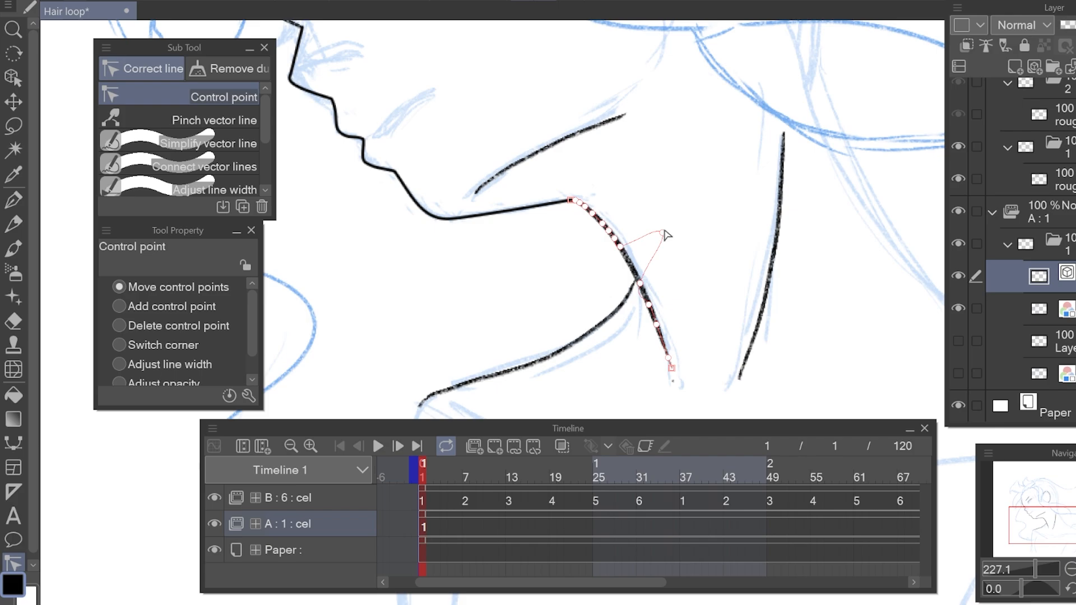
Step: Try reshaping the pencilled front and back neck lines by moving single control points
drag(664, 231, 667, 227)
drag(779, 206, 722, 198)
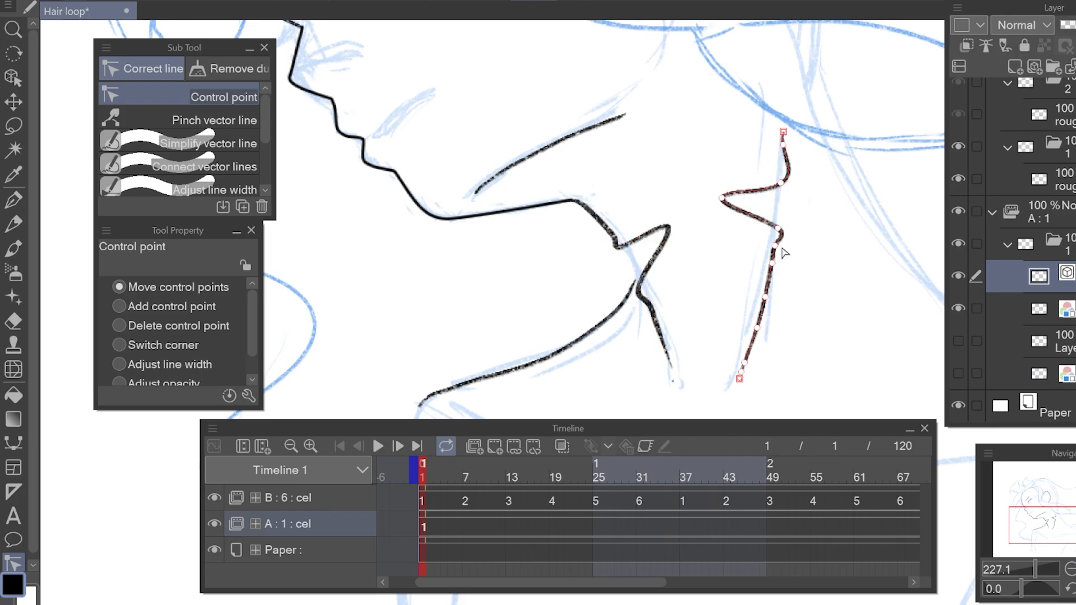
key(ctrl+z)
key(ctrl+z)
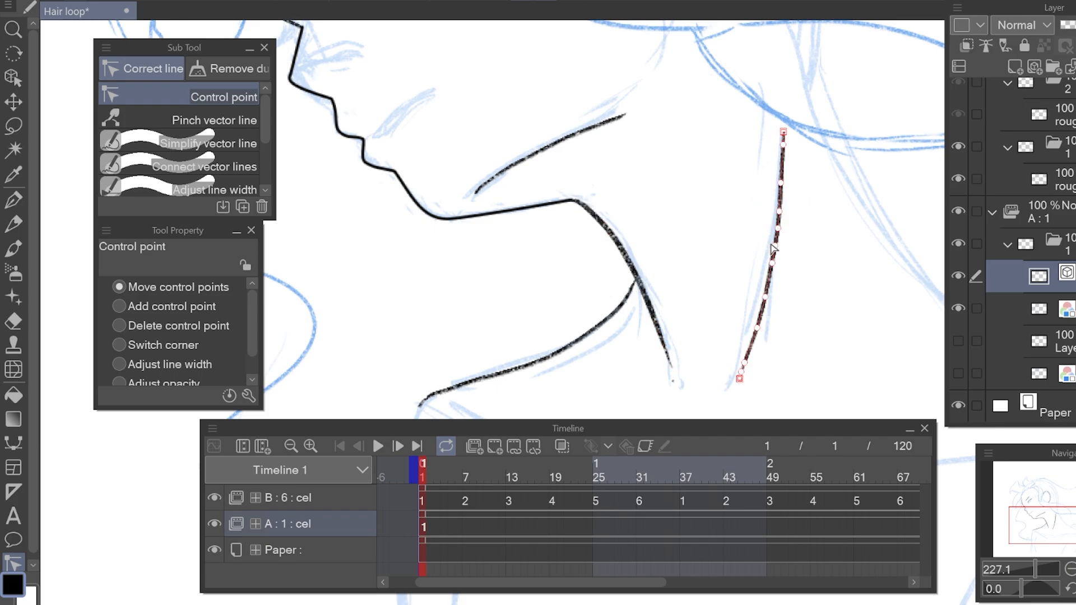
Step: Simplify the pencilled jaw and neck vector lines and adjust the jaw line with the Control point tool
click(194, 141)
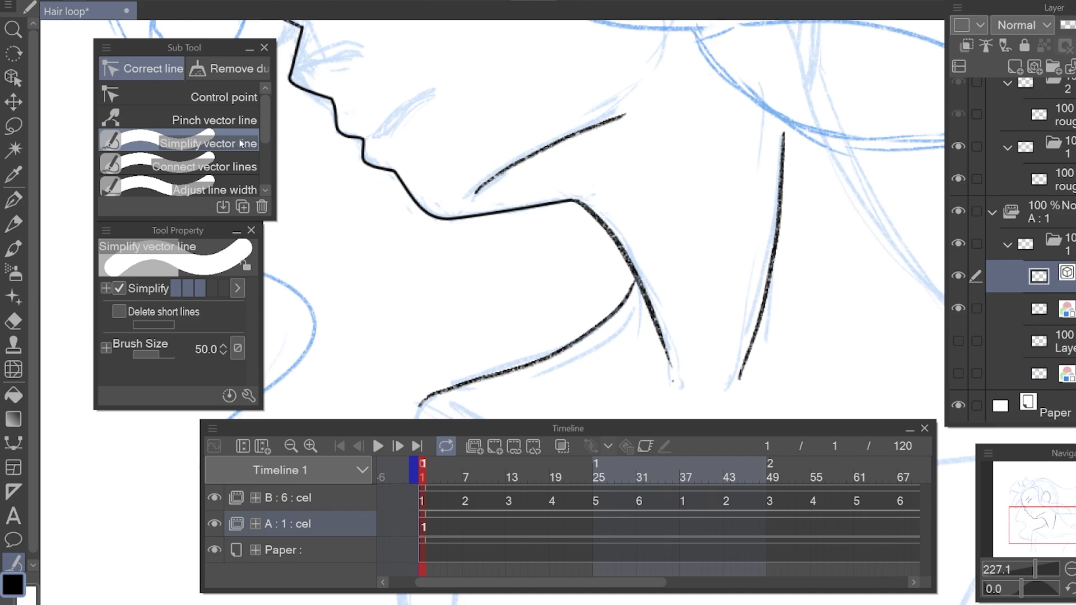
drag(476, 190, 626, 114)
mouse_move(569, 194)
mouse_down()
mouse_move(612, 228)
mouse_move(669, 374)
mouse_up()
drag(787, 141, 719, 406)
click(196, 96)
mouse_move(610, 120)
mouse_down()
mouse_move(581, 167)
mouse_move(561, 87)
mouse_move(553, 151)
mouse_up()
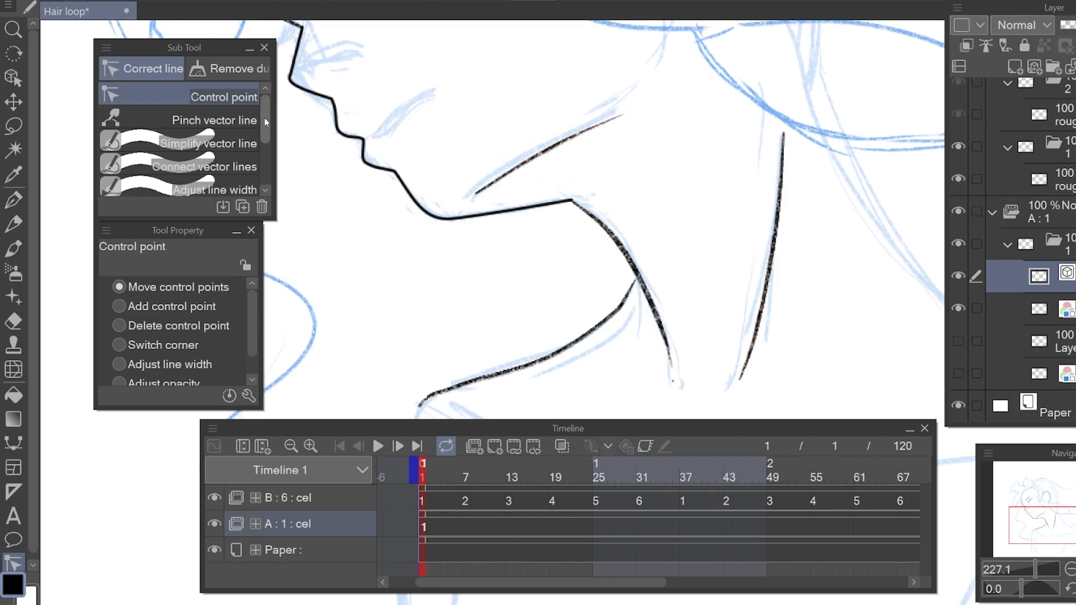
mouse_move(267, 122)
mouse_down()
mouse_move(262, 146)
mouse_move(269, 103)
mouse_up()
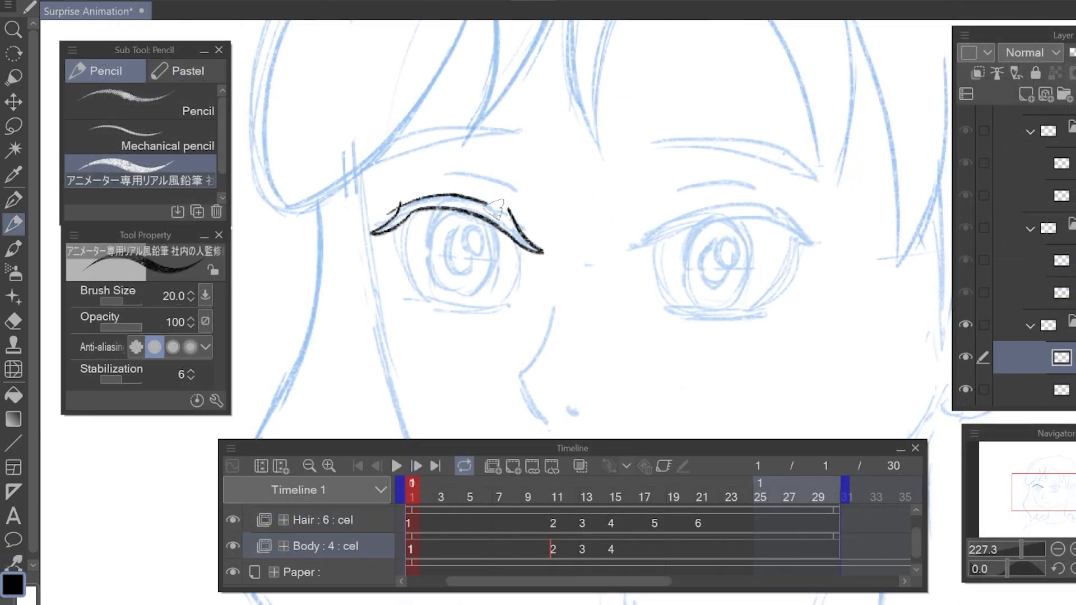
Step: Pencil the first eye's lid crease, iris, pupil, highlight and lower lash line in black over the blue rough
drag(445, 174, 523, 195)
drag(455, 202, 468, 259)
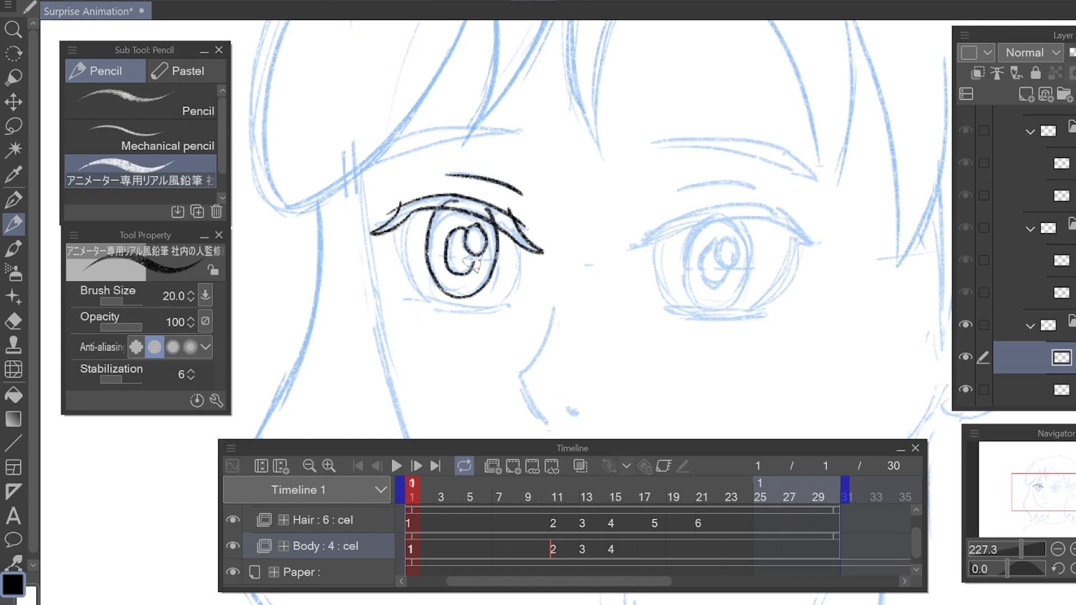
drag(402, 300, 510, 306)
Step: Draw the side edges of the eye white in red and trim their overshooting ends with the Vector eraser at a smaller brush size
key(x)
drag(405, 221, 443, 316)
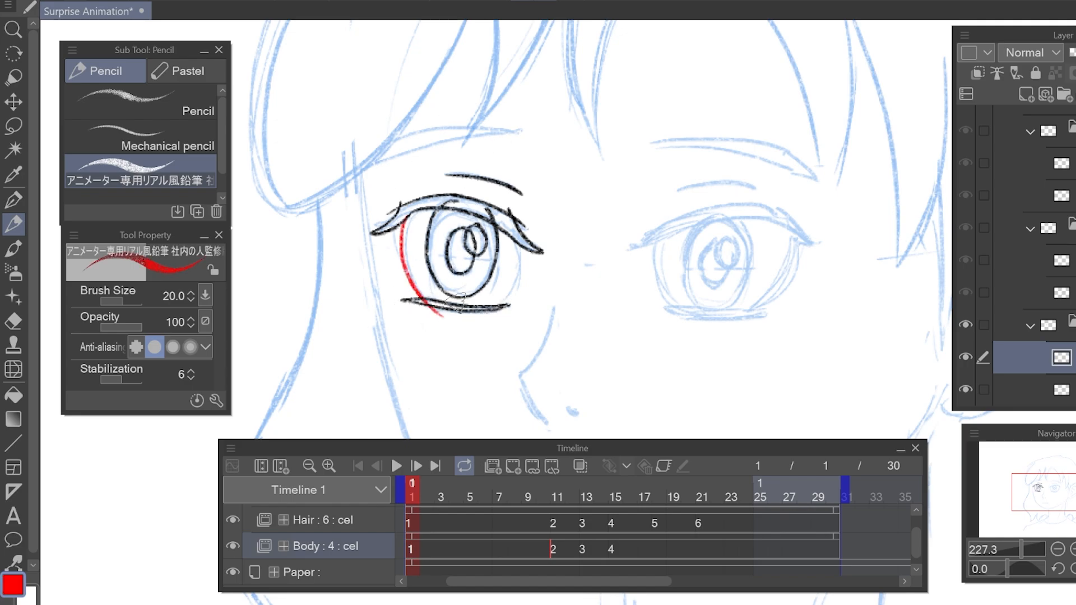
key(e)
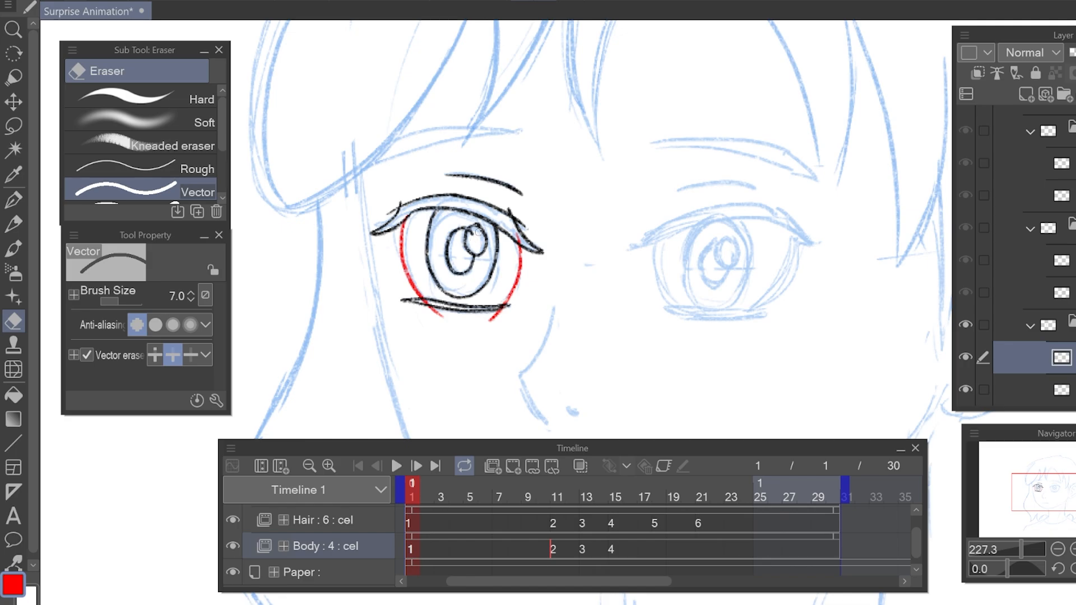
drag(448, 318, 434, 310)
key(bracketleft)
key(bracketleft)
key(bracketleft)
key(bracketleft)
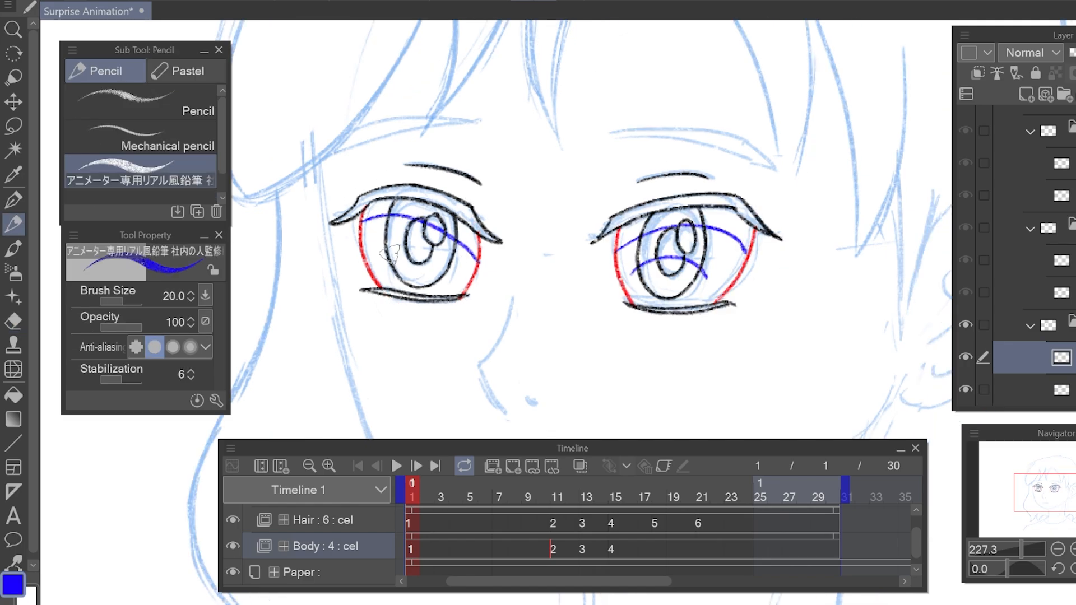
key(e)
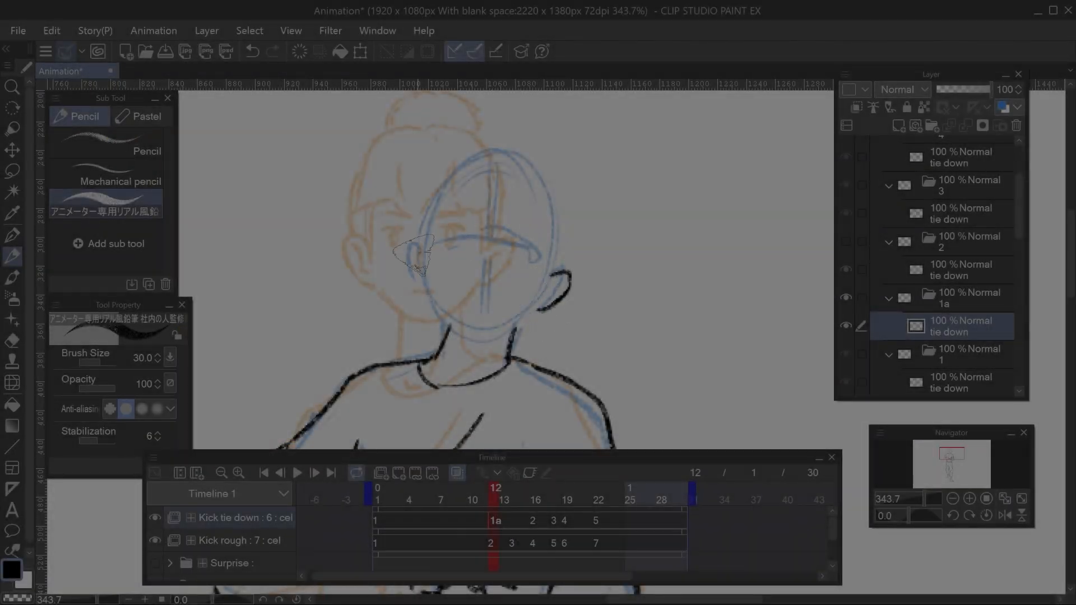
Step: Pencil the ear, jaw, facial features and fringe in black over the blue head rough on cel 1a's tie down layer
drag(414, 253, 476, 341)
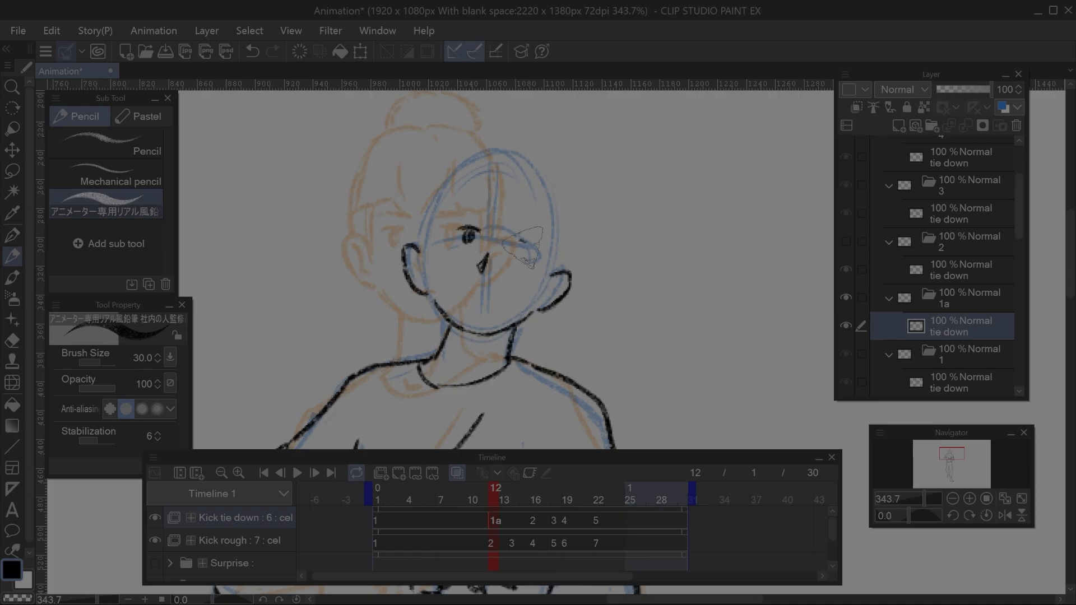
drag(528, 245, 522, 256)
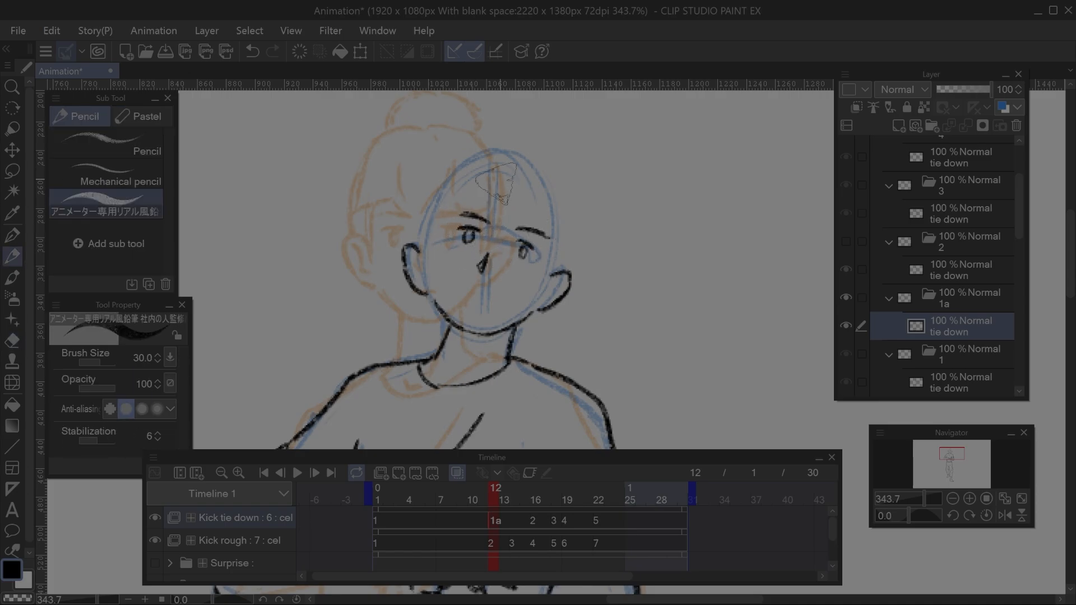
drag(459, 158, 420, 186)
drag(498, 163, 465, 209)
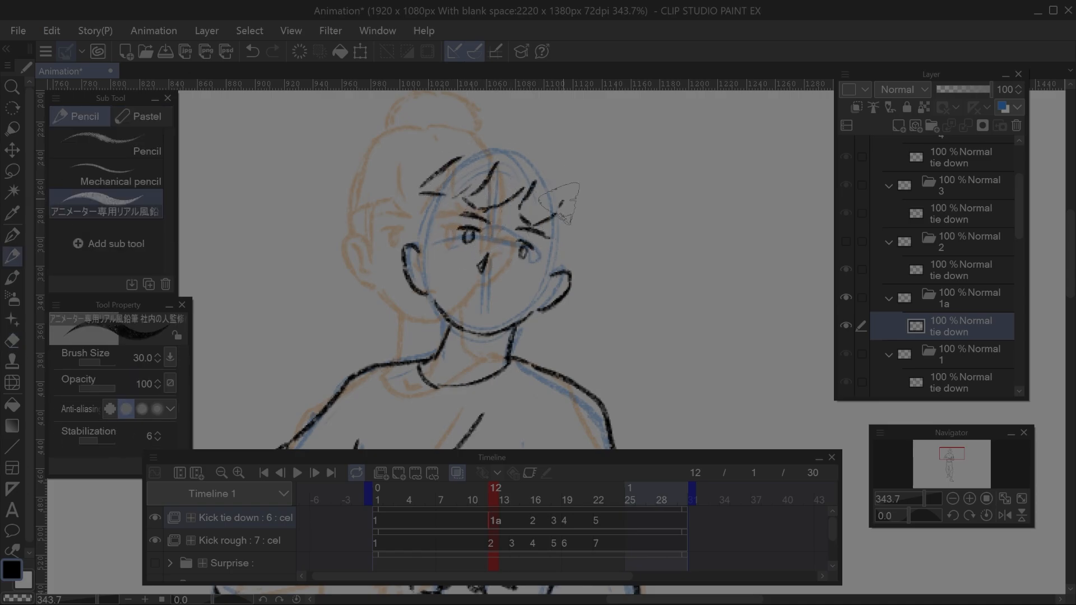